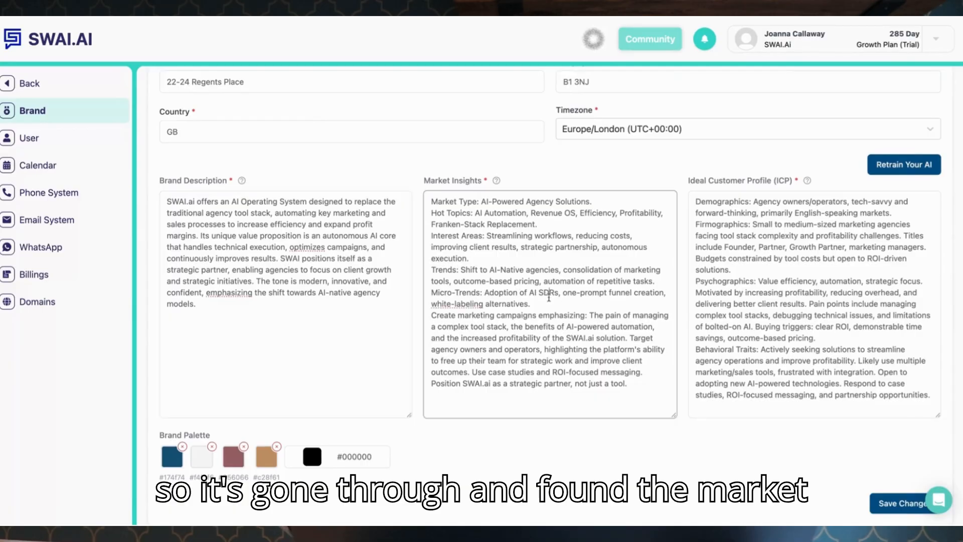
Review the brand description, market insights and ideal customer profile fields, then save the brand settings.
left_click(800, 267)
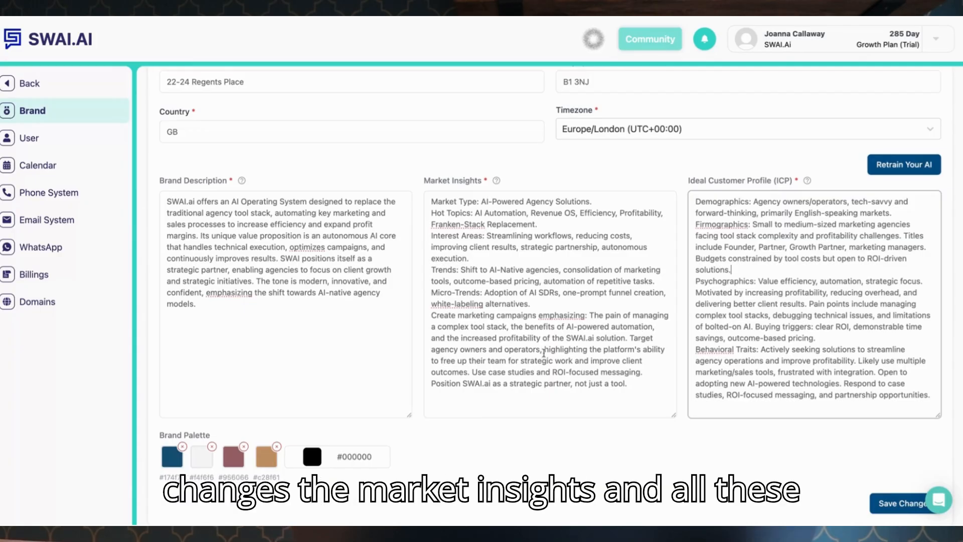
left_click(543, 354)
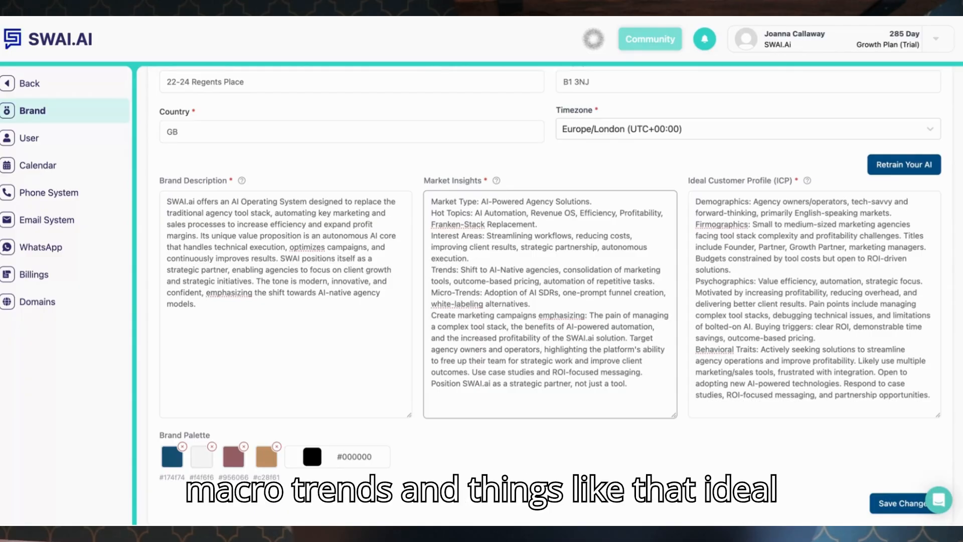
left_click(810, 373)
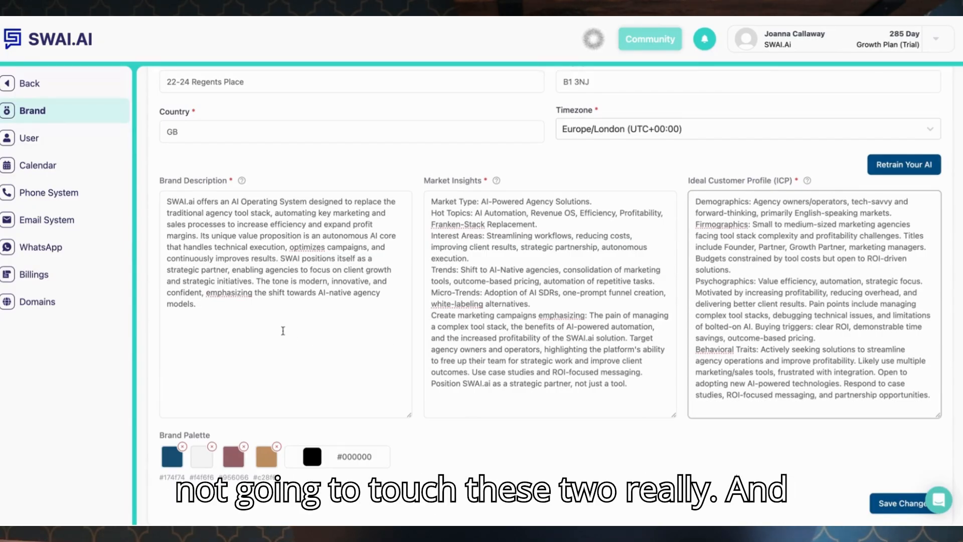
left_click(281, 331)
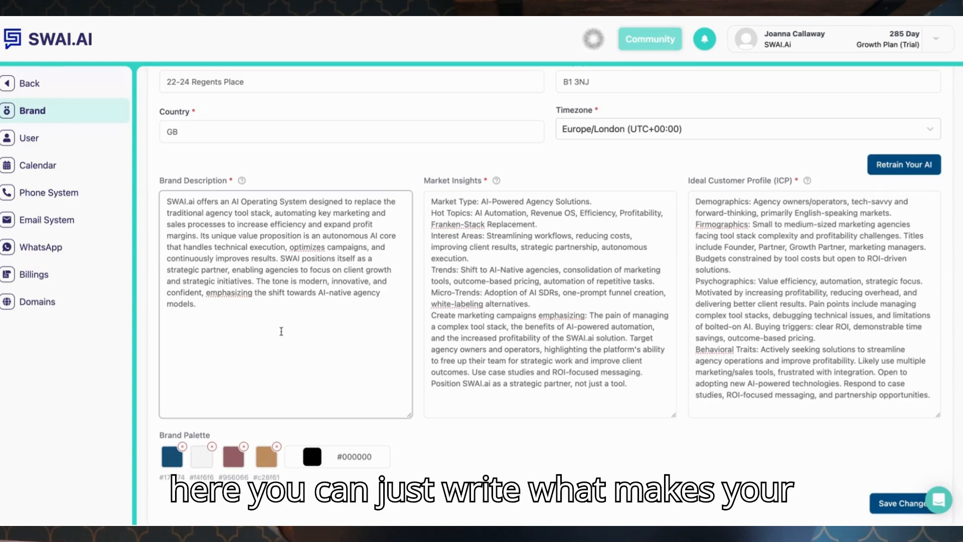
scroll(286, 406, "down", 1)
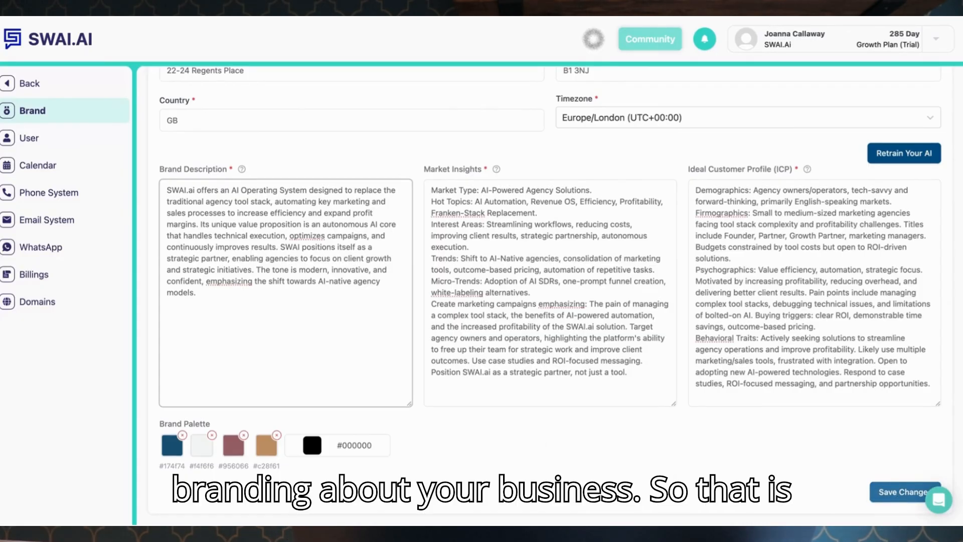
left_click(885, 498)
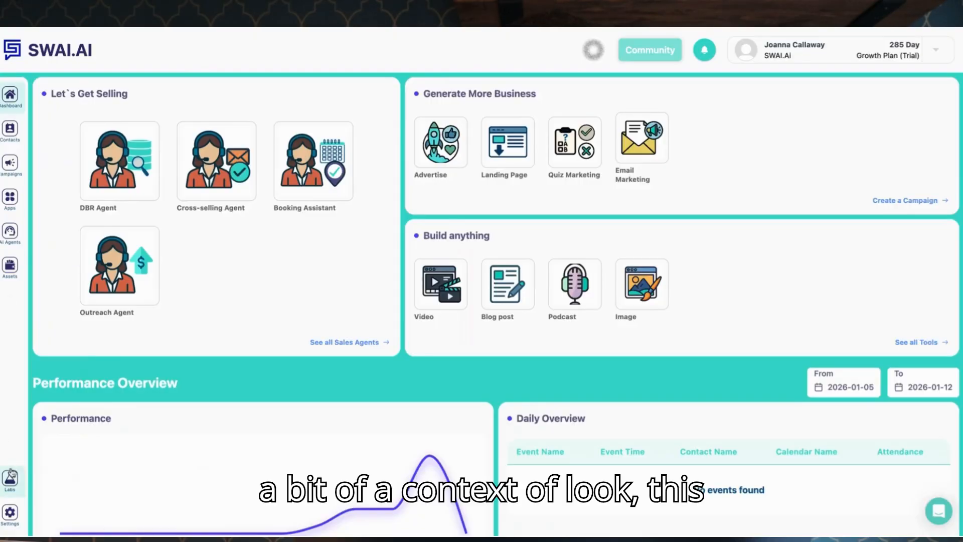
Open the Lab's fine-tuning app content instructions and select the Social Media Planner app.
left_click(10, 478)
left_click(249, 217)
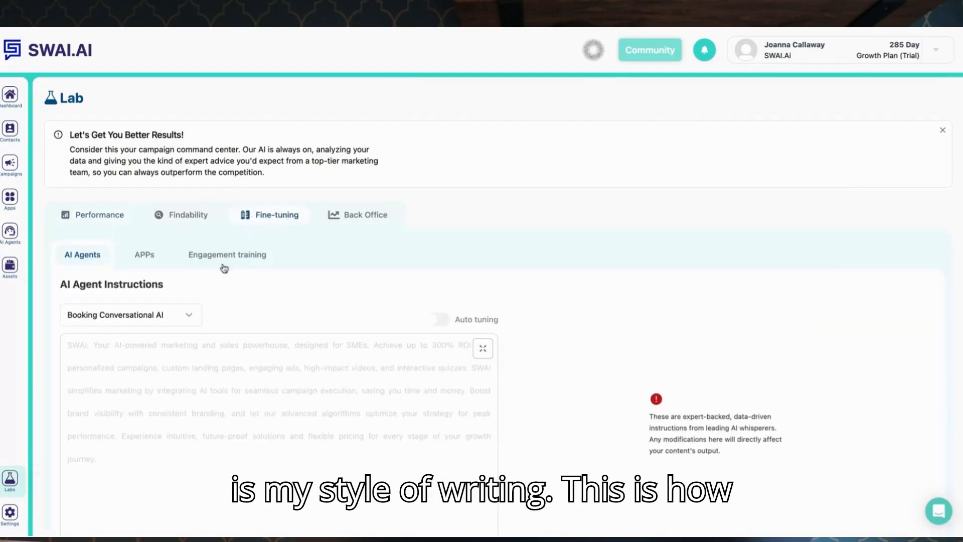
left_click(147, 257)
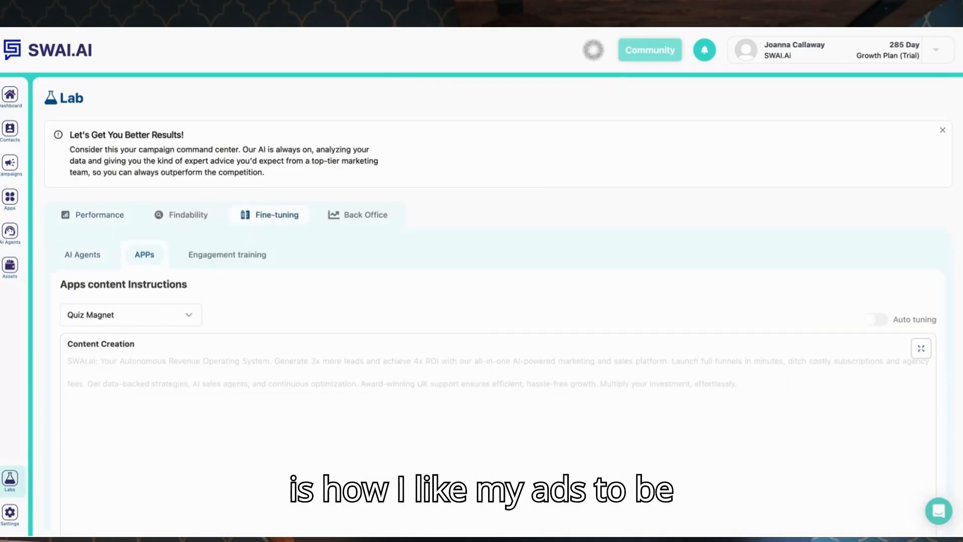
left_click(189, 315)
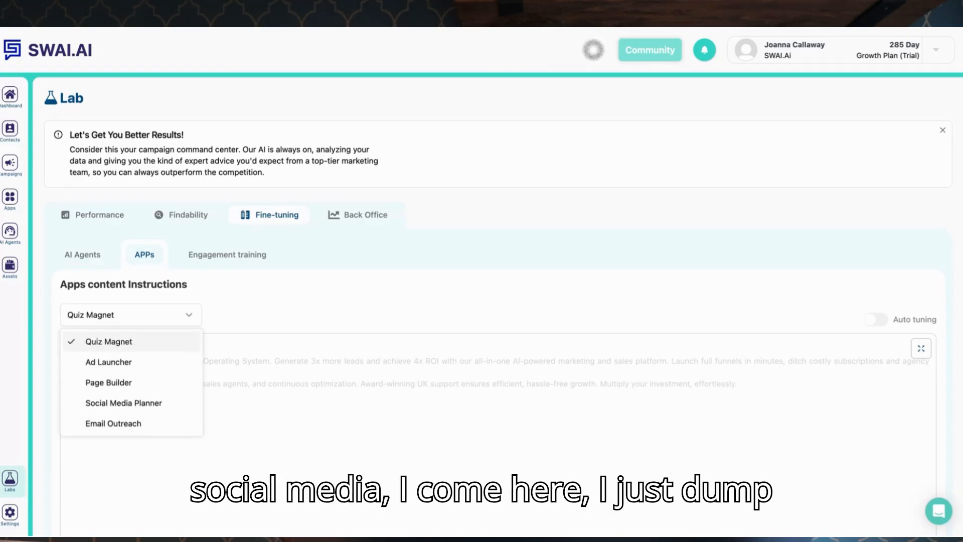
left_click(161, 405)
scroll(221, 417, "down", 1)
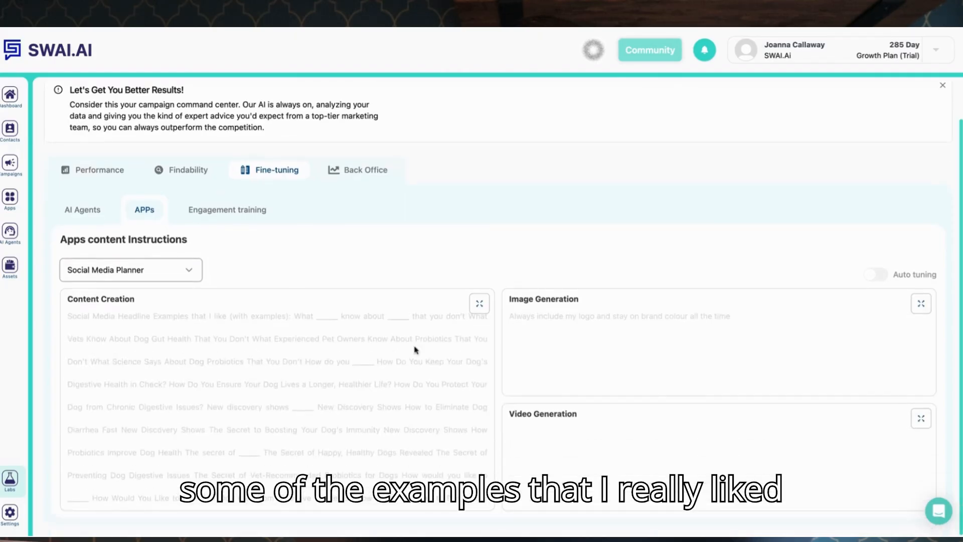
Open the Social Media Planner content creation instructions, review the headline examples, and save them.
left_click(478, 304)
scroll(472, 303, "down", 5)
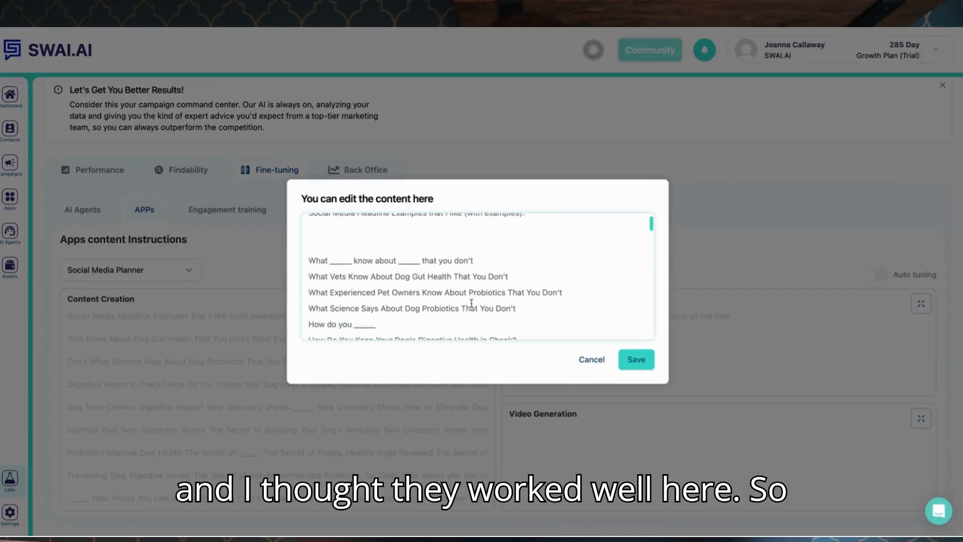
scroll(472, 303, "down", 12)
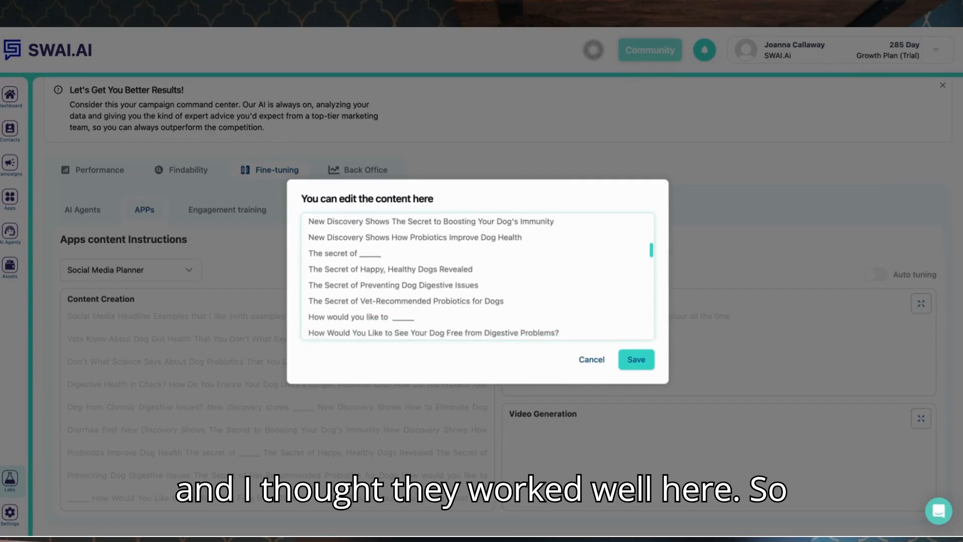
scroll(471, 304, "down", 15)
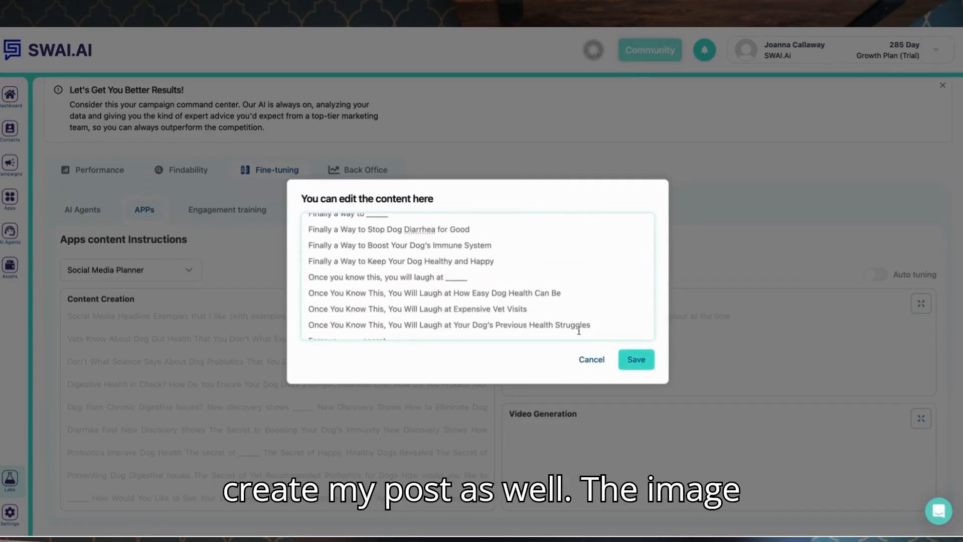
left_click(635, 359)
Open the image generation instructions and save them unchanged.
left_click(921, 303)
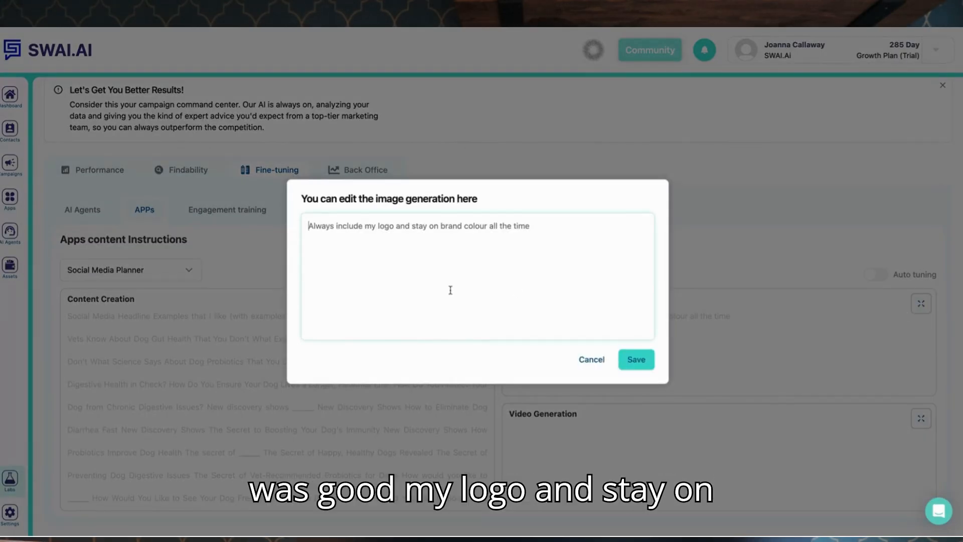
left_click(572, 225)
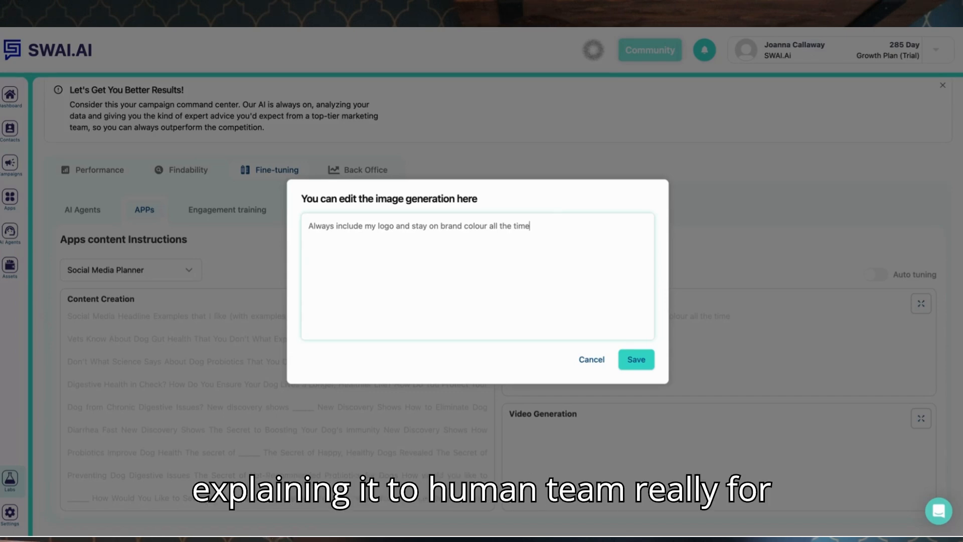
left_click(636, 359)
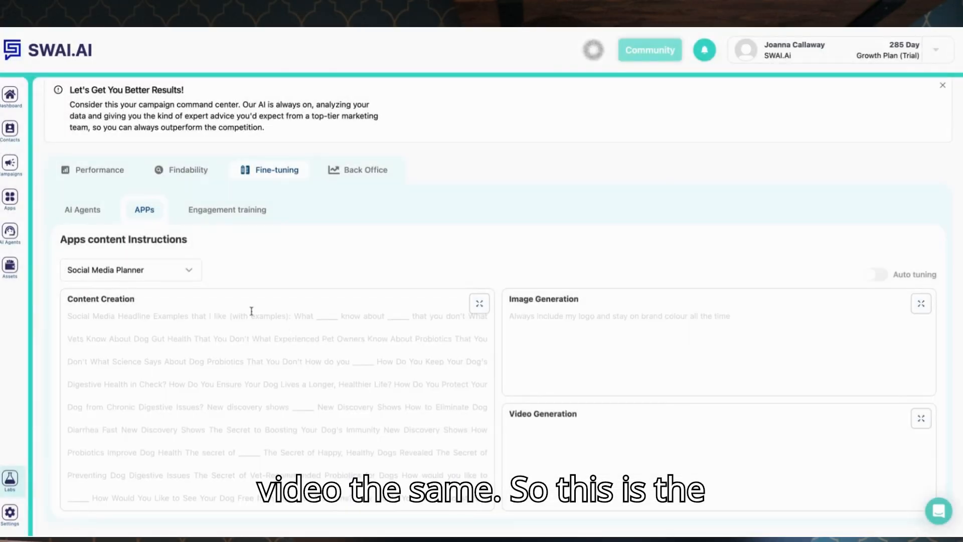
Go to the Assets media library and create a new folder named Test.
left_click(10, 266)
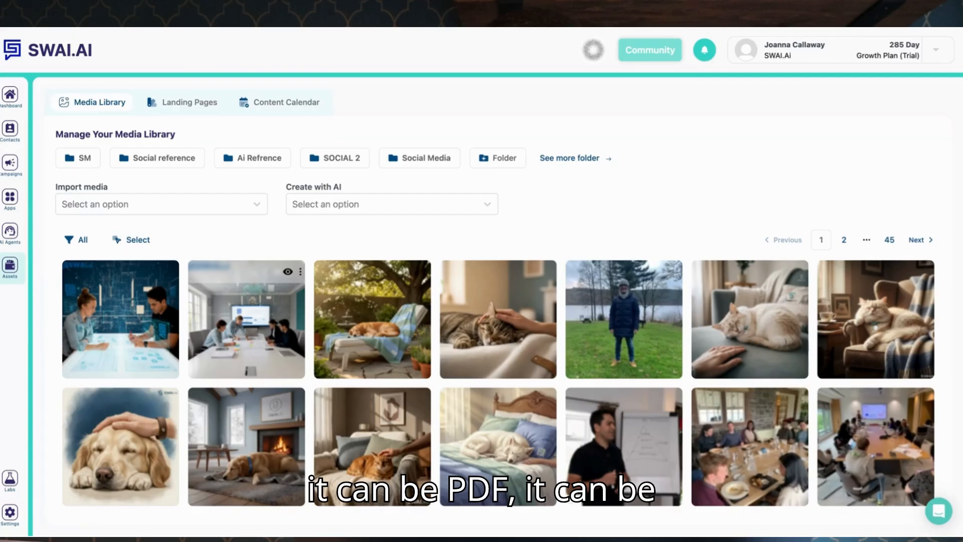
left_click(479, 203)
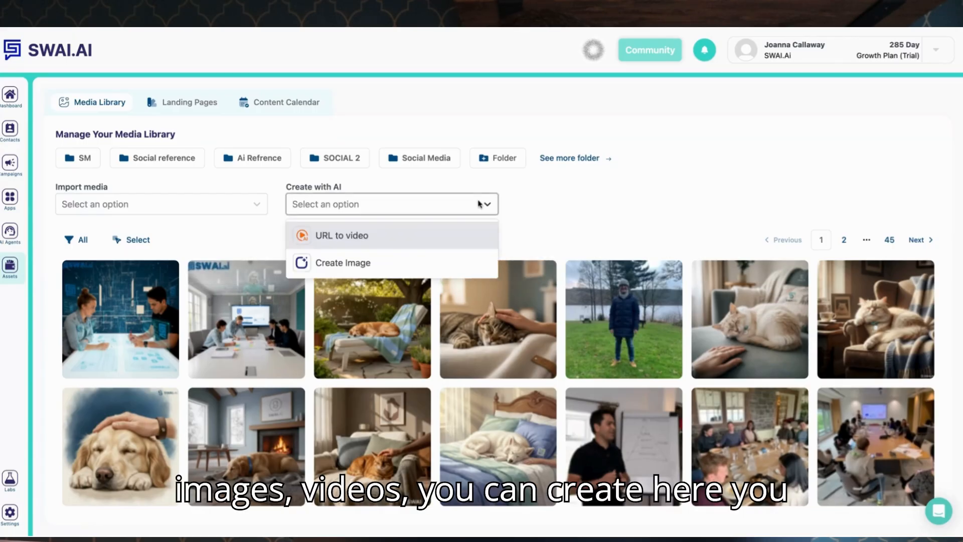
left_click(553, 222)
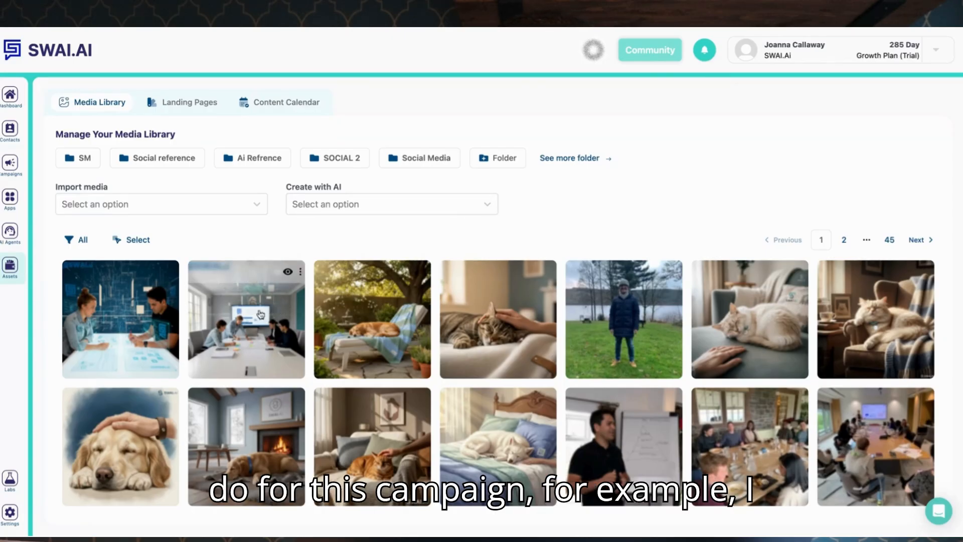
scroll(616, 384, "down", 1)
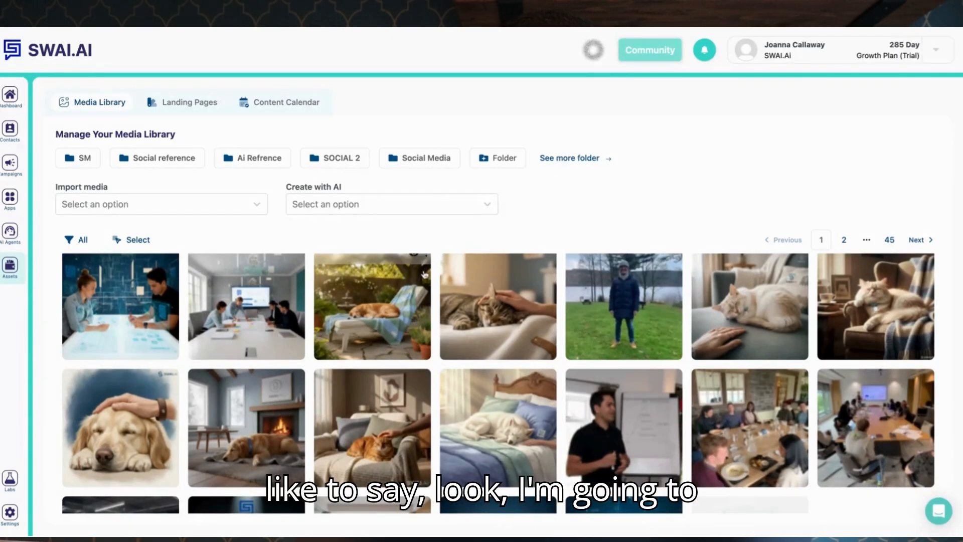
left_click(515, 163)
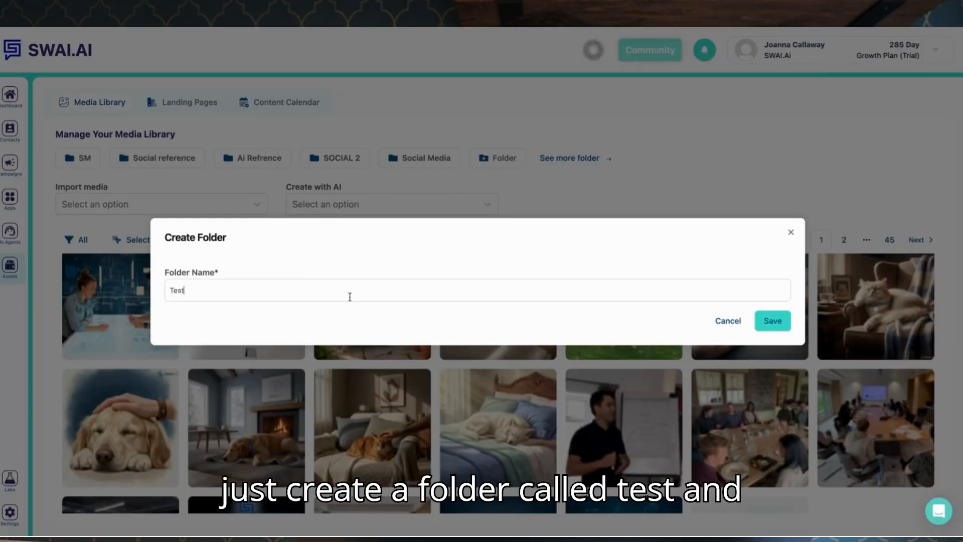
left_click(773, 321)
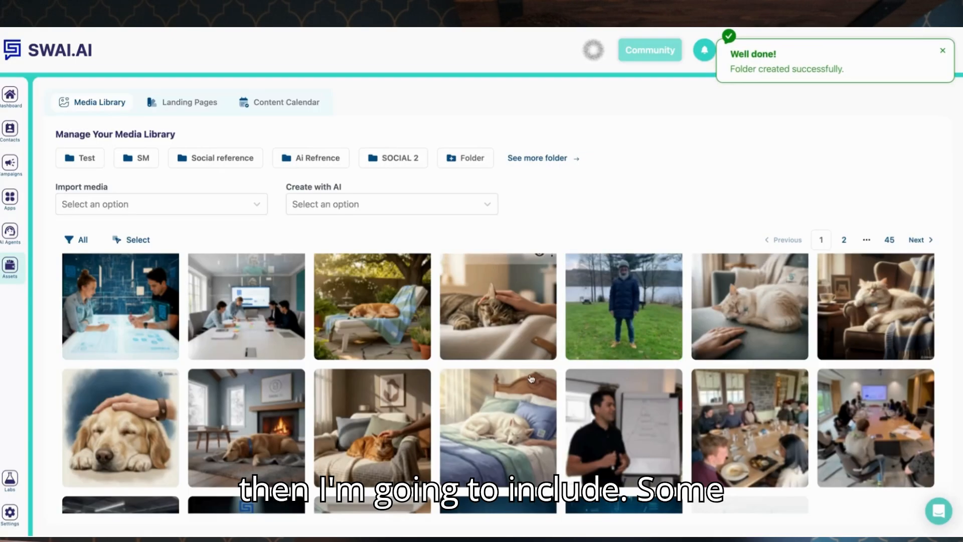
Move the photo of the presenter at the whiteboard into the Test folder.
left_click(667, 378)
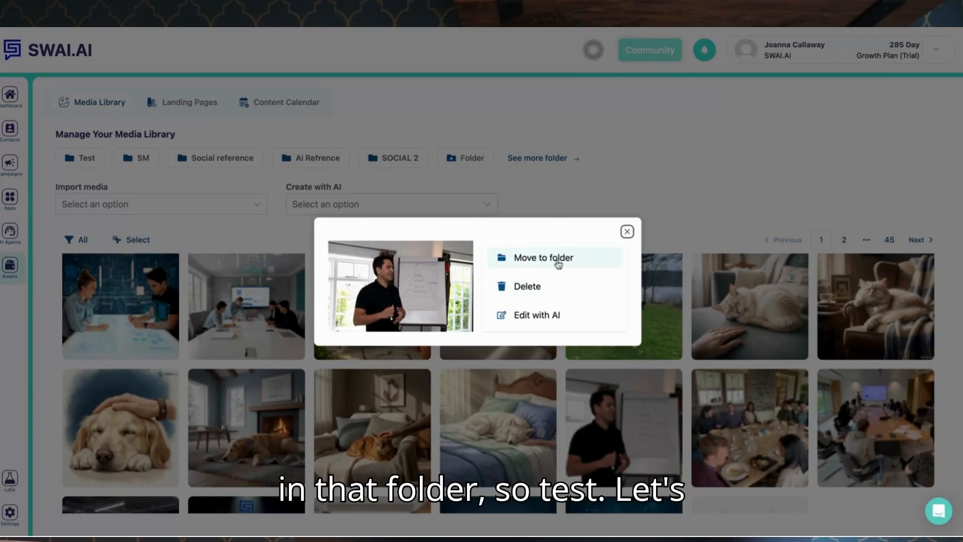
left_click(558, 264)
left_click(532, 271)
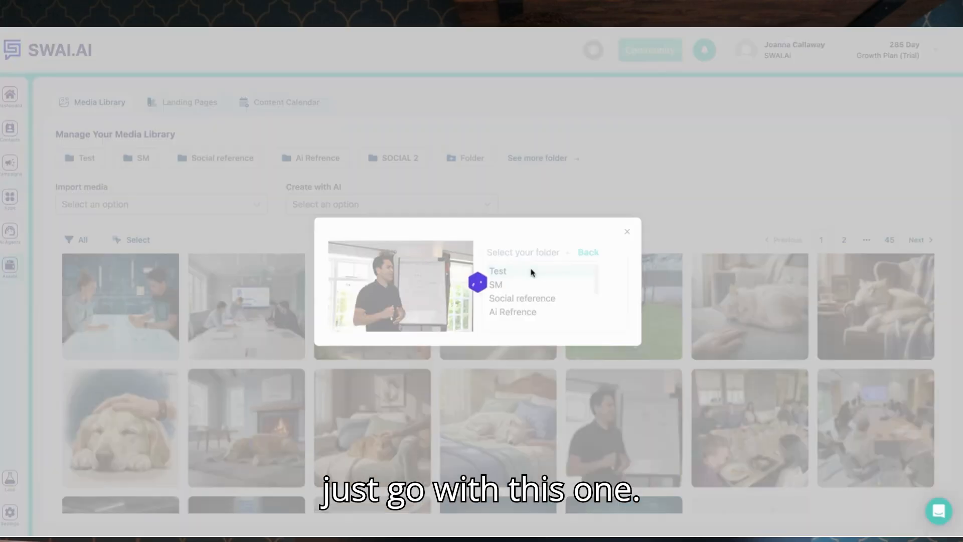
left_click(628, 232)
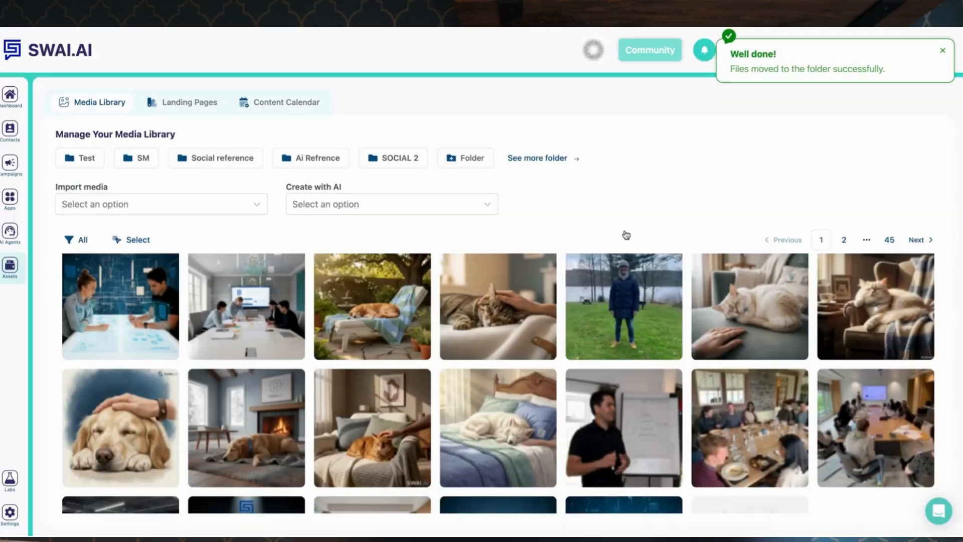
Create a new AI campaign described as "I want marketing agency leads in Canada" and confirm its name.
scroll(601, 371, "down", 2)
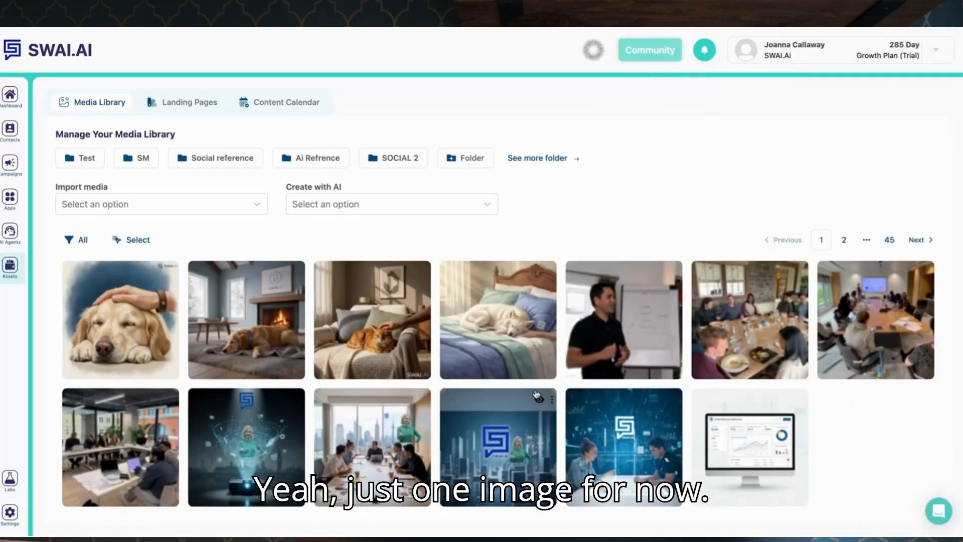
scroll(367, 397, "up", 2)
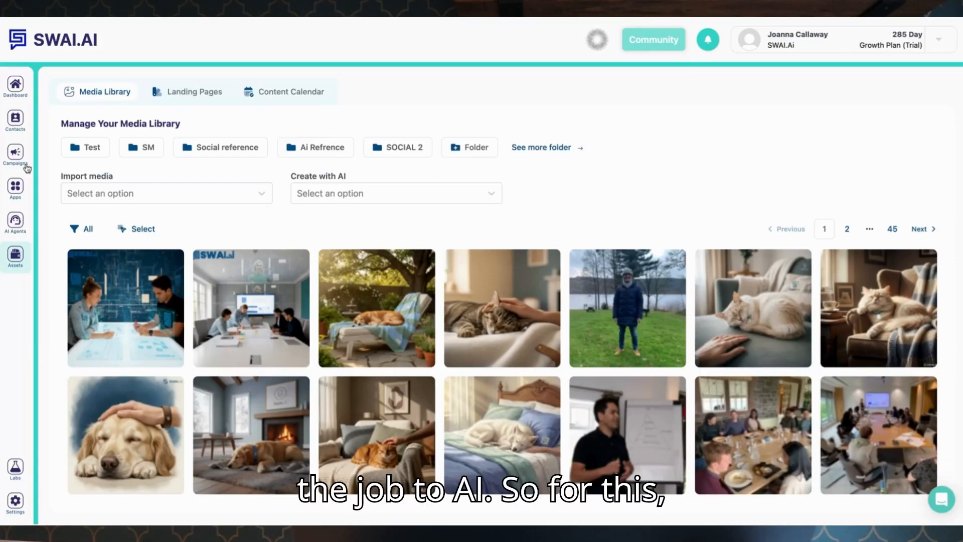
left_click(12, 167)
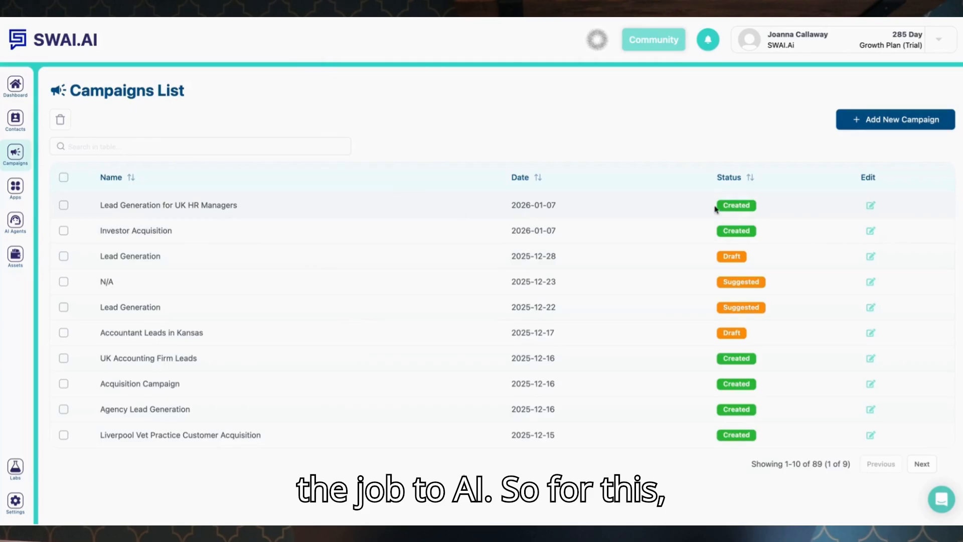
left_click(865, 120)
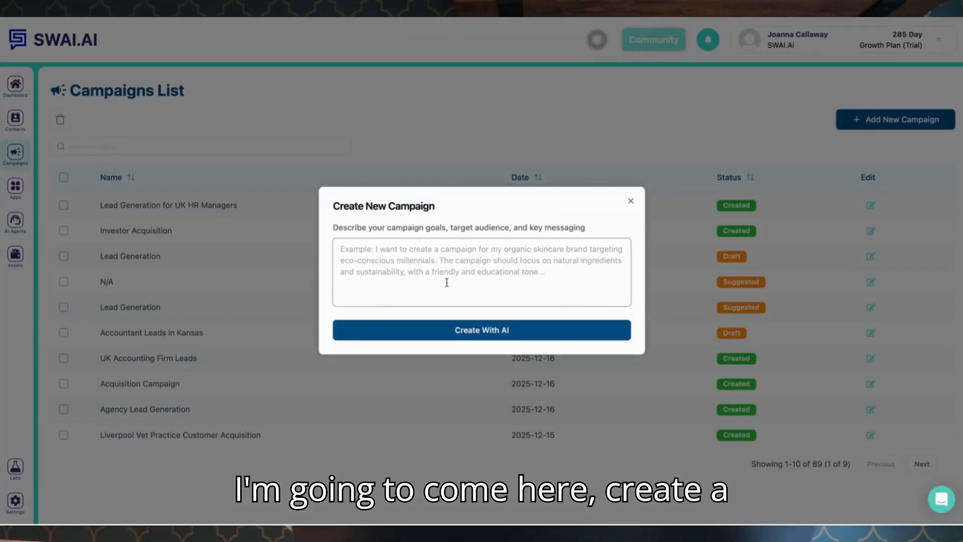
type("I wa")
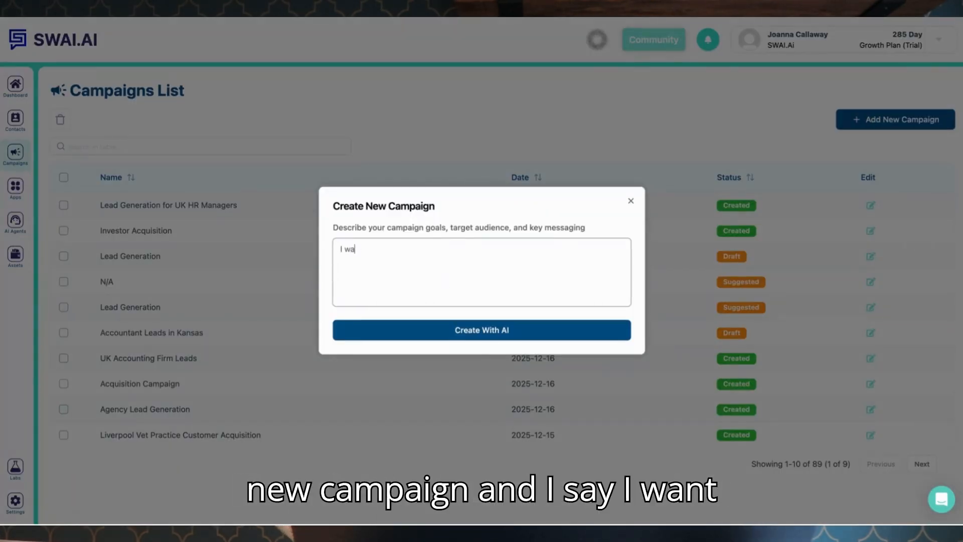
type("nt marketing agenc")
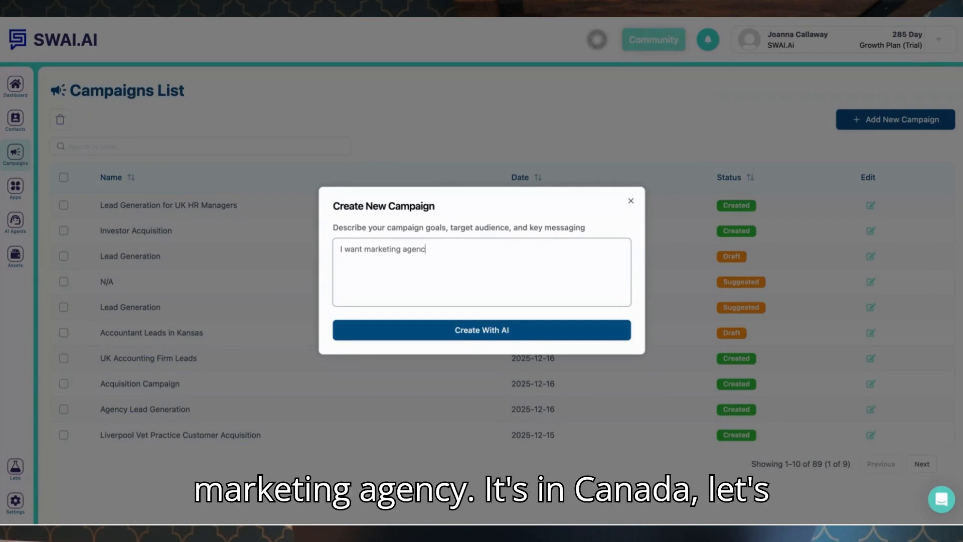
type("y leads in")
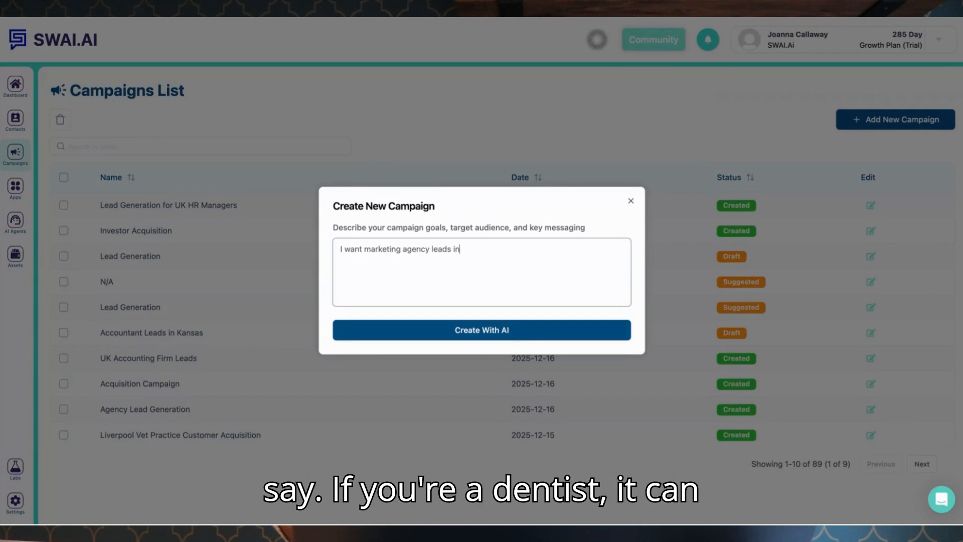
type(" Canada")
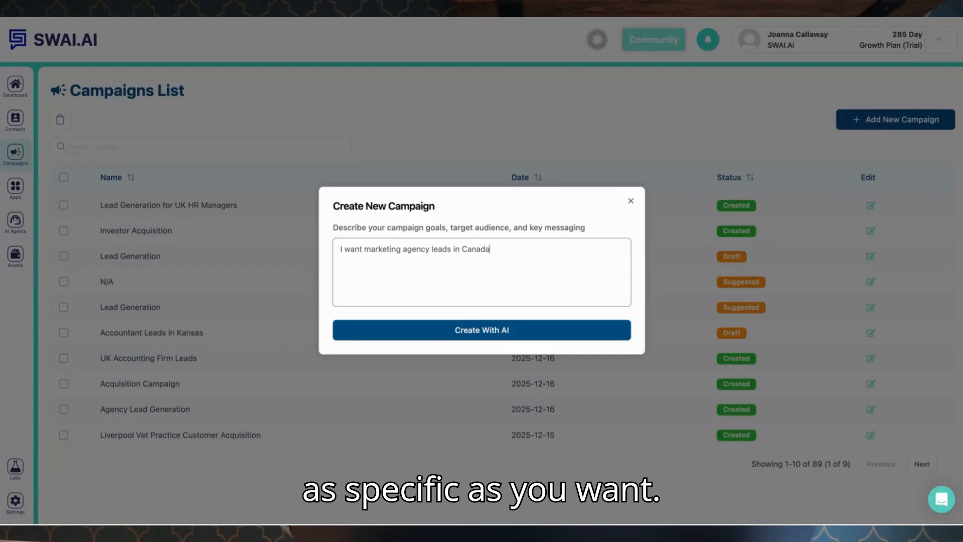
left_click(480, 329)
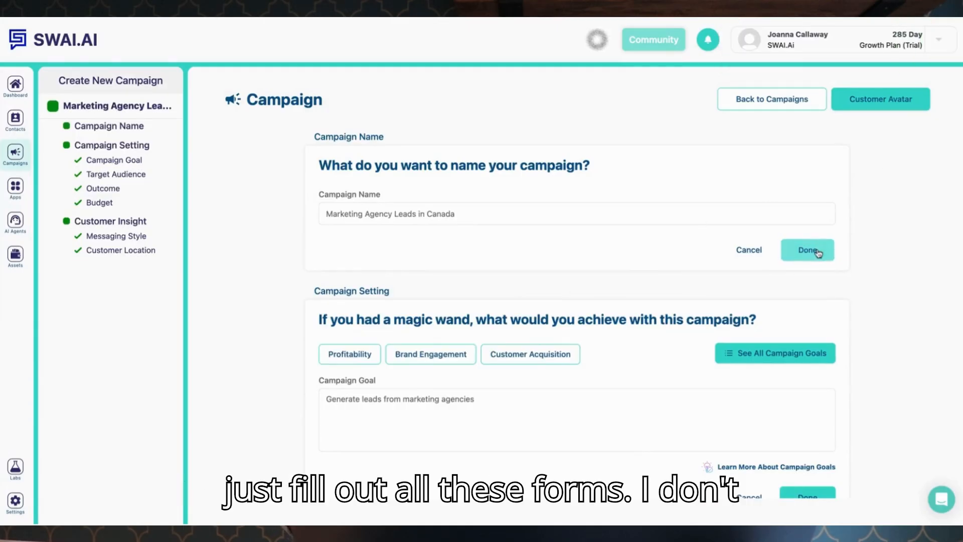
left_click(818, 250)
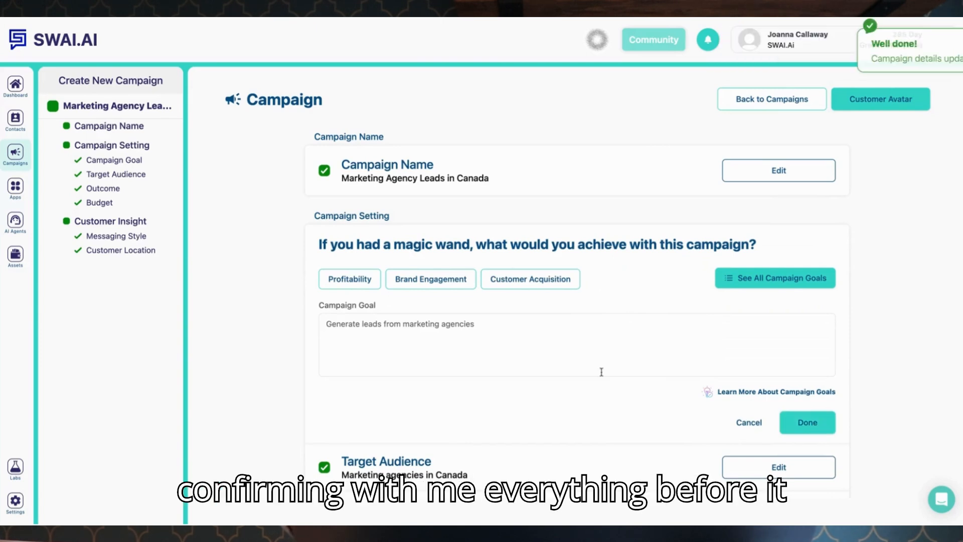
Confirm the campaign goal, then set the messaging style to "informative and persuasive" and confirm it.
left_click(812, 424)
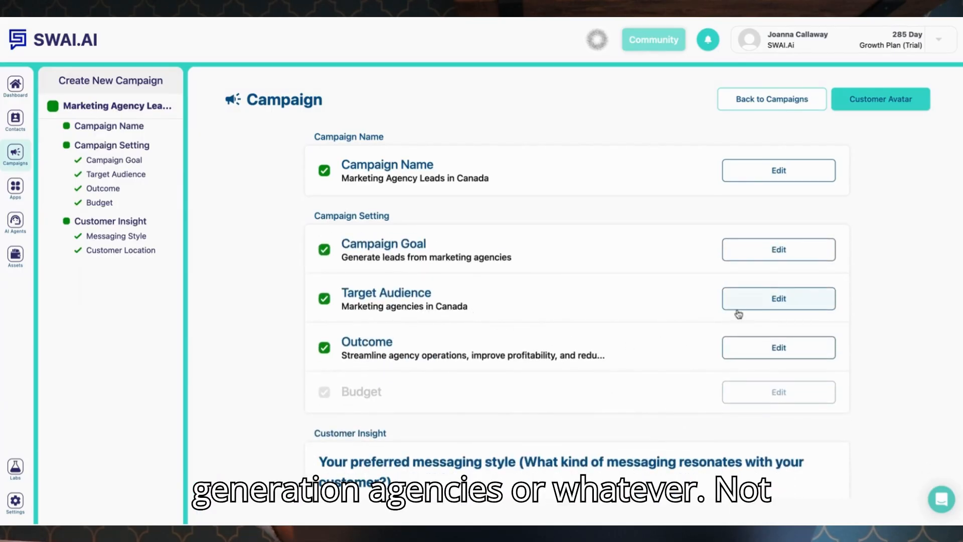
scroll(739, 369, "down", 5)
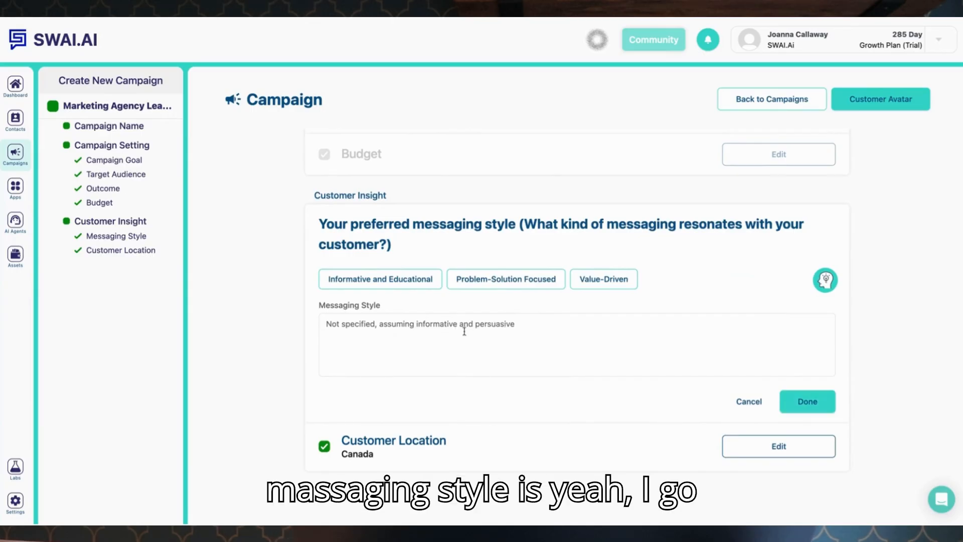
left_click_drag(418, 327, 308, 321)
key("BackSpace")
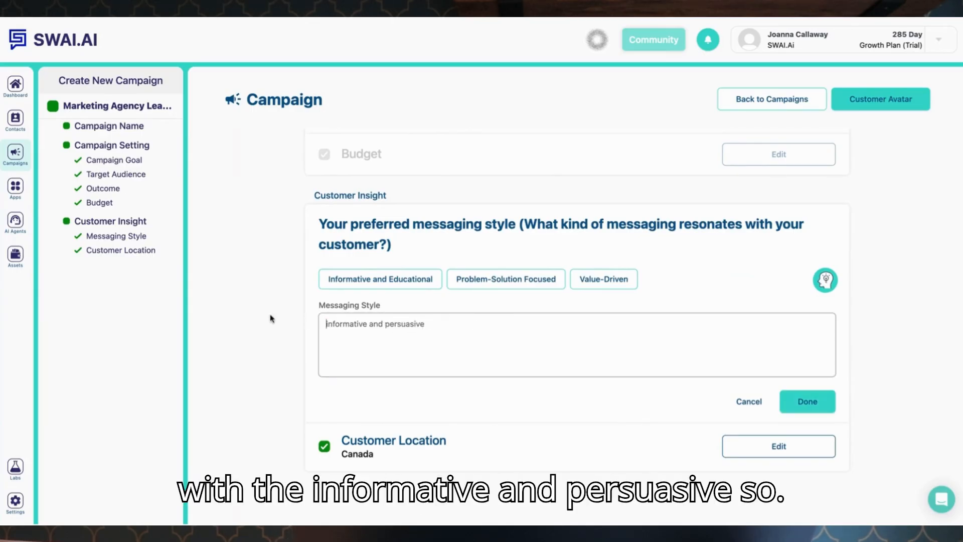
left_click(790, 400)
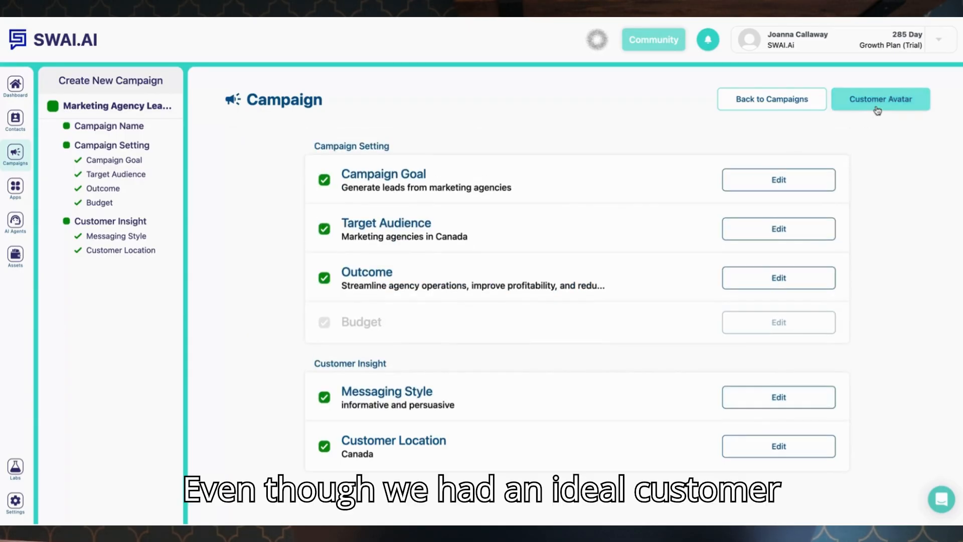
Open the customer avatar and read through its challenges, solutions, goals and benefits.
left_click(877, 108)
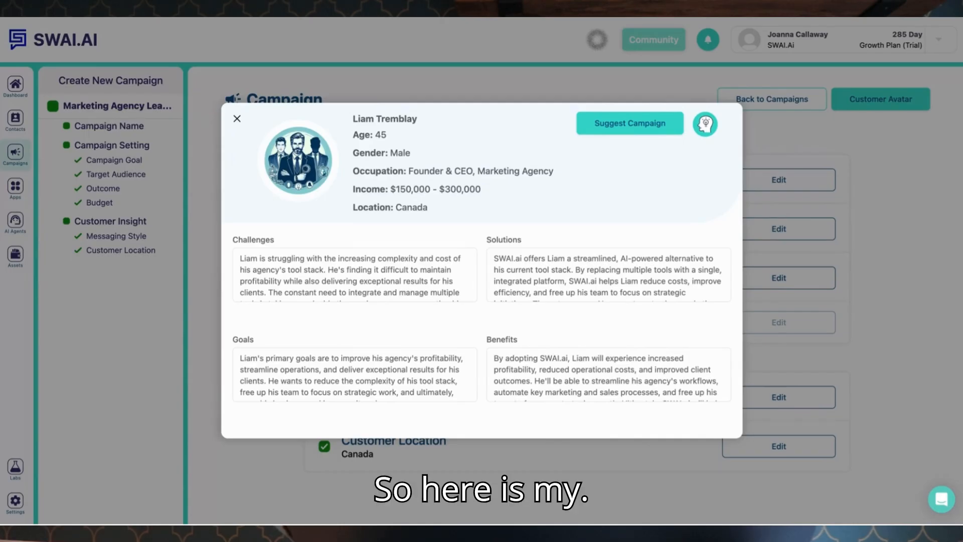
left_click(392, 287)
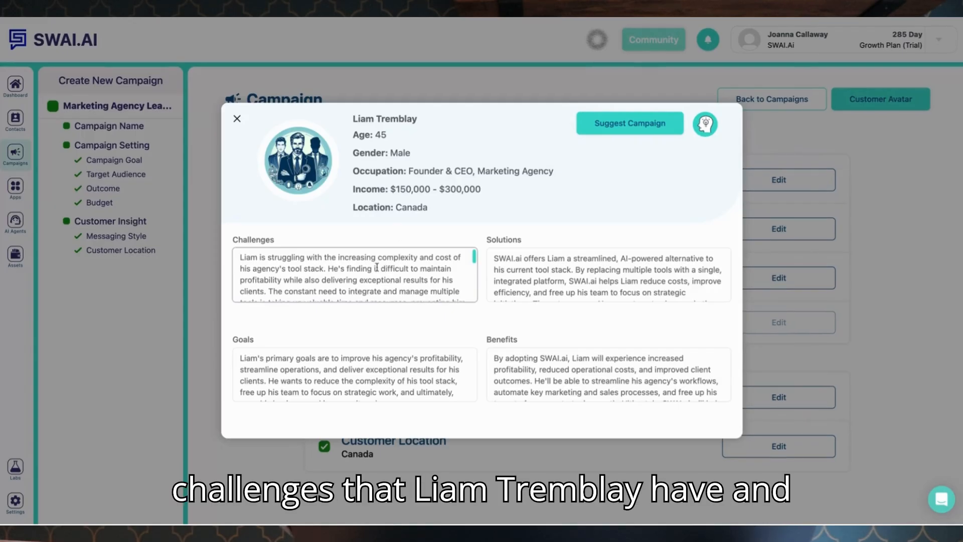
scroll(377, 267, "down", 1)
scroll(377, 271, "down", 2)
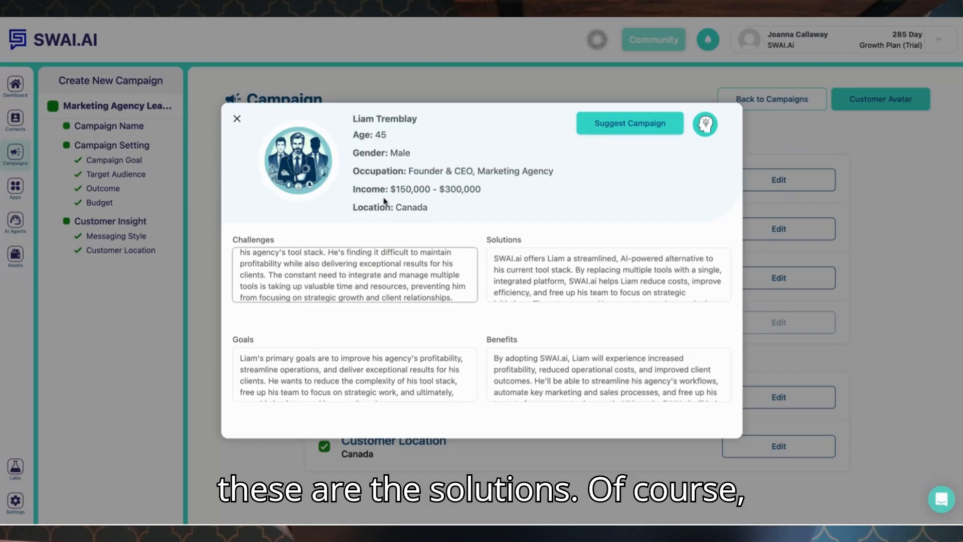
scroll(382, 256, "down", 2)
scroll(544, 278, "down", 1)
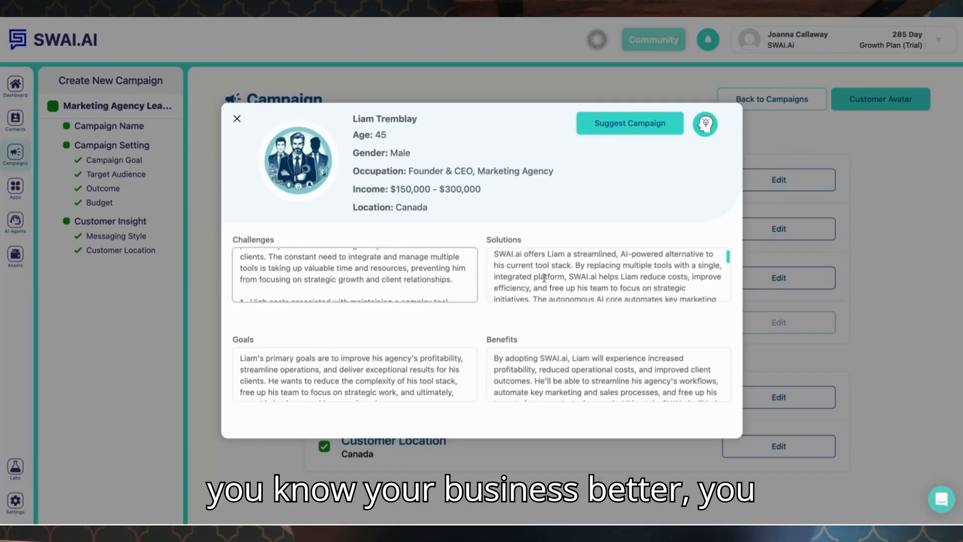
scroll(544, 278, "down", 5)
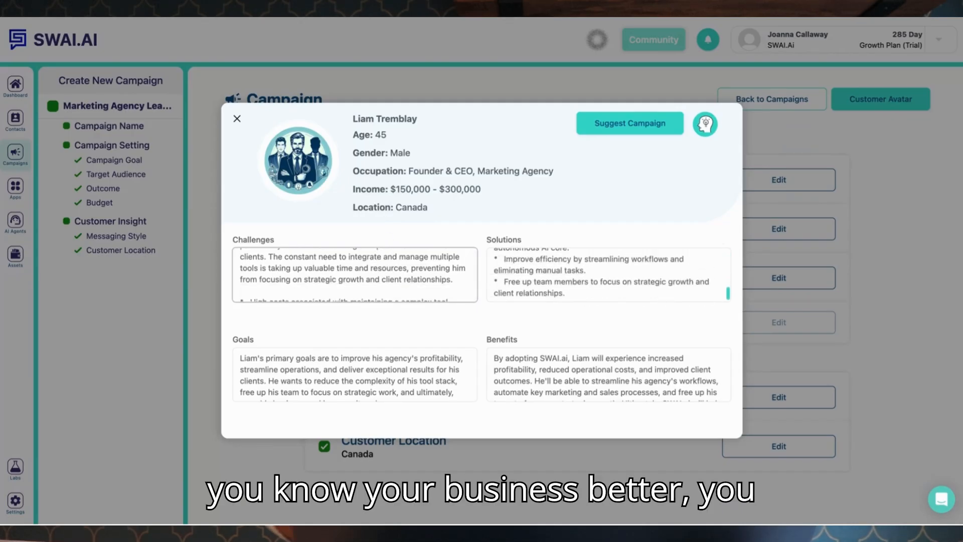
left_click(568, 293)
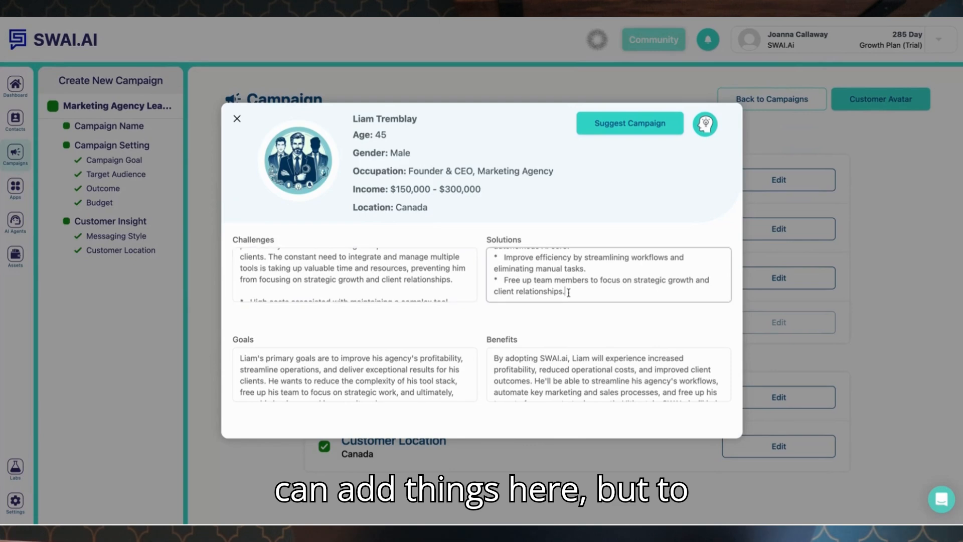
scroll(567, 380, "down", 4)
scroll(428, 386, "down", 4)
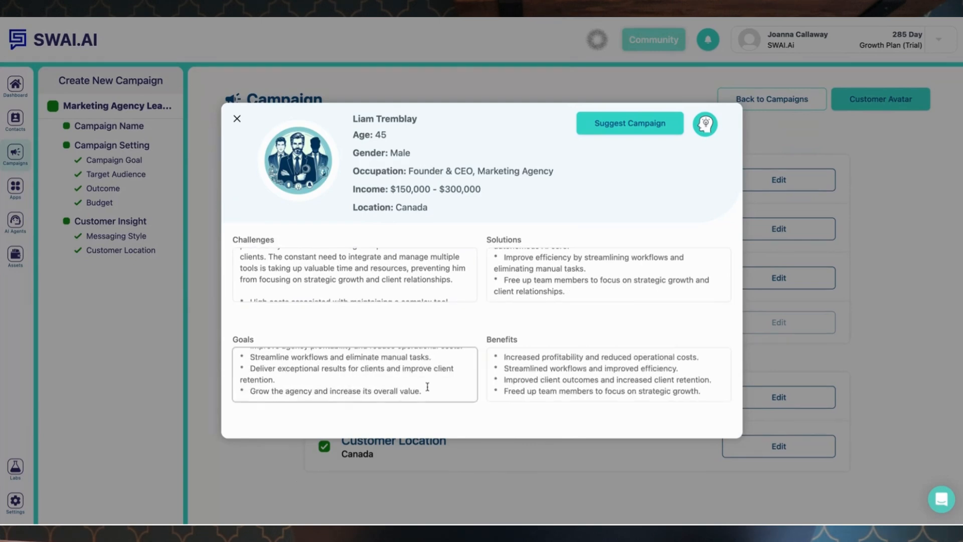
scroll(428, 386, "up", 4)
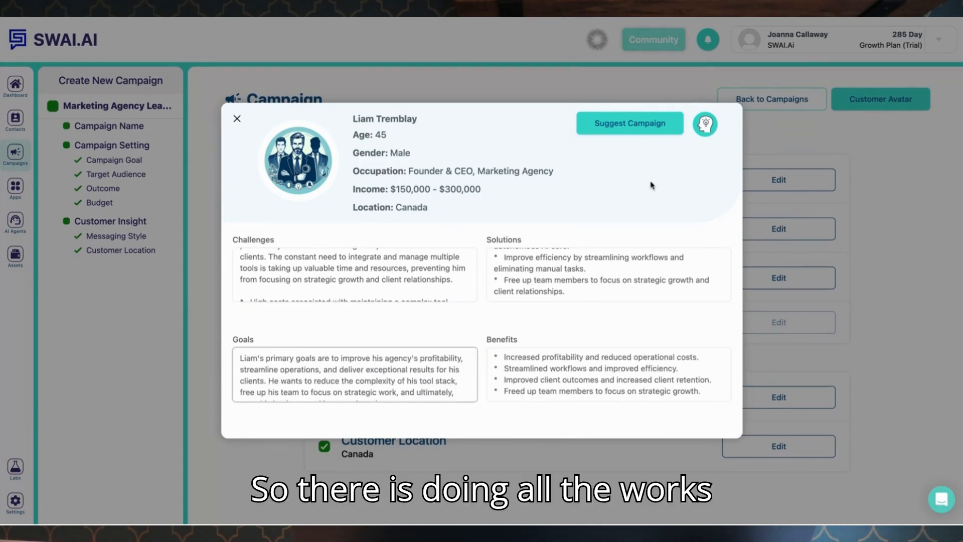
Generate campaign suggestions and view the Direct Profit Expansion proposal.
left_click(658, 123)
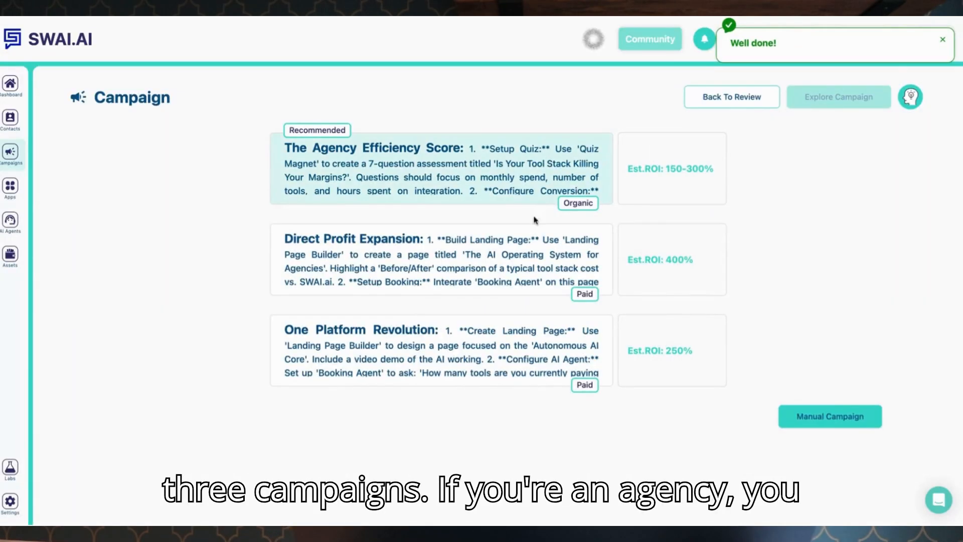
left_click(517, 266)
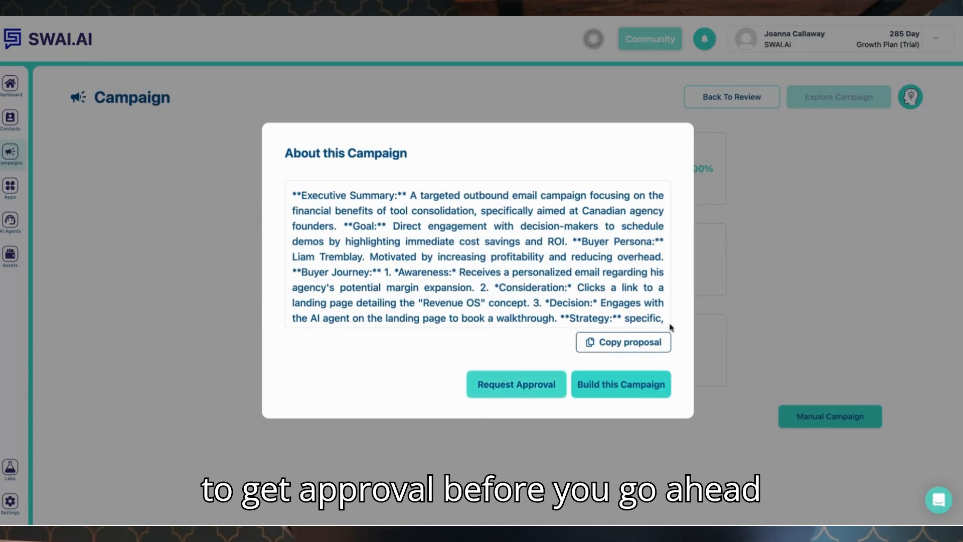
left_click(751, 277)
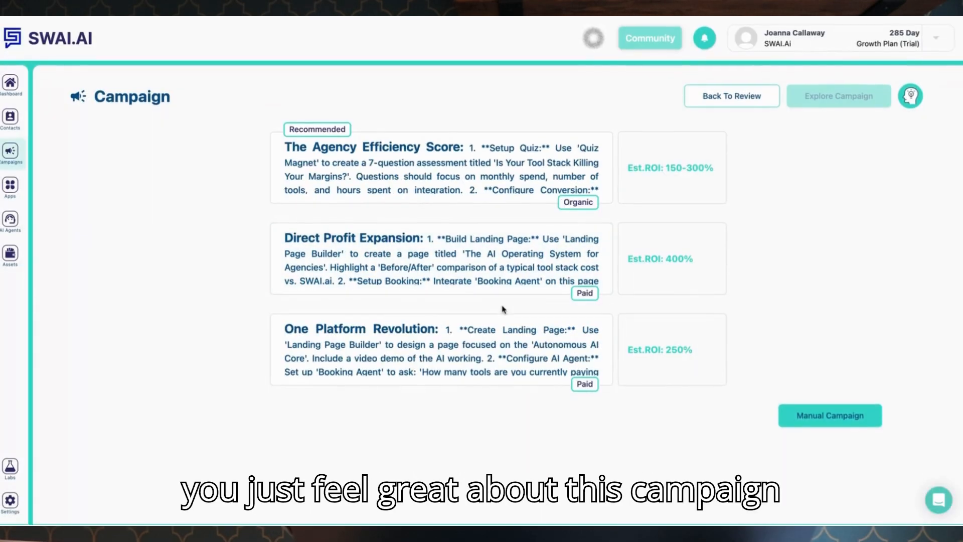
Open the One Platform Revolution proposal and build this campaign.
left_click(559, 281)
left_click(802, 286)
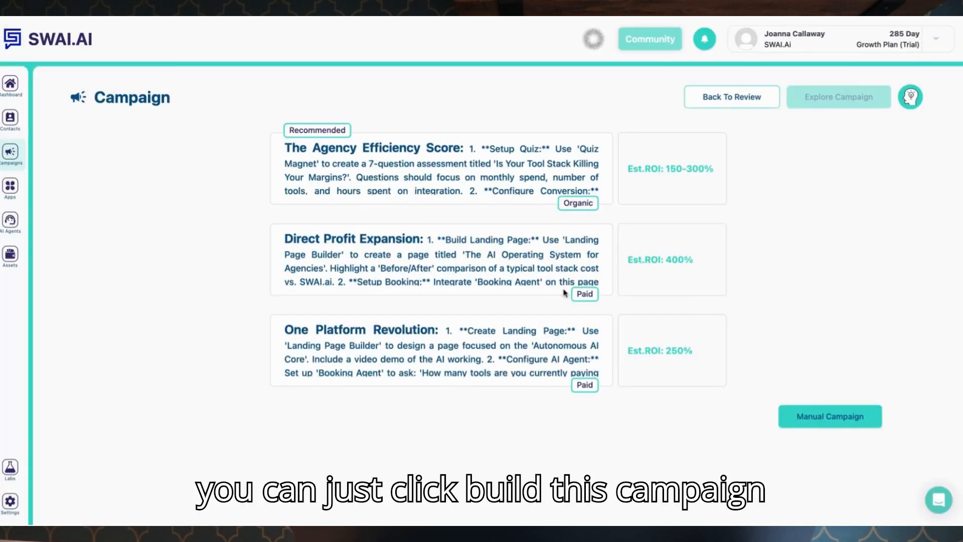
left_click(530, 341)
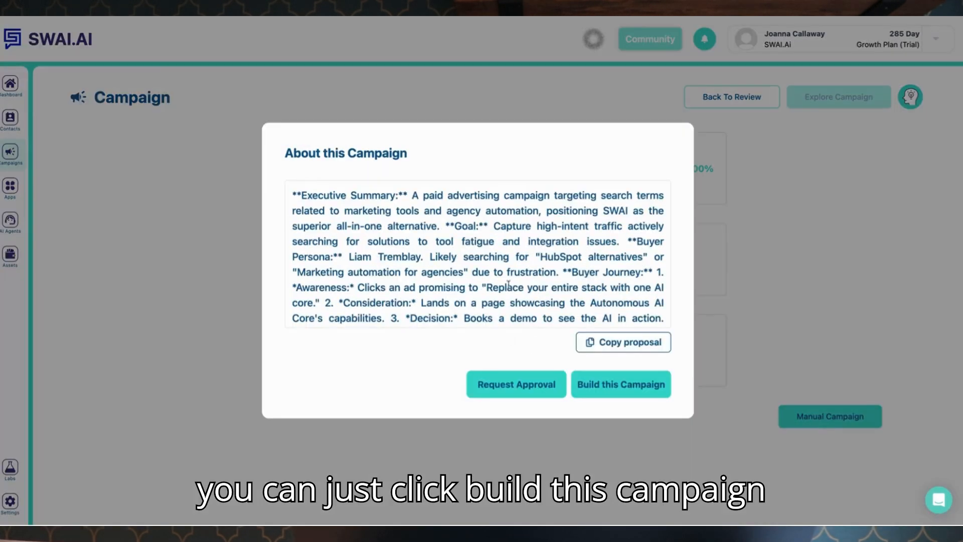
left_click(621, 385)
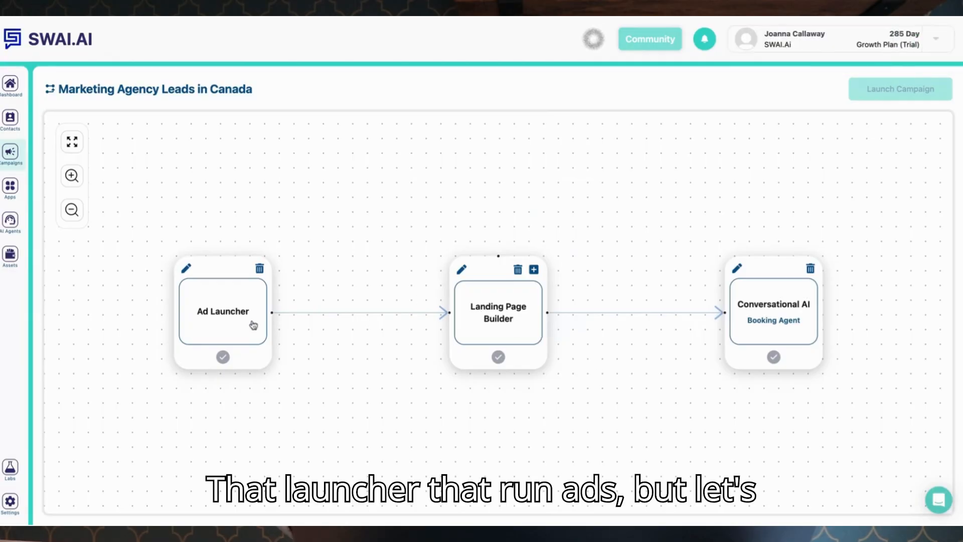
Add an Email Outreach traffic app feeding into the Landing Page Builder on the campaign canvas.
left_click(533, 274)
left_click(606, 245)
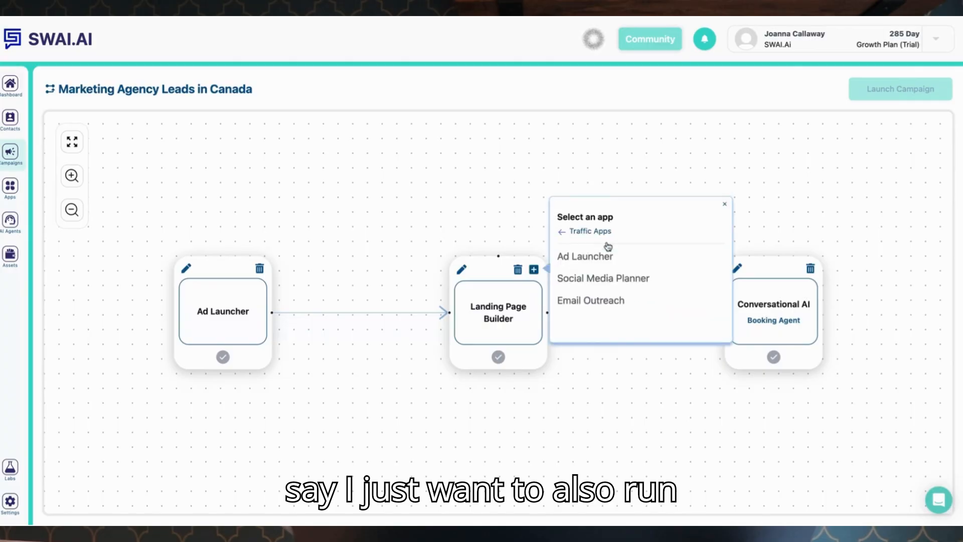
left_click(602, 300)
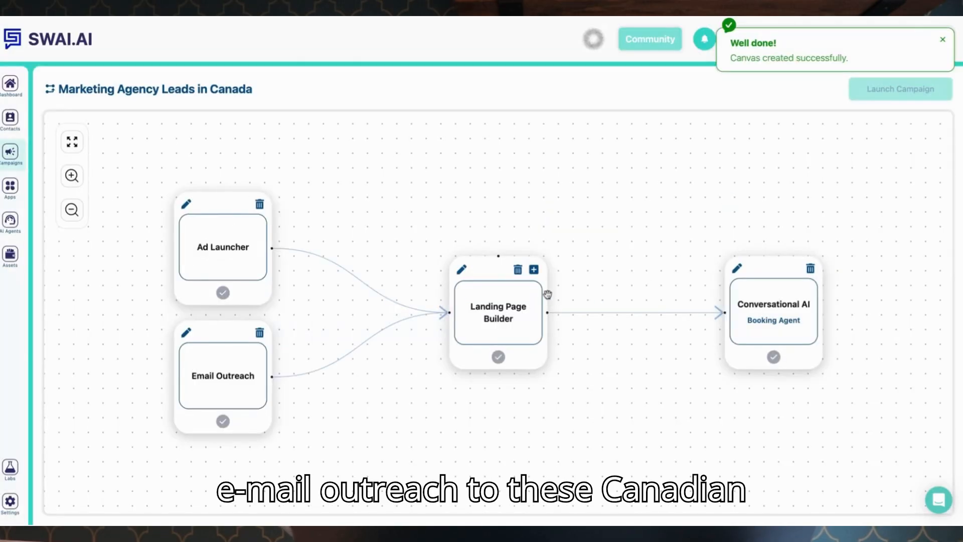
Add a Social Media Planner traffic app feeding into the Landing Page Builder.
left_click(535, 272)
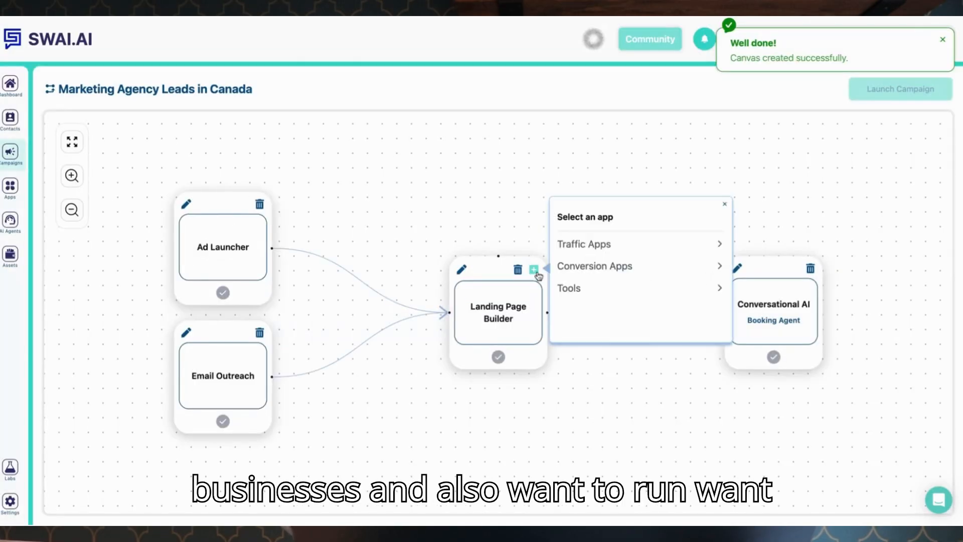
left_click(603, 253)
left_click(601, 280)
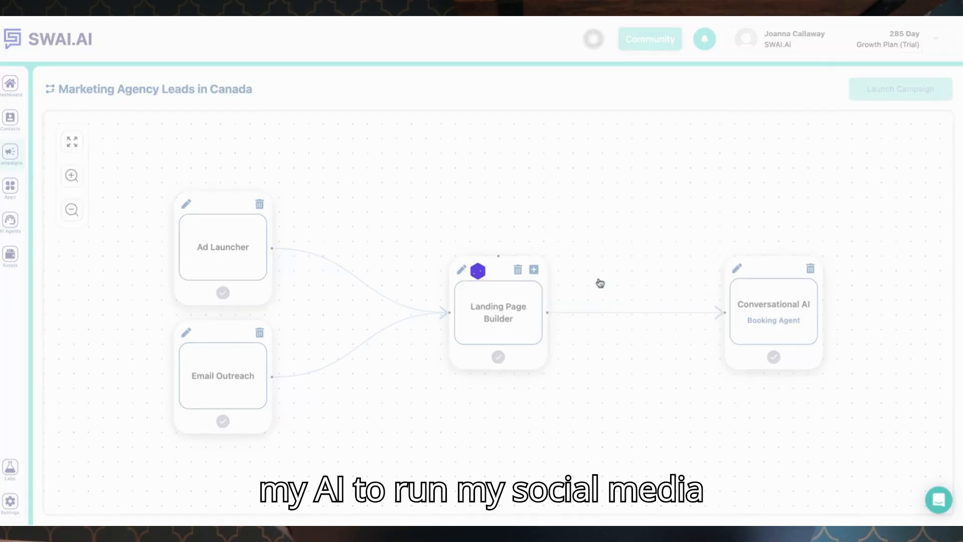
scroll(600, 283, "down", 3)
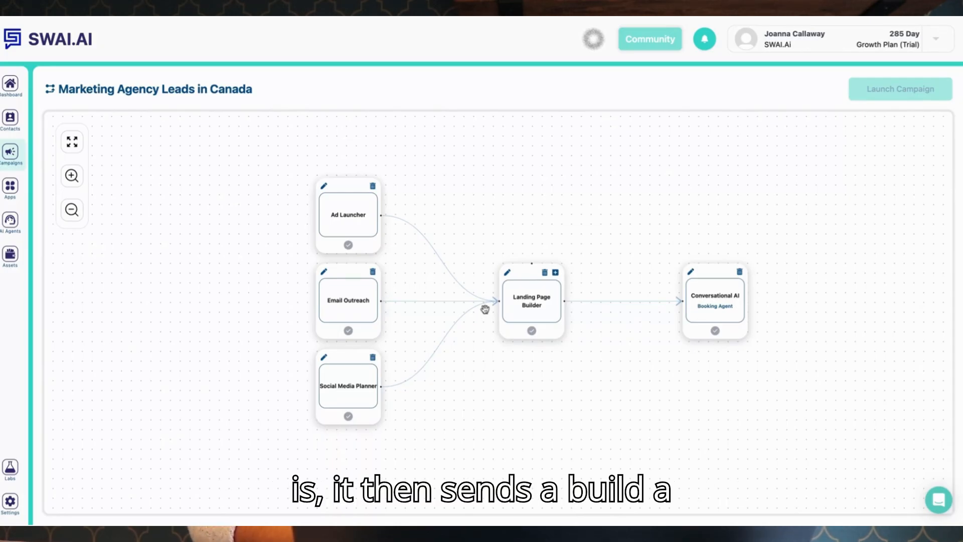
Open the Landing Page Builder and save its settings with the name canada.
left_click(508, 272)
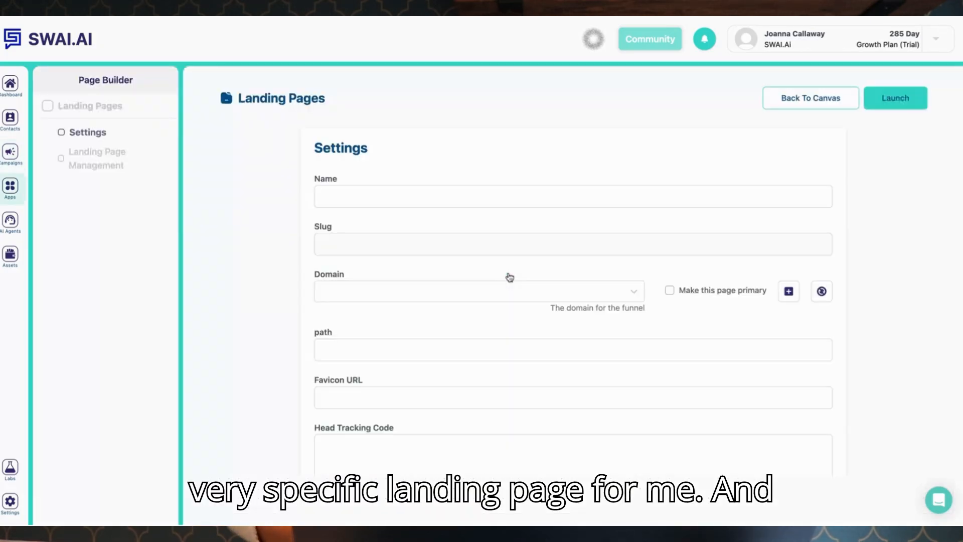
type("can")
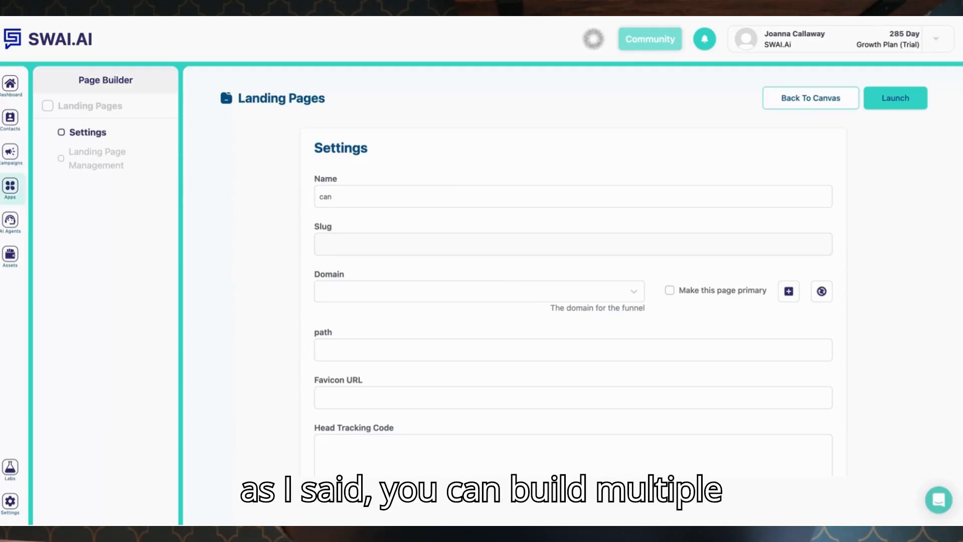
type("ada")
scroll(697, 247, "down", 3)
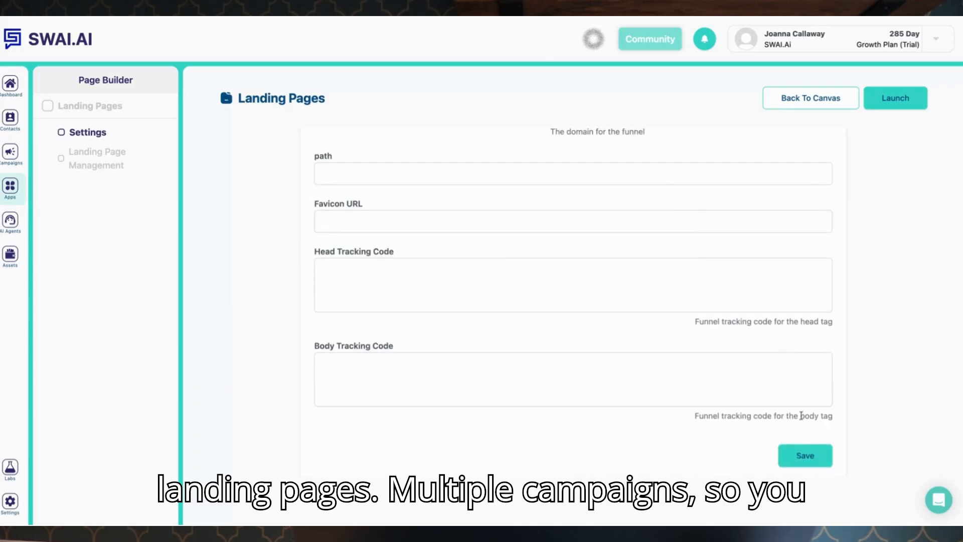
left_click(805, 455)
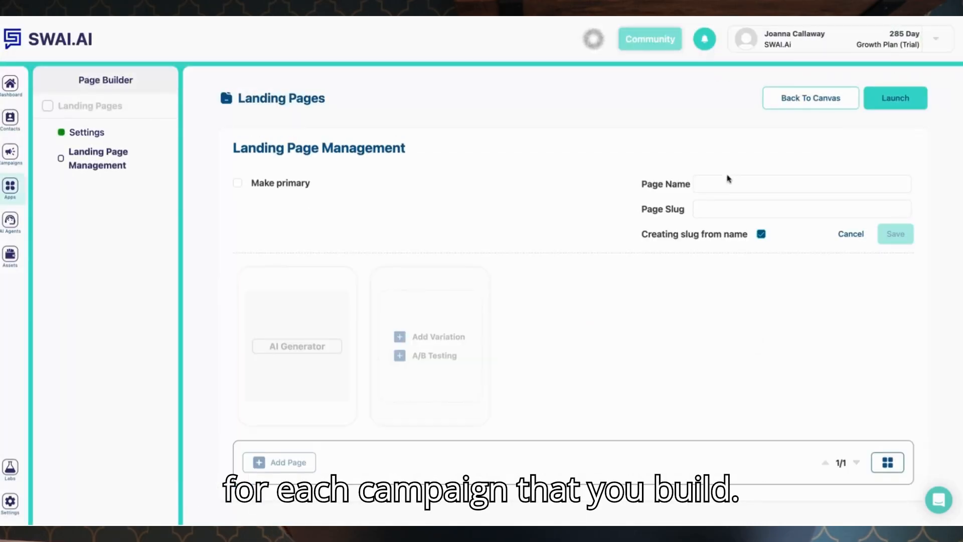
Create a landing page named canada and generate its content with the AI Generator.
left_click(728, 178)
type("canada")
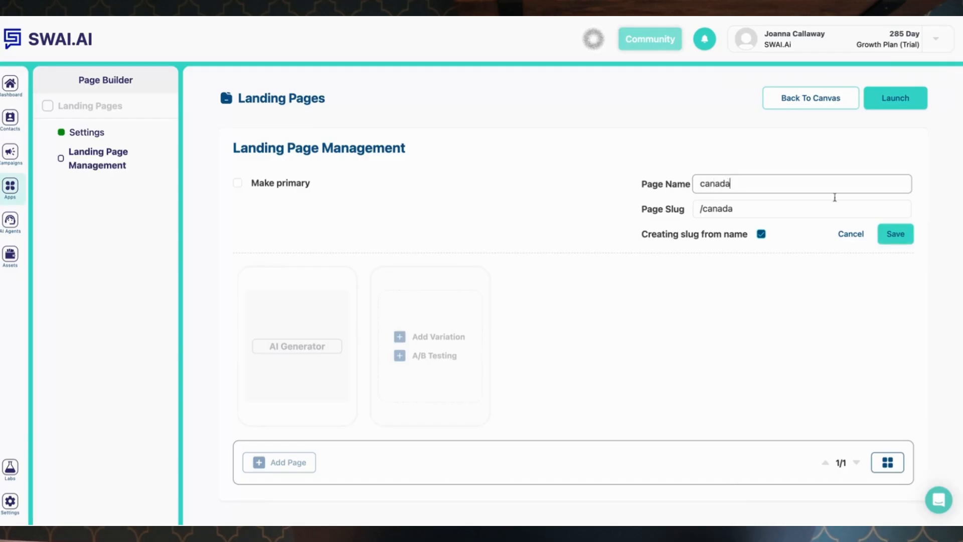
left_click(891, 233)
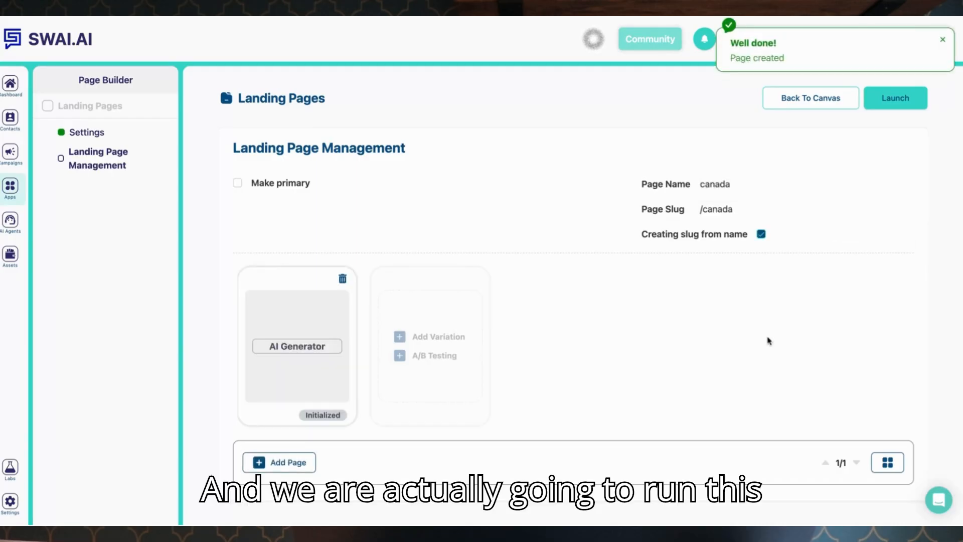
left_click(286, 348)
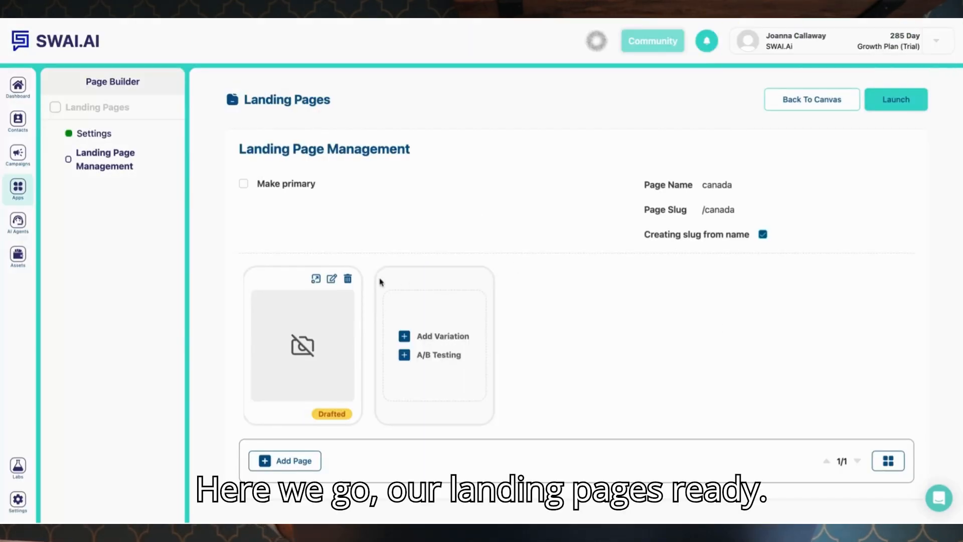
Open the generated landing page in the editor and scroll through its sections.
left_click(332, 279)
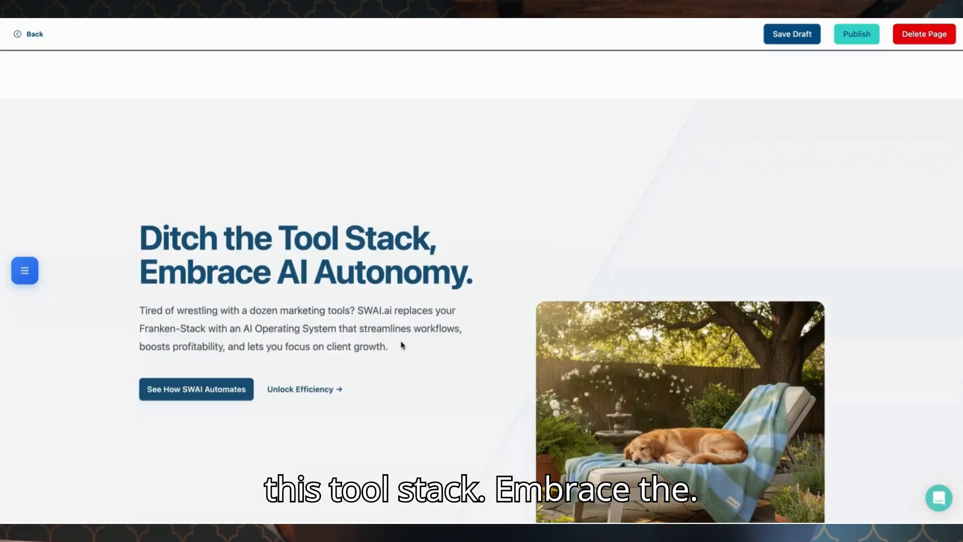
scroll(375, 300, "down", 1)
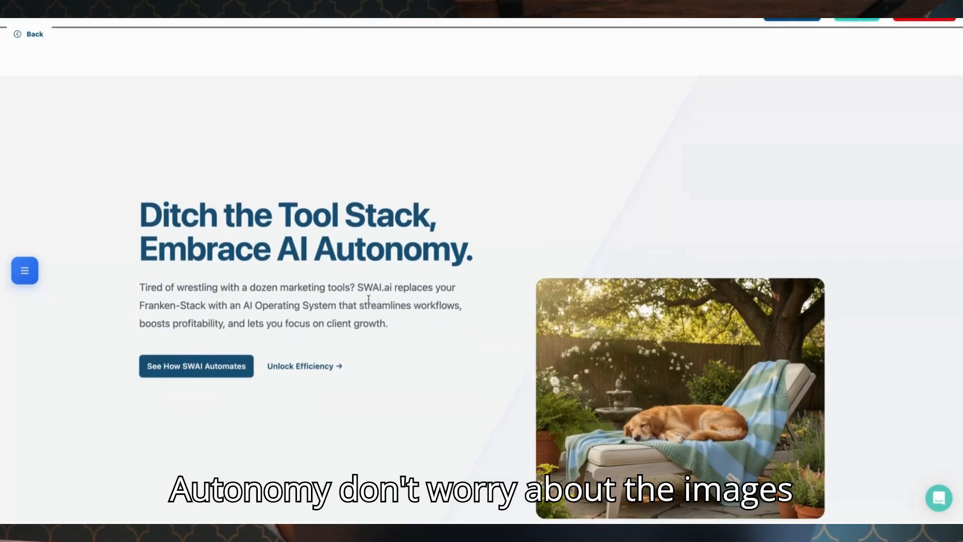
scroll(368, 299, "down", 3)
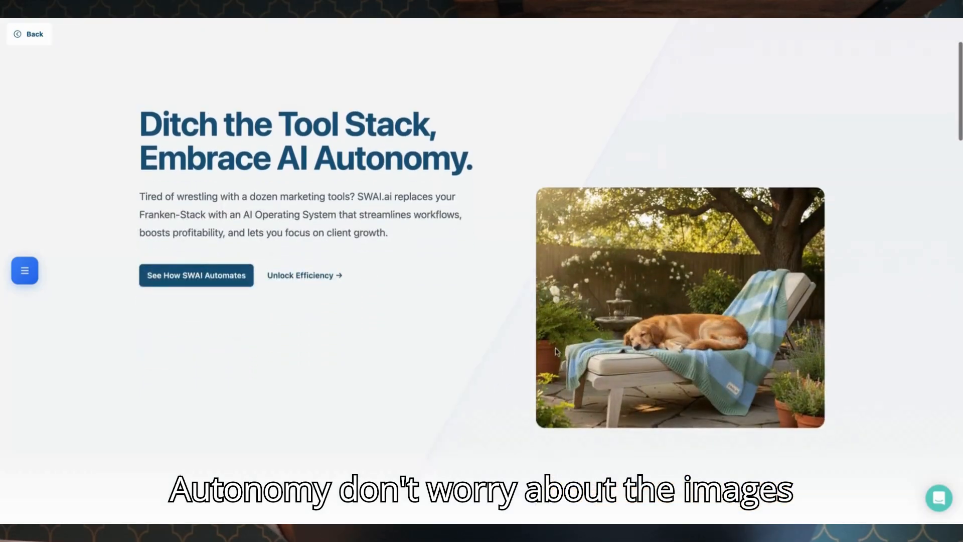
scroll(599, 375, "down", 5)
scroll(599, 376, "down", 8)
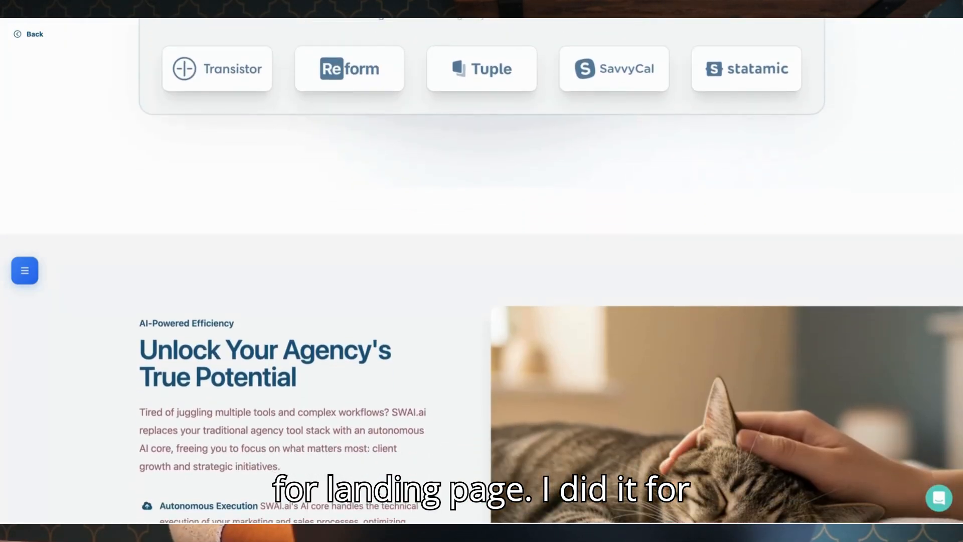
scroll(482, 271, "down", 5)
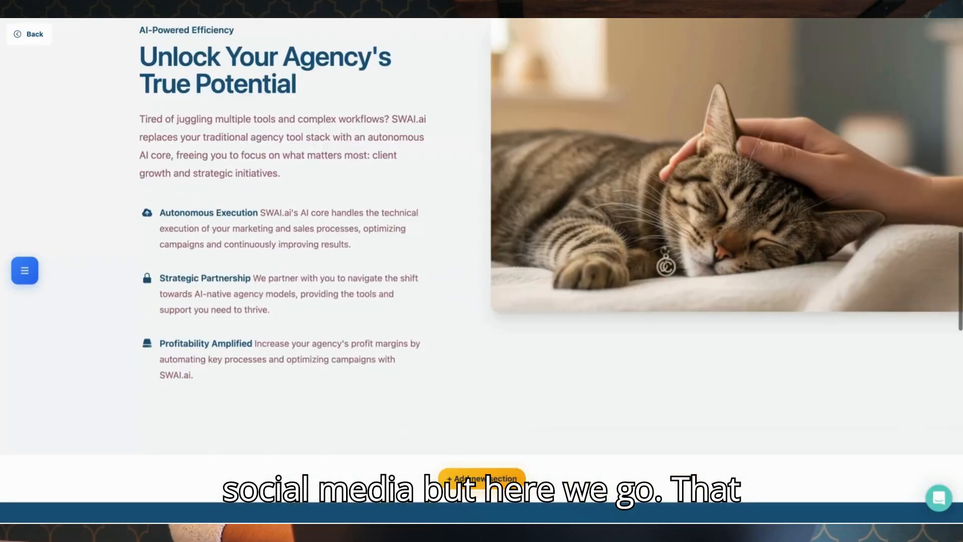
Inspect the Edit Image options for the feature section's cat image and close the dialog without changes.
scroll(482, 271, "down", 15)
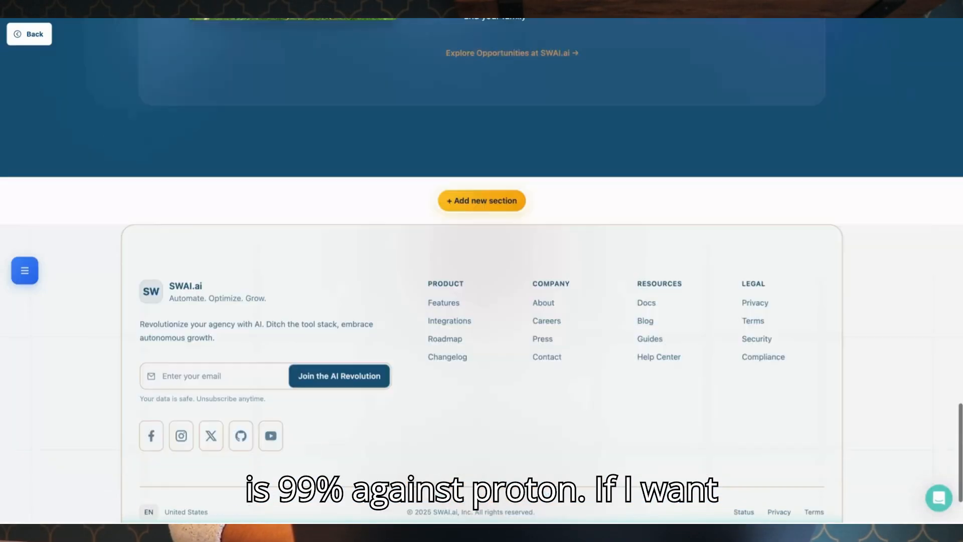
scroll(481, 271, "down", 2)
scroll(622, 406, "up", 20)
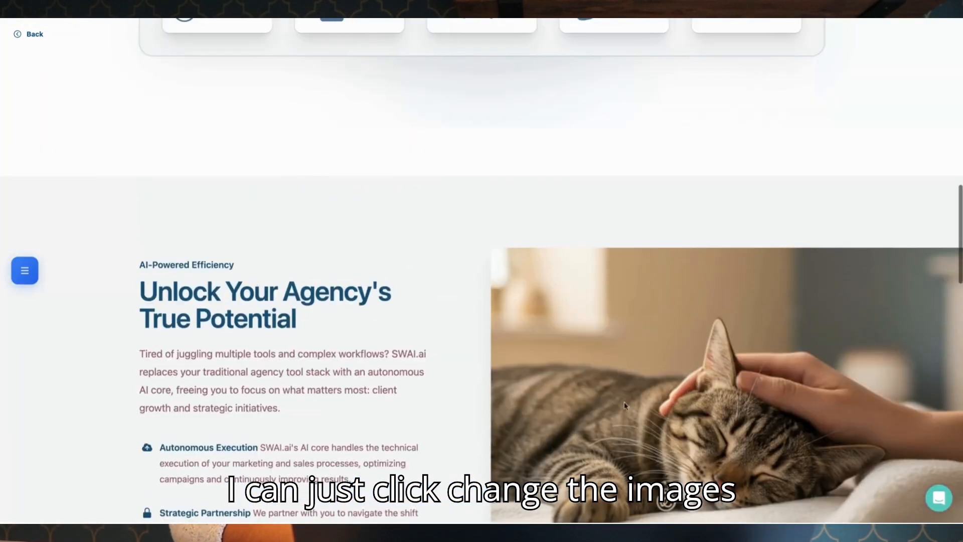
left_click(618, 410)
scroll(617, 410, "down", 3)
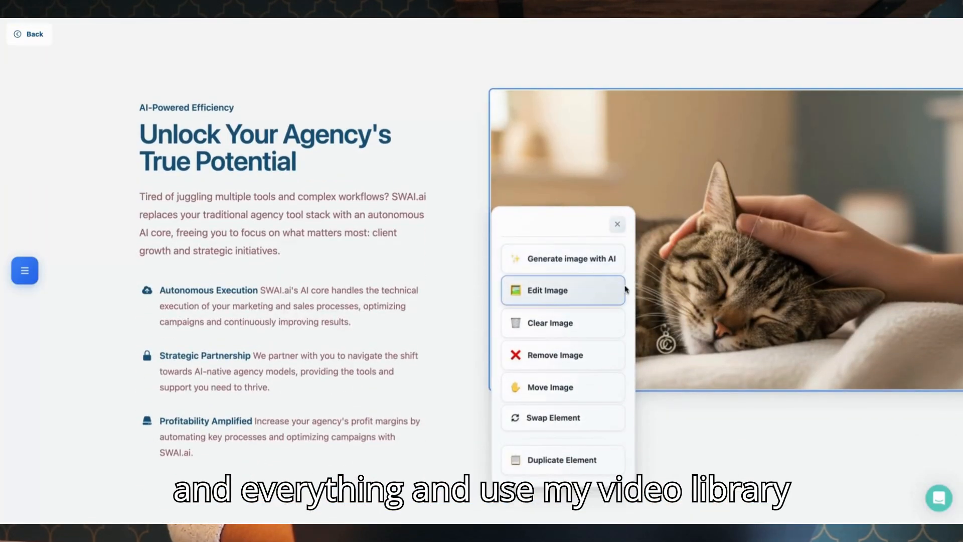
left_click(590, 291)
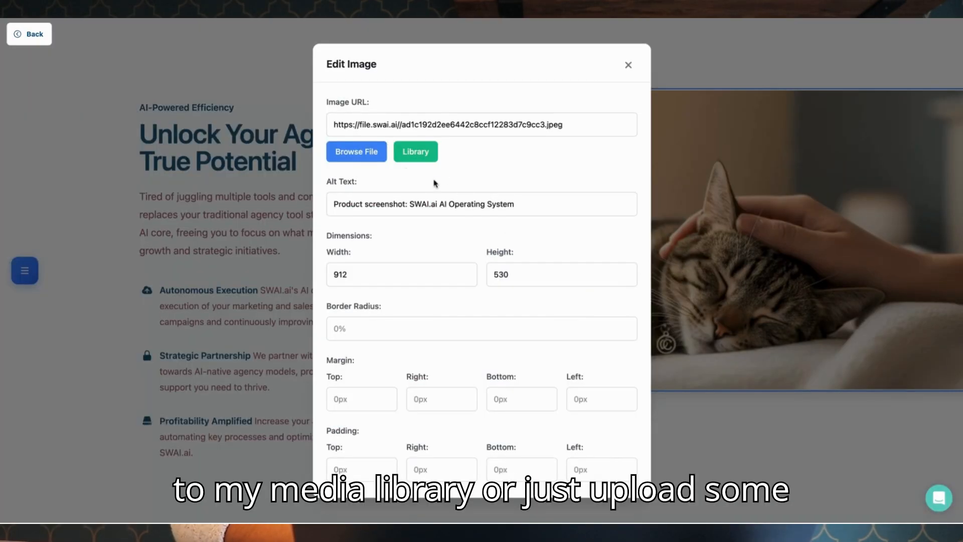
left_click(629, 65)
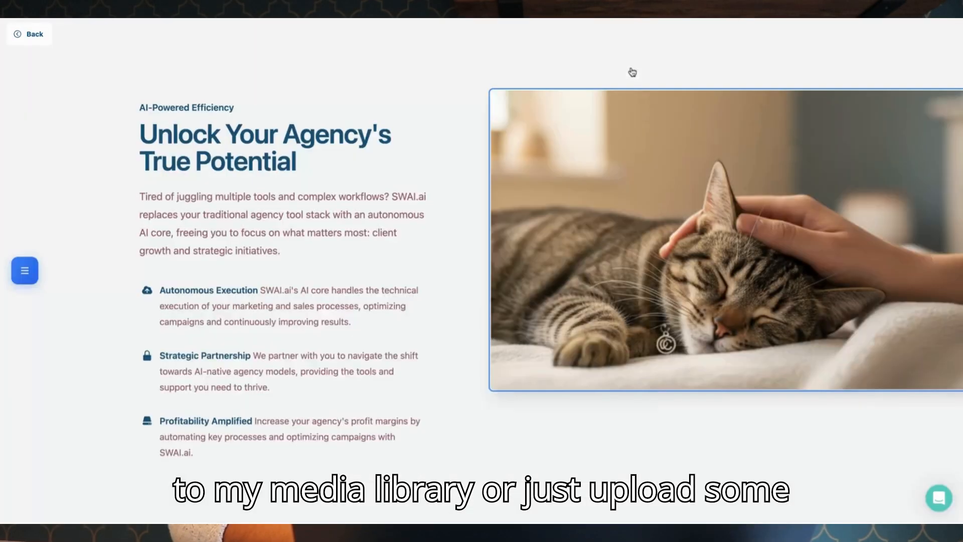
Change the hero section to the modern, colorful, layered, image-rich layout with the image collage.
scroll(631, 266, "up", 10)
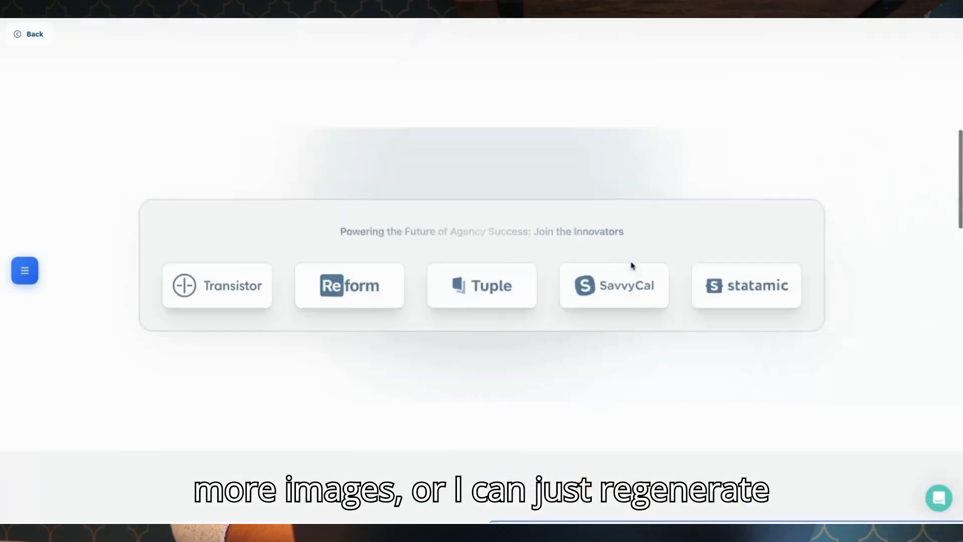
left_click(25, 269)
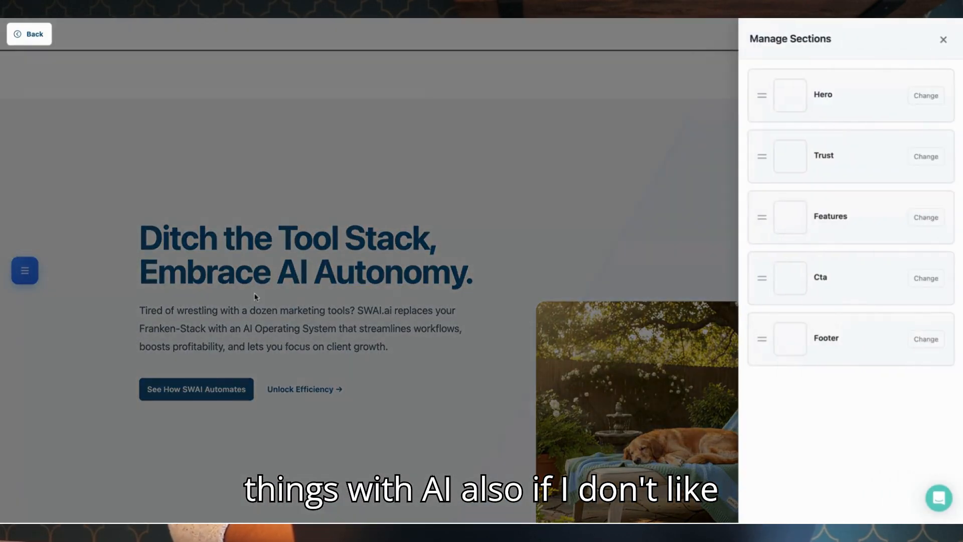
left_click(436, 252)
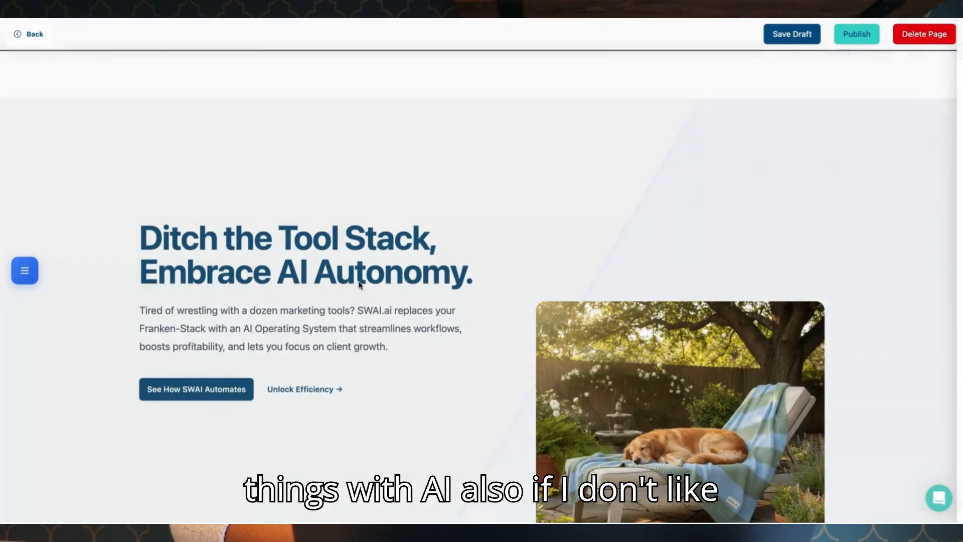
left_click(23, 273)
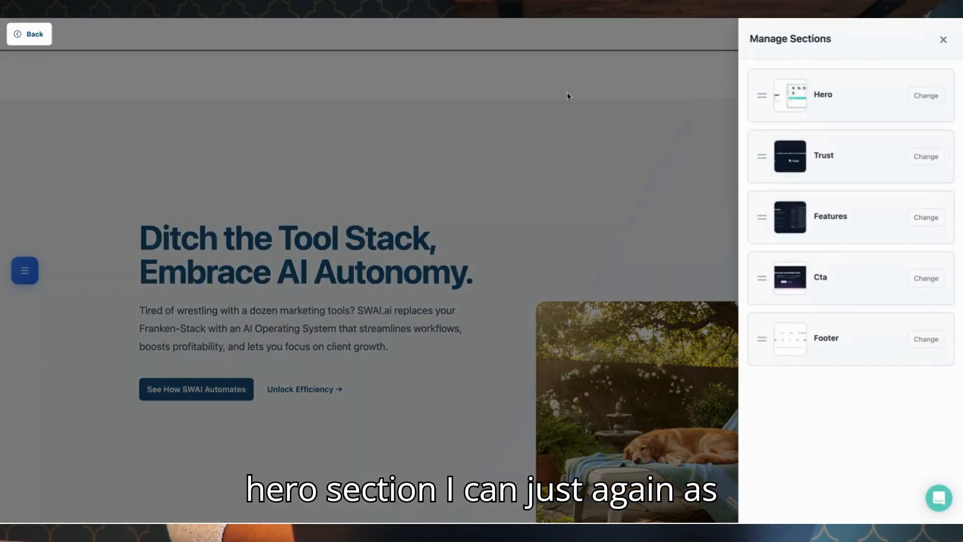
left_click(925, 97)
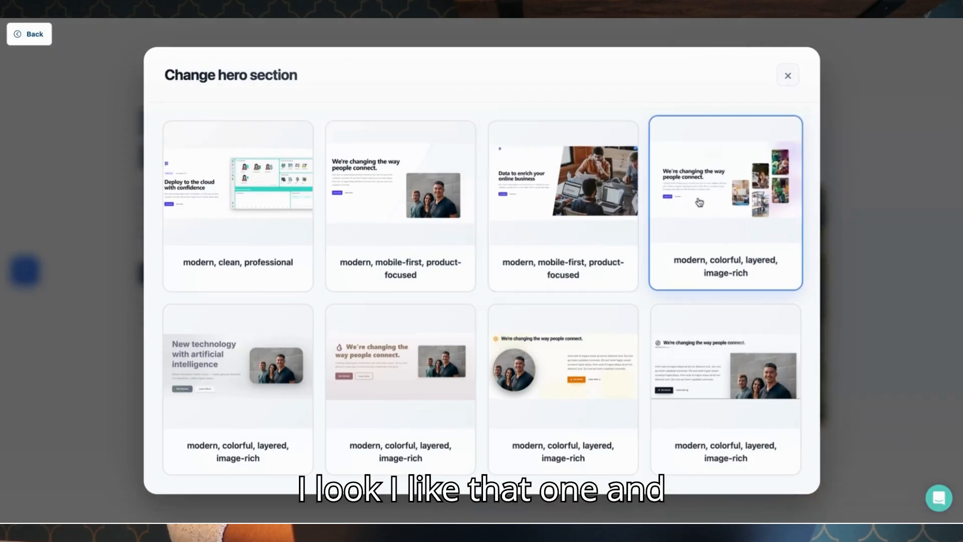
left_click(700, 202)
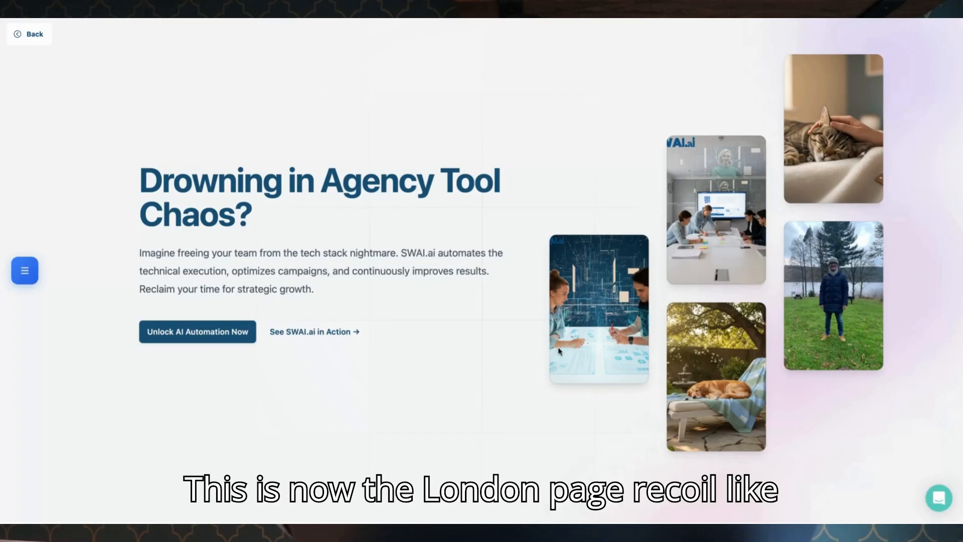
Review the updated hero section and publish the landing page.
scroll(558, 350, "down", 20)
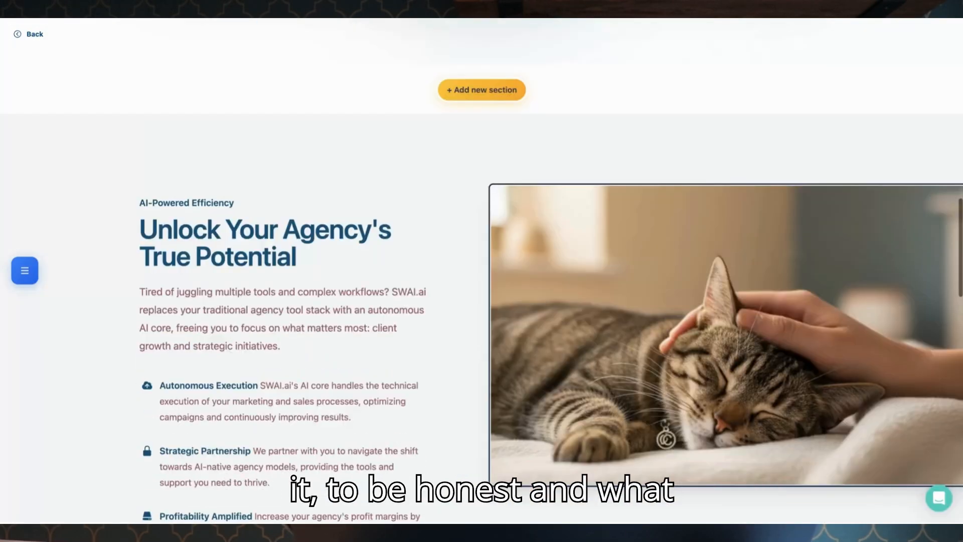
scroll(559, 351, "down", 4)
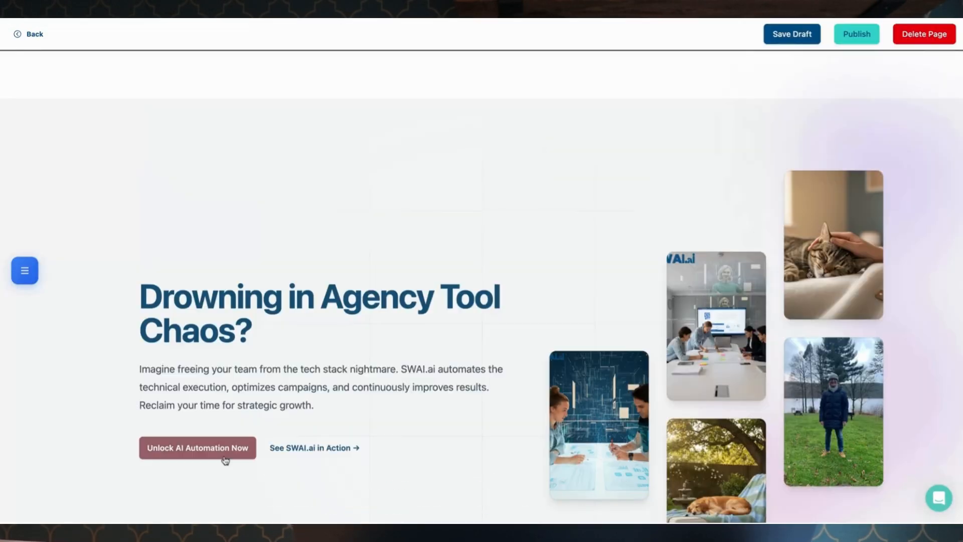
left_click(853, 35)
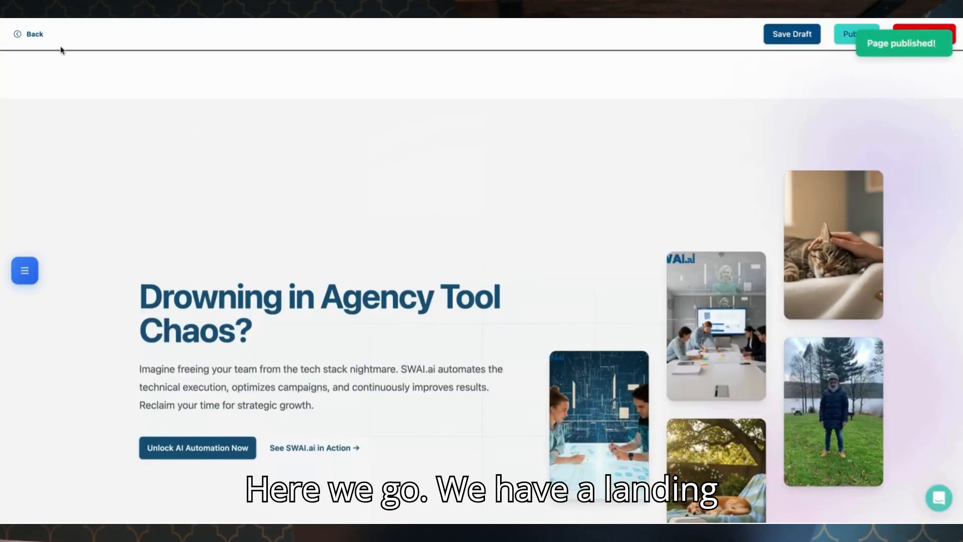
Return to the campaign canvas, open the Conversational AI booking agent, and name the assistant Ally.
left_click(41, 40)
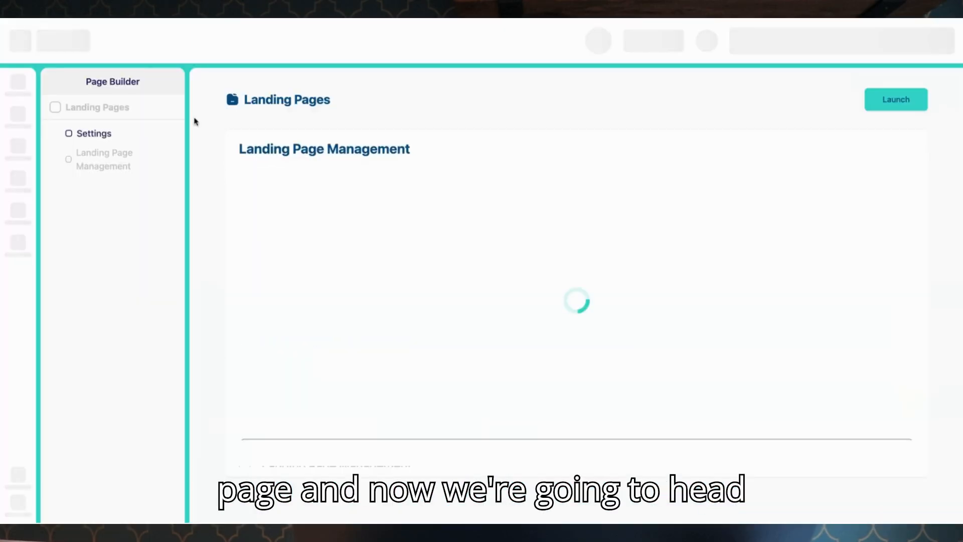
left_click(828, 100)
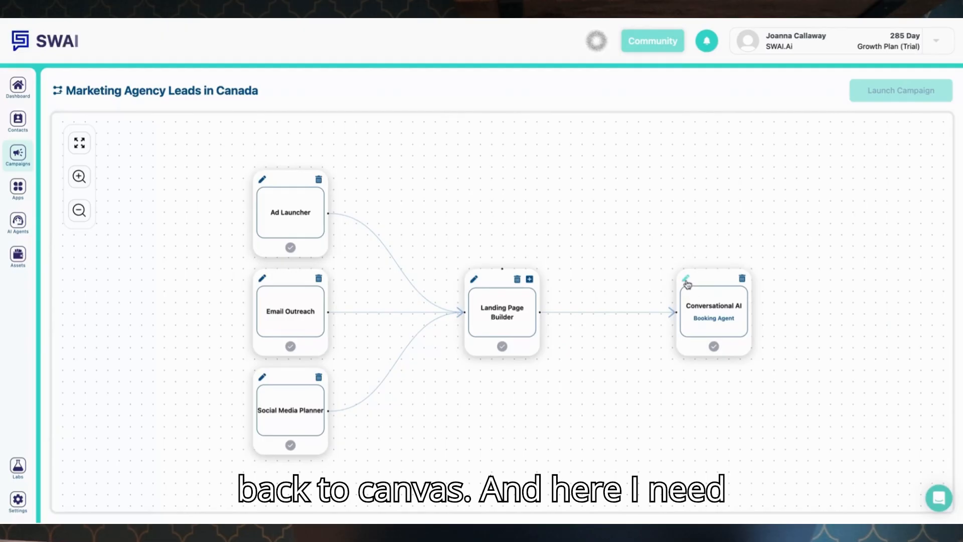
left_click(687, 281)
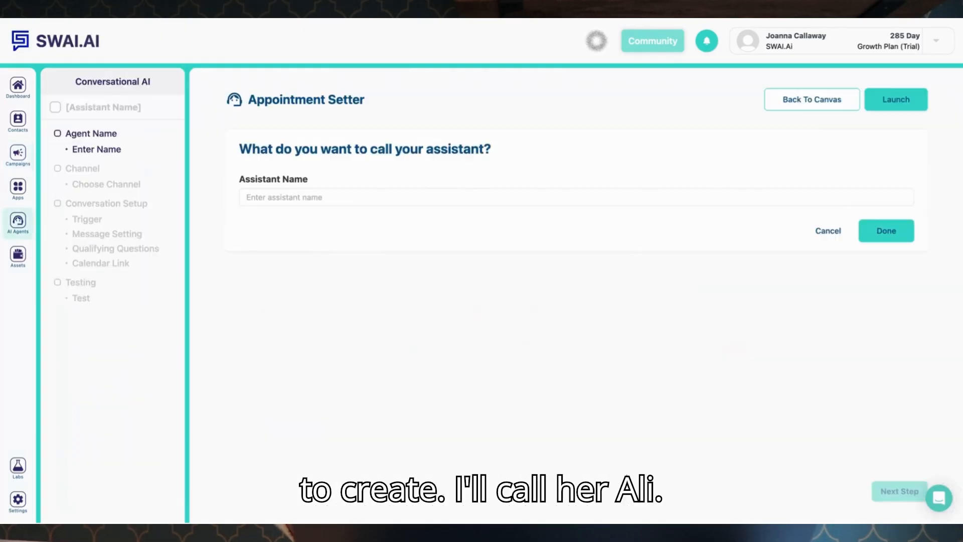
left_click(585, 200)
type("Ali")
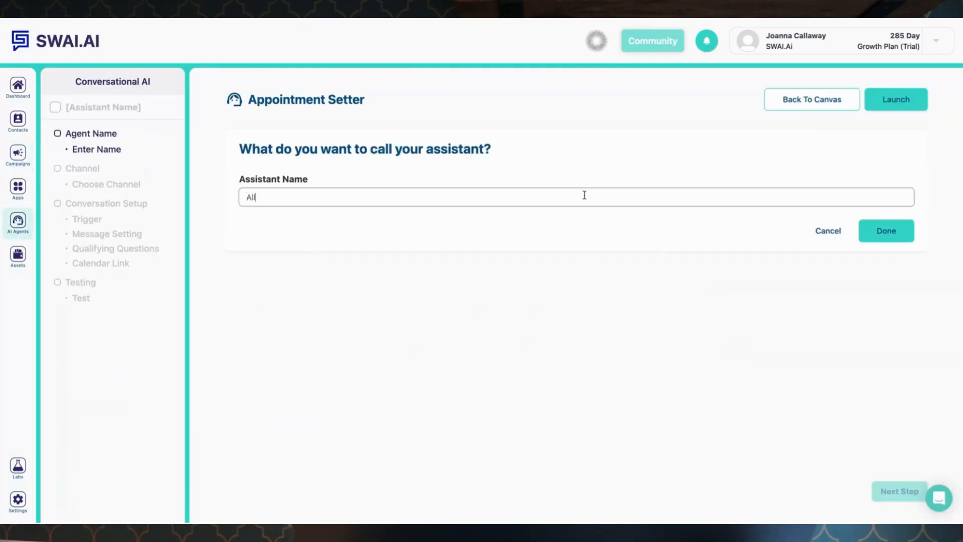
left_click(911, 236)
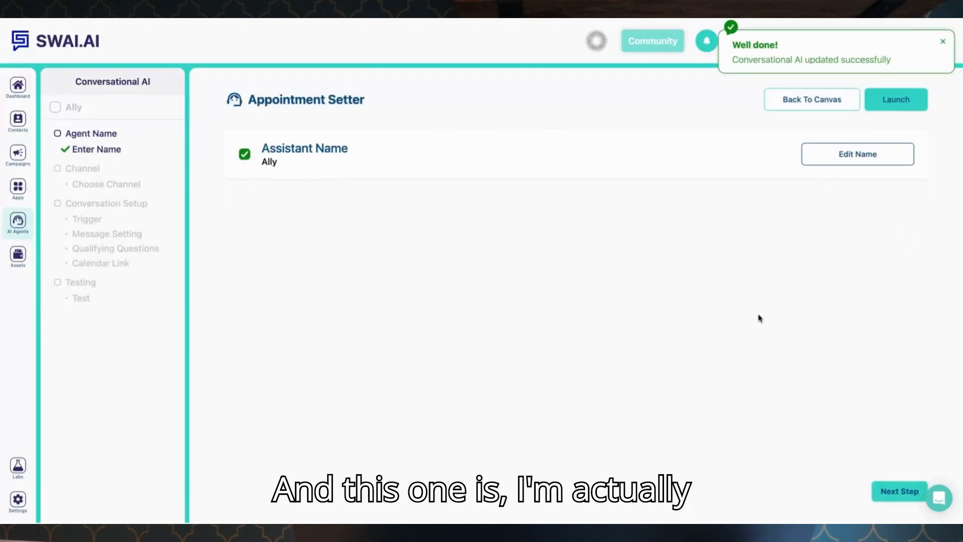
Set the assistant's conversation channel to send email from the account's email address.
left_click(879, 490)
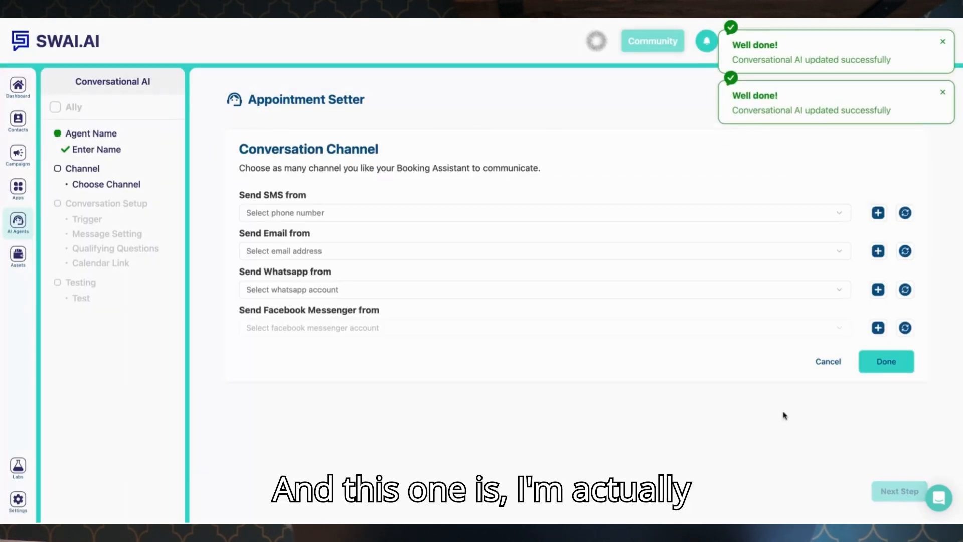
left_click(834, 257)
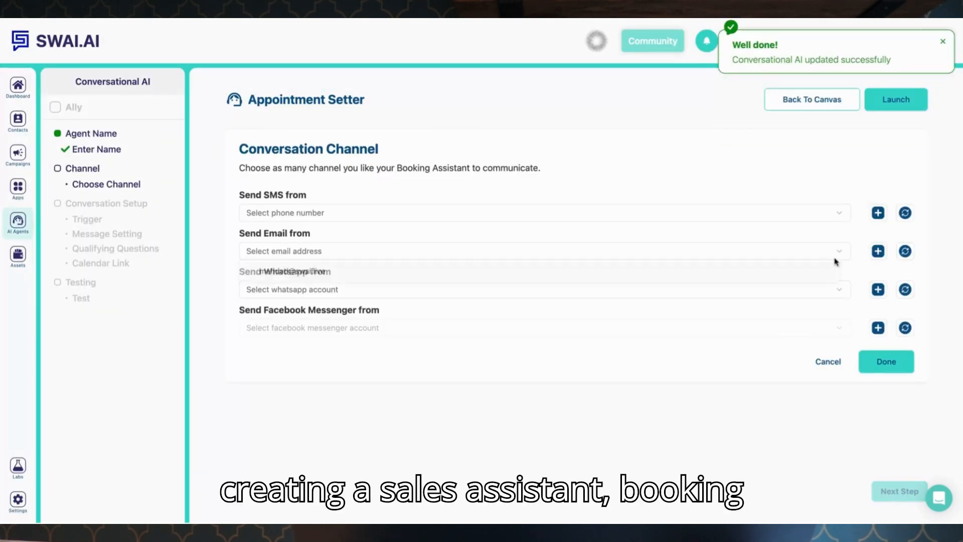
left_click(807, 275)
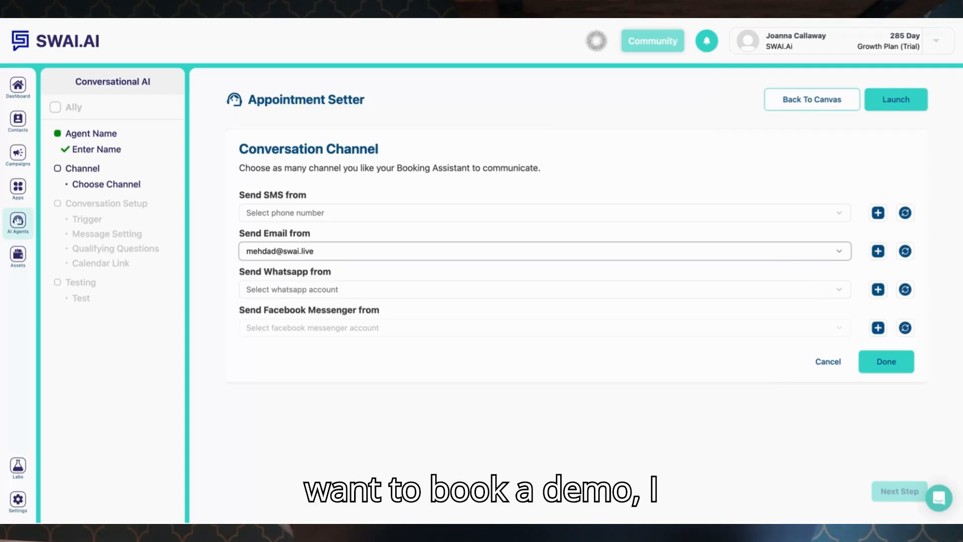
left_click(884, 361)
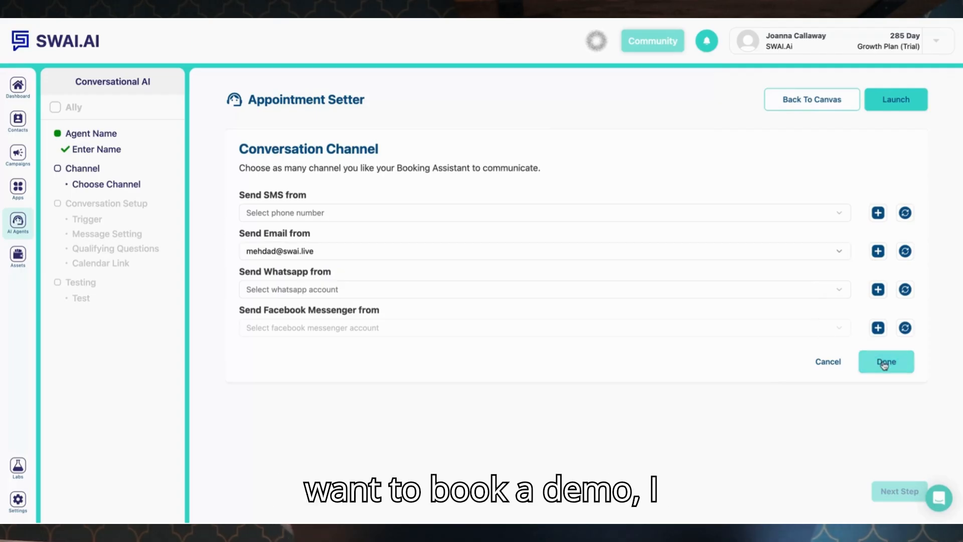
Set the conversation trigger to Booking Form.
left_click(899, 491)
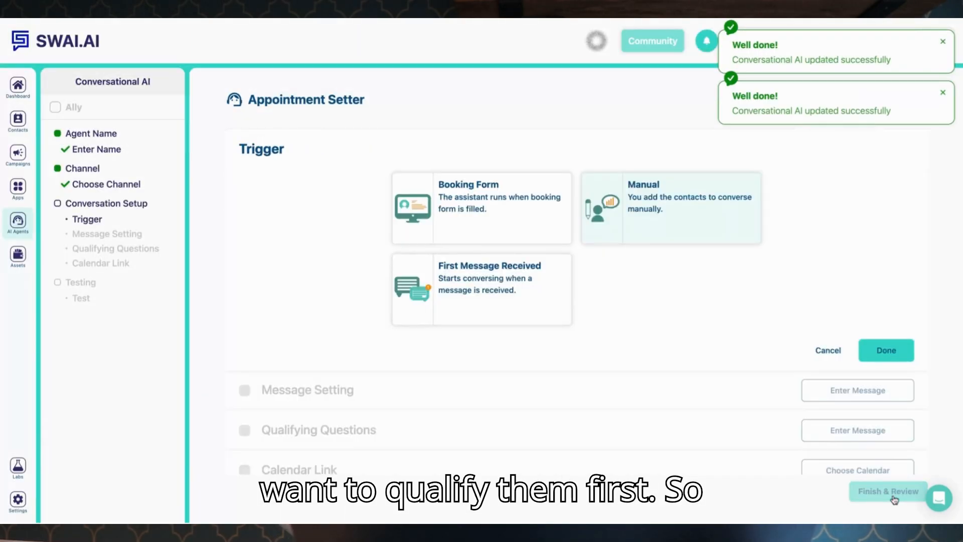
left_click(552, 231)
left_click(876, 350)
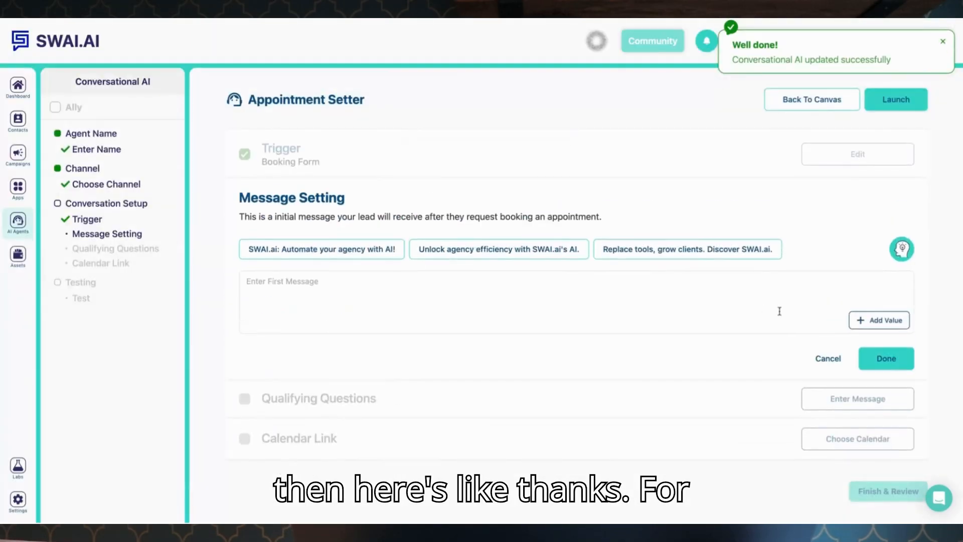
Write the initial message 'Thanks for your demo request {{contact.first_name}}, may I ask a few question to direct you to the right person?' using the first-name value.
left_click(499, 296)
type("Thanks for you")
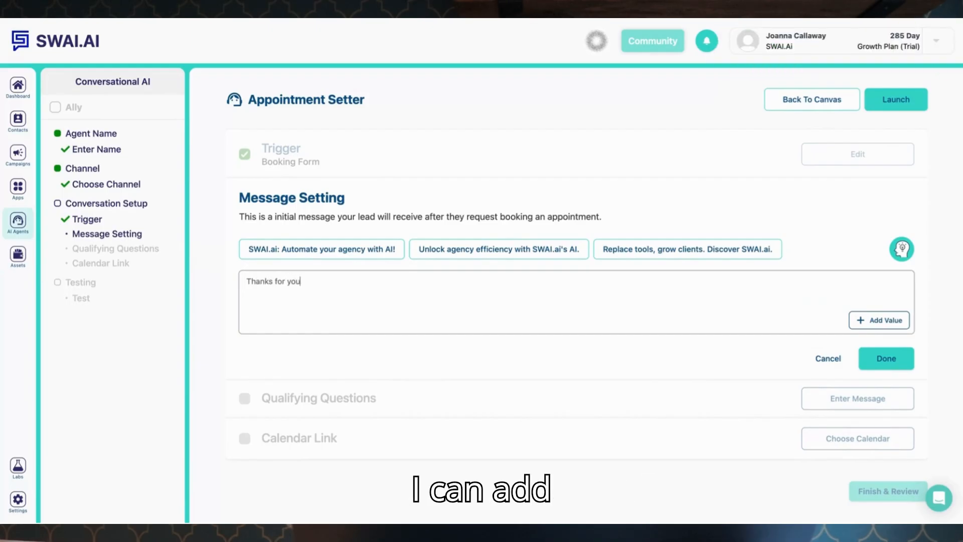
type("r demo request")
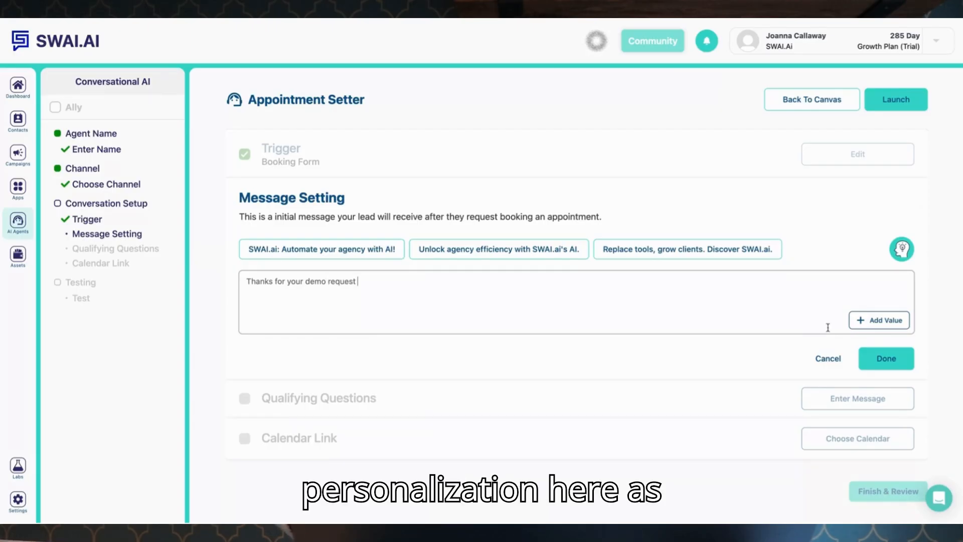
left_click(864, 321)
left_click(813, 221)
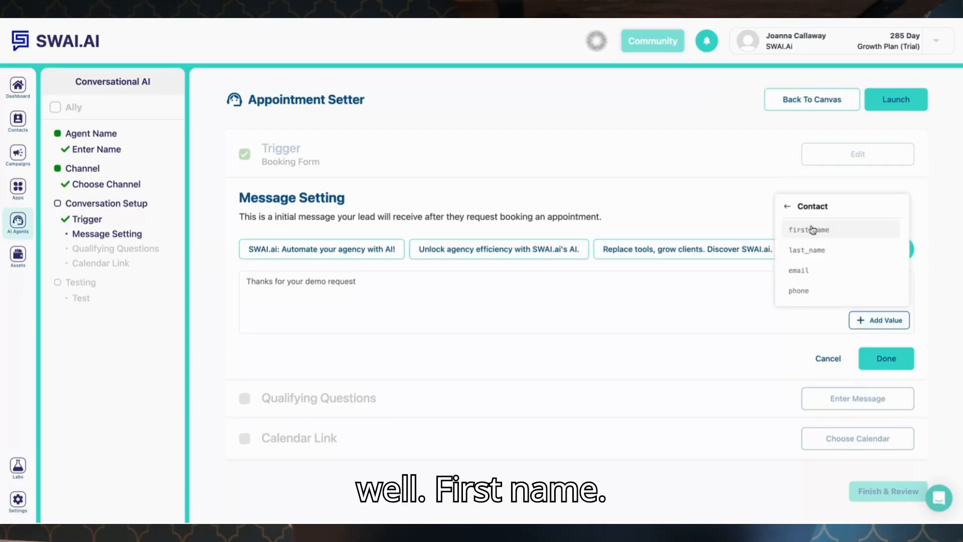
left_click(811, 229)
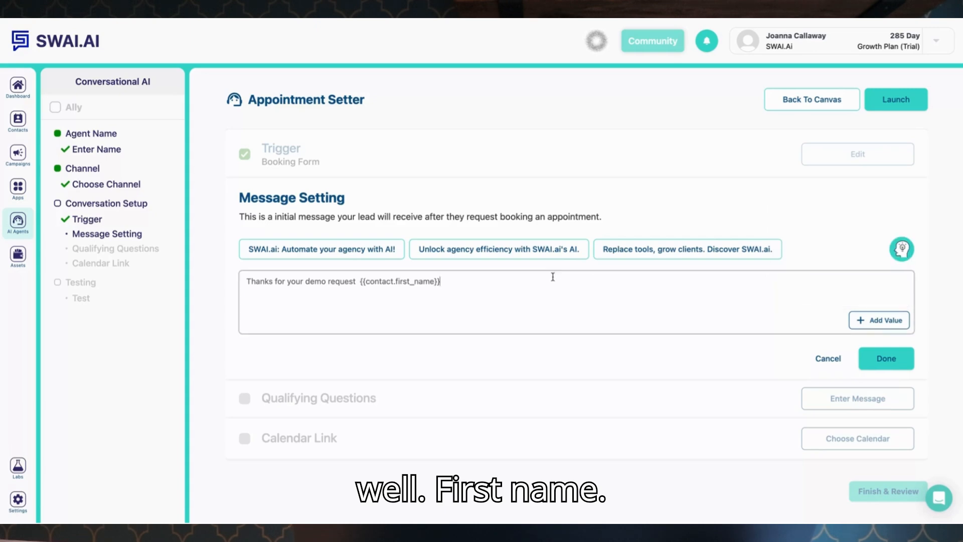
type(", may I ask a")
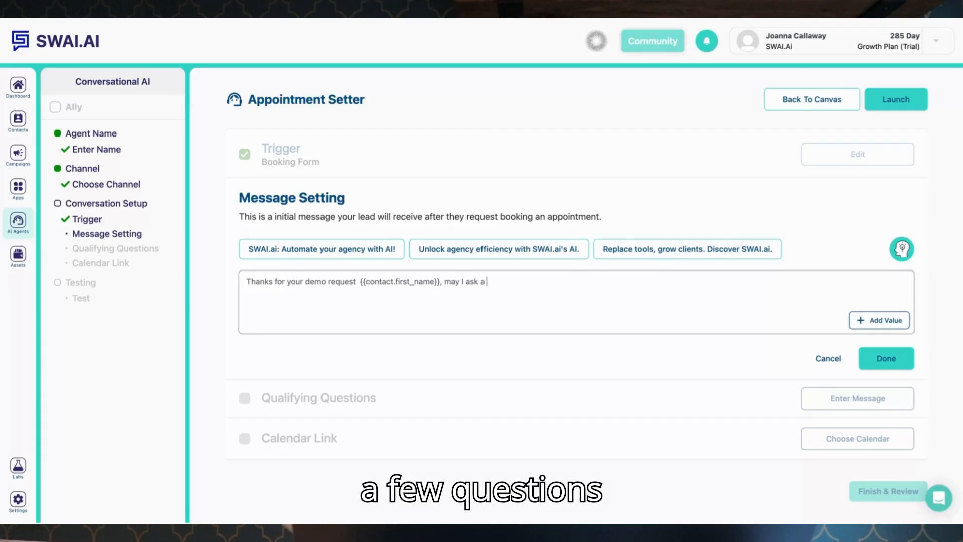
type(" few question to di")
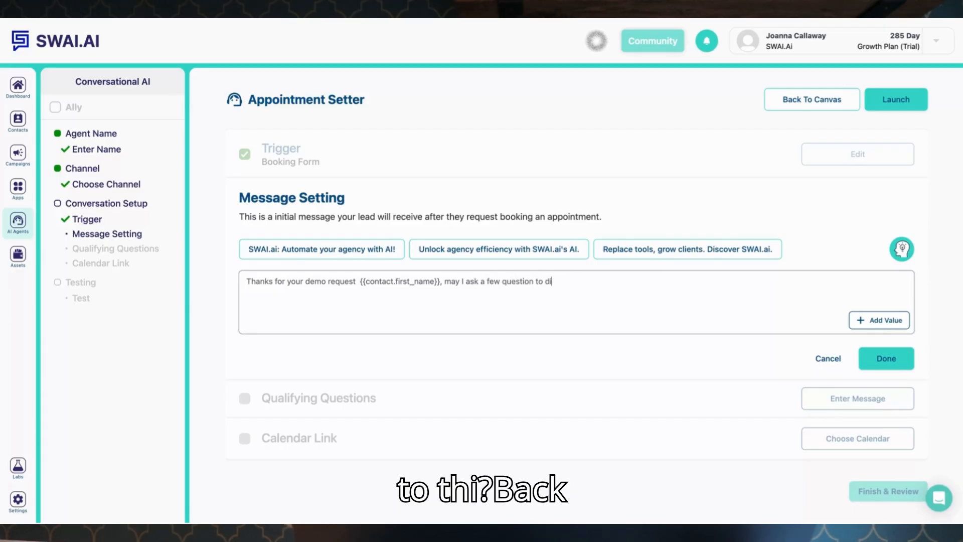
type("rect you ")
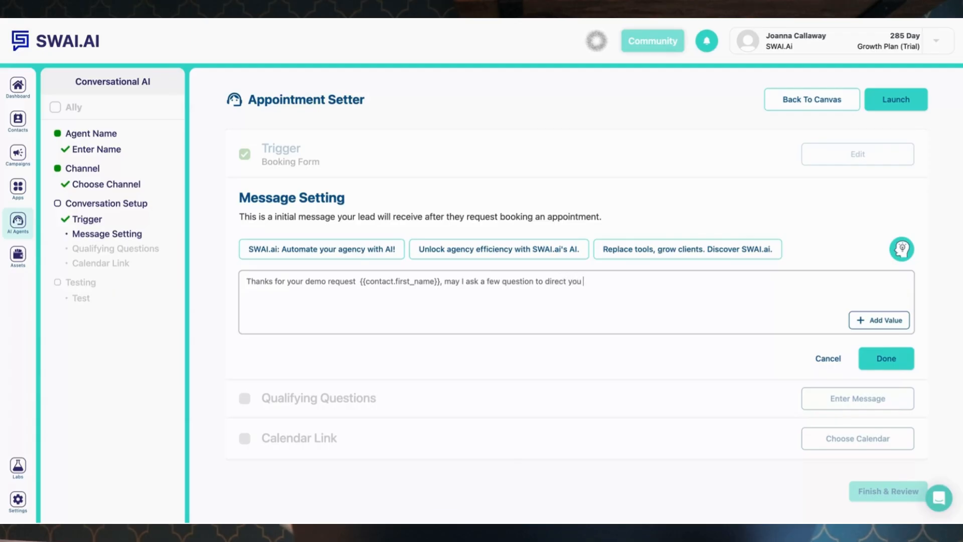
type("to")
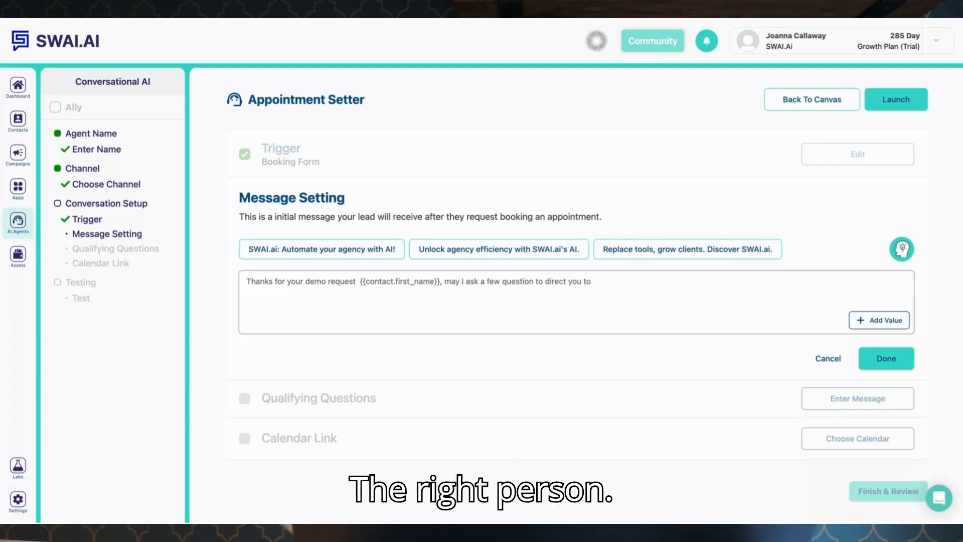
type(" the right pe")
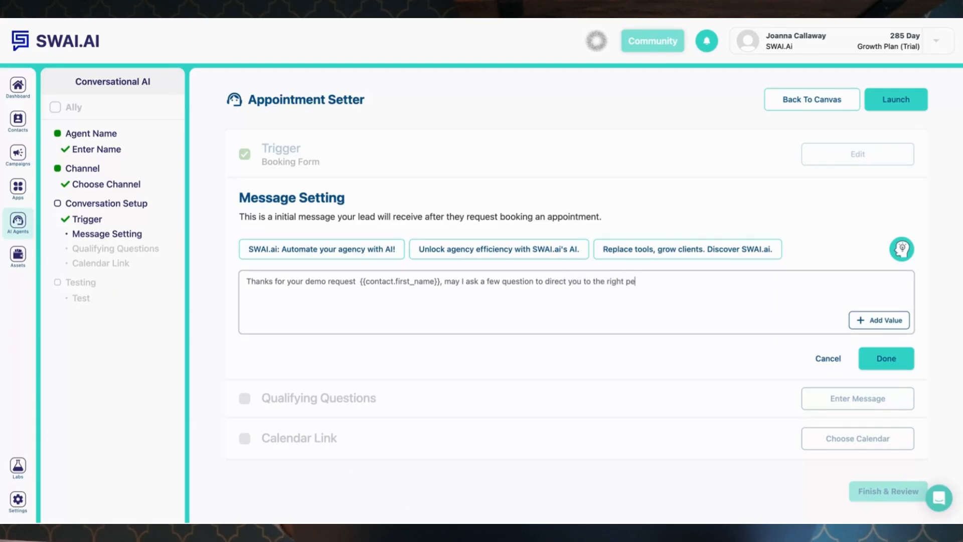
type("rson?")
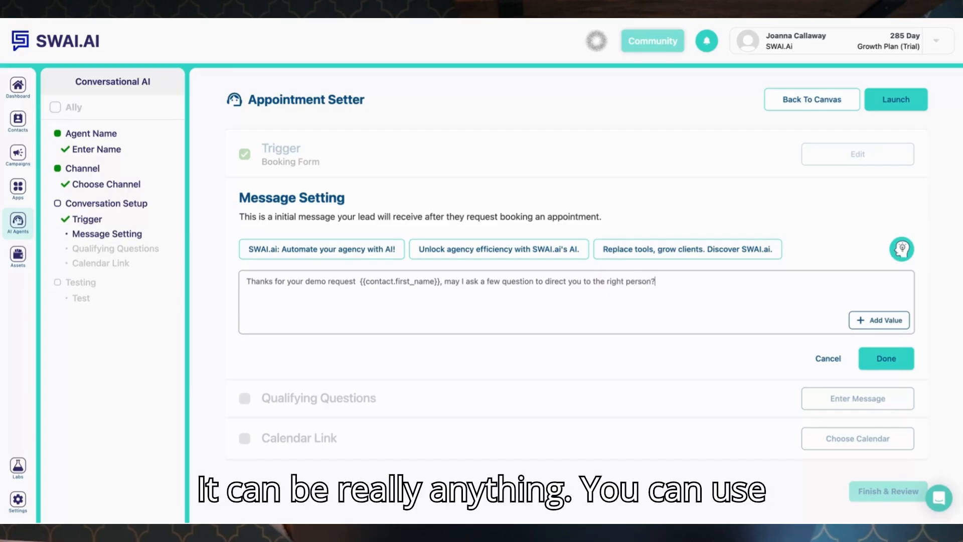
Save the initial message and add the qualifying question 'Are you in Canada?' with the answer 'The answer must be positive intent'.
left_click(895, 362)
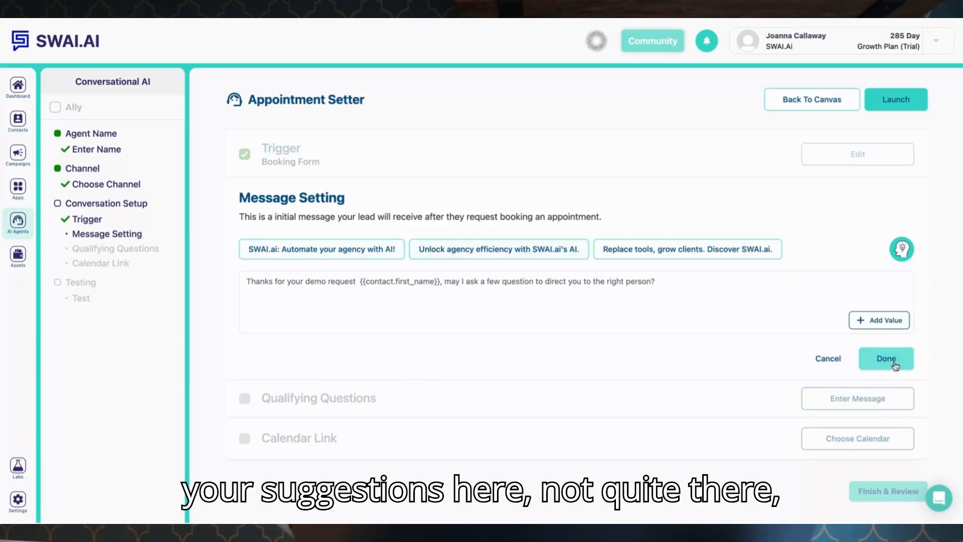
left_click(312, 389)
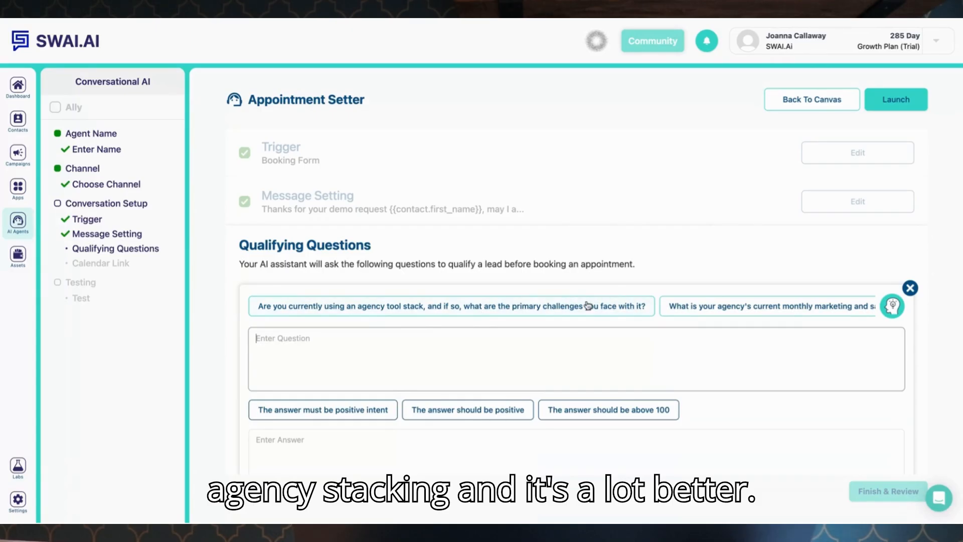
type("Are yo")
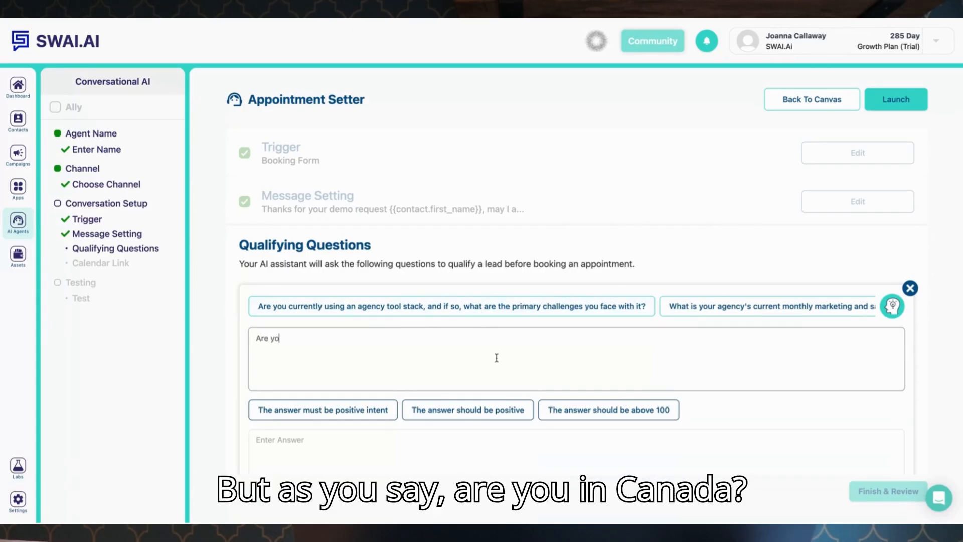
type("u in cana")
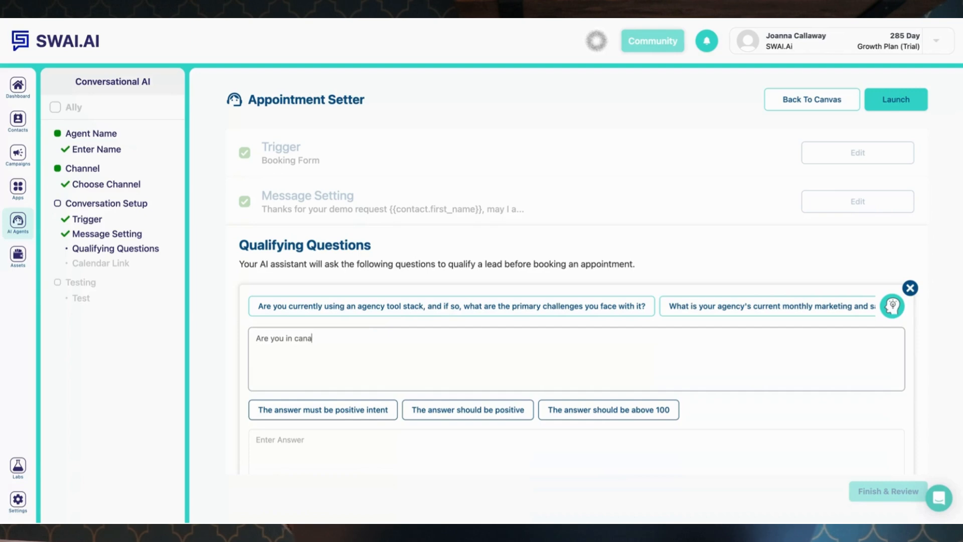
type("da")
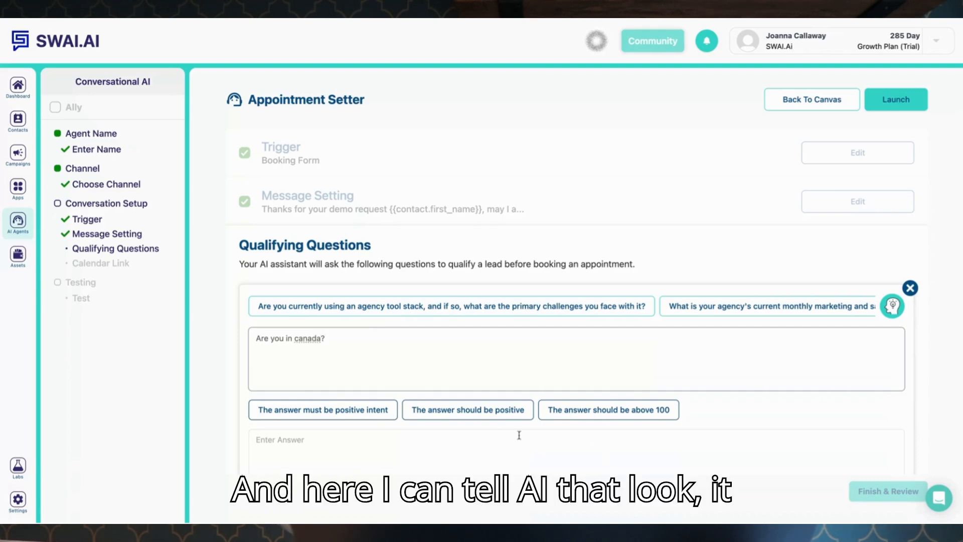
left_click(382, 411)
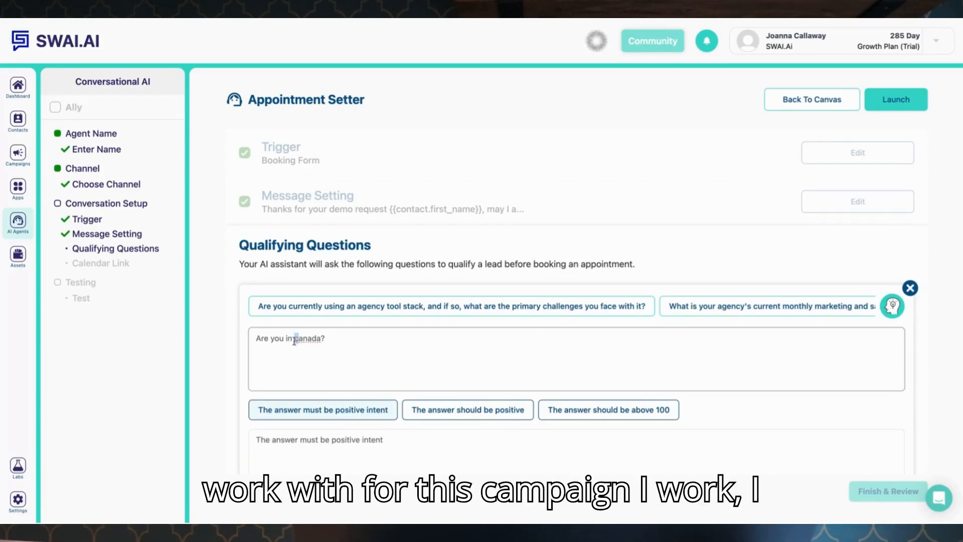
Add a second qualifying question 'Are you a marketing agency?' with the answer 'The answer must be positive intent', and save the questions.
scroll(344, 390, "down", 2)
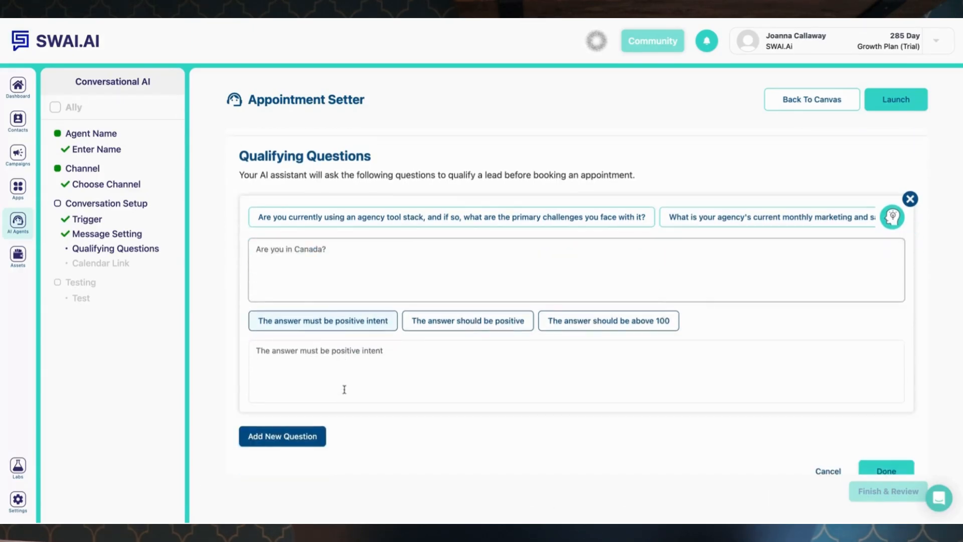
scroll(345, 389, "down", 2)
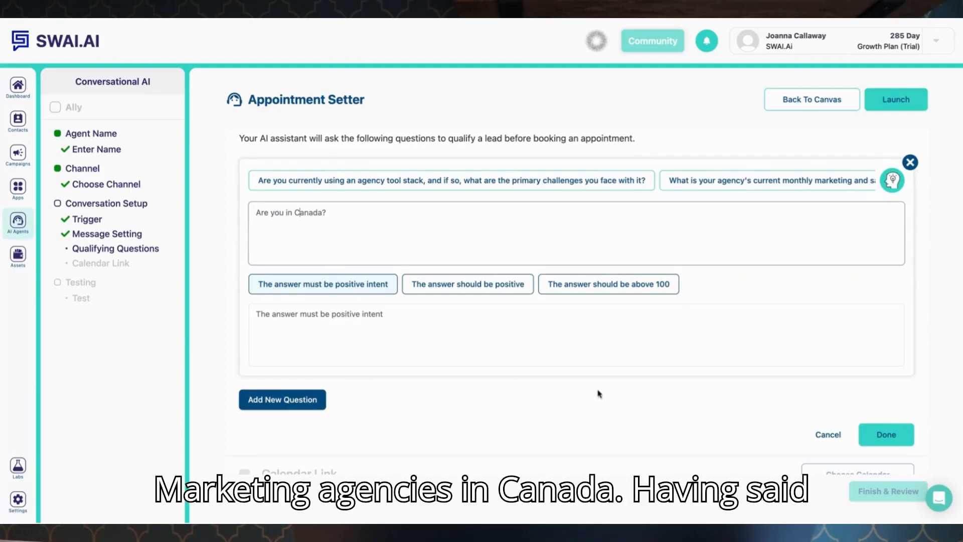
left_click(307, 400)
scroll(334, 435, "down", 1)
scroll(331, 421, "down", 1)
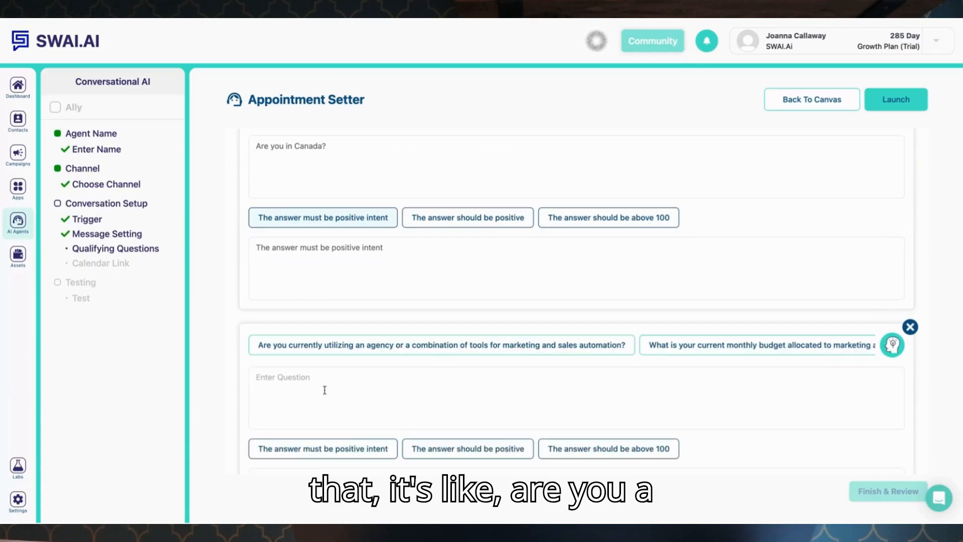
left_click(324, 390)
type("Are you")
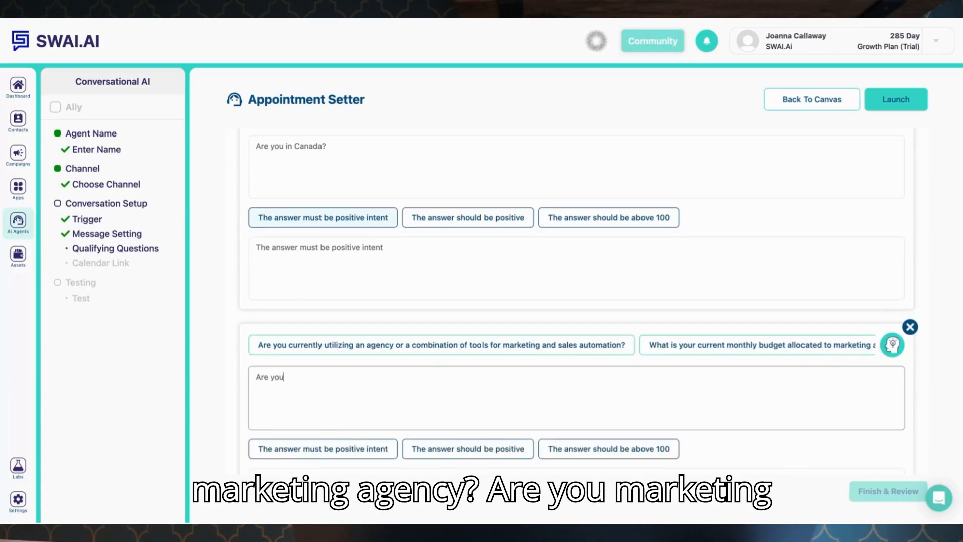
type(" a marketing agency?")
scroll(353, 385, "down", 1)
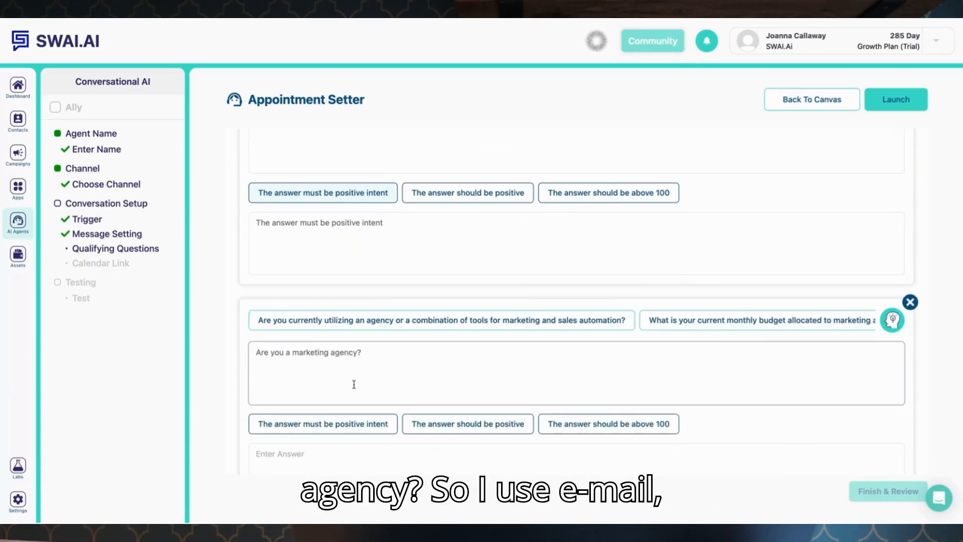
left_click(378, 426)
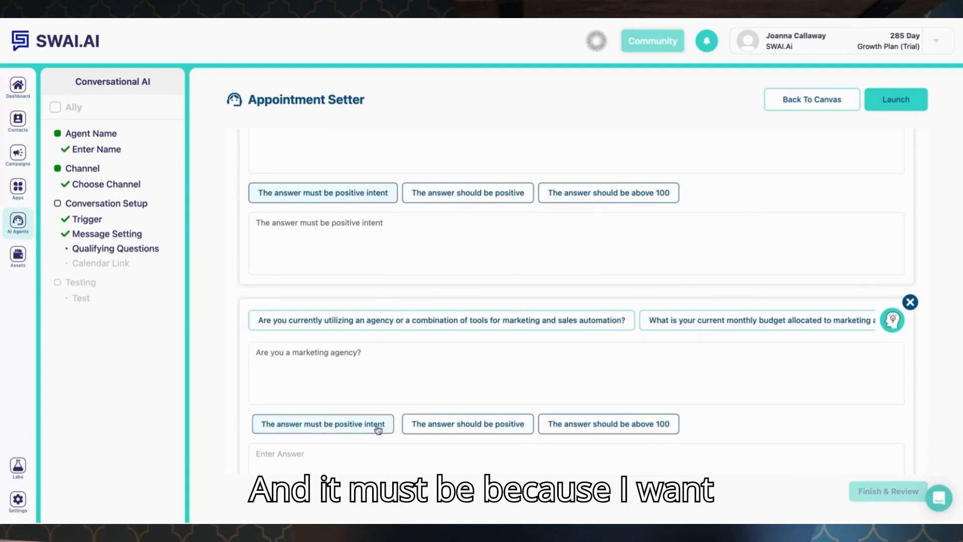
scroll(445, 456, "down", 5)
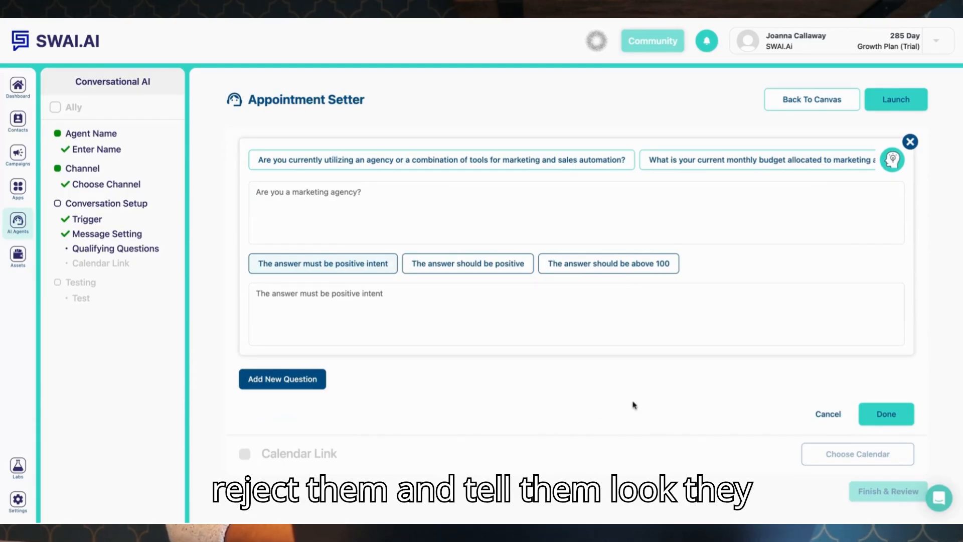
left_click(879, 413)
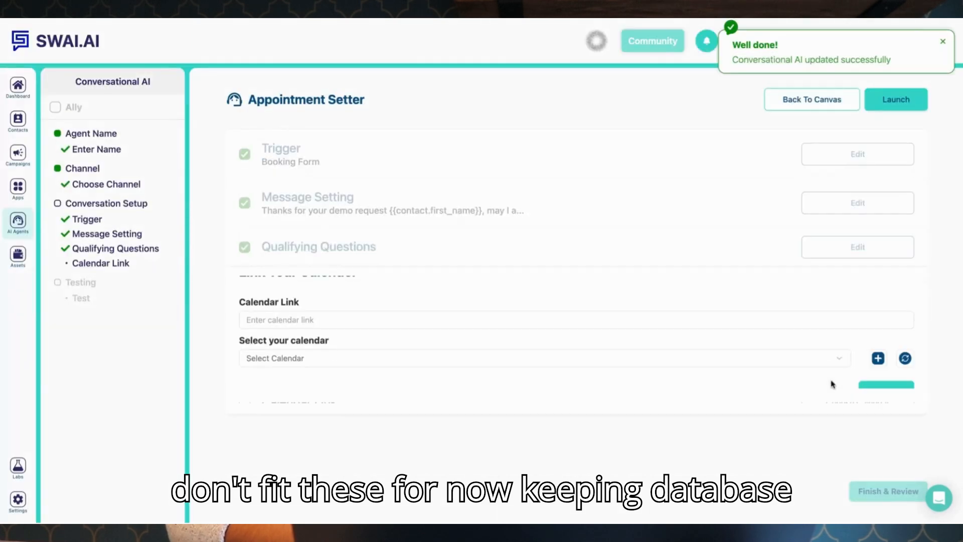
Link the Sales Team Calendar as the assistant's booking calendar.
left_click(848, 333)
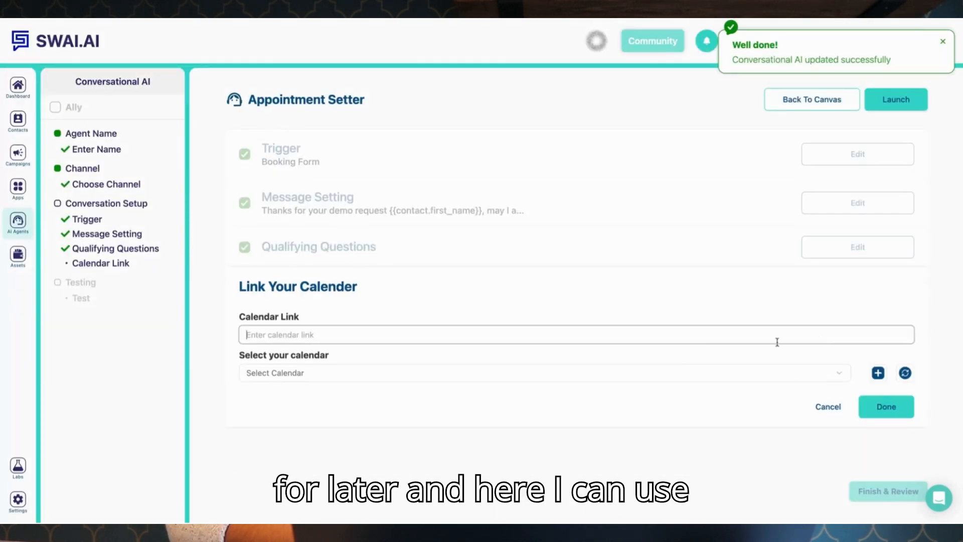
left_click(667, 372)
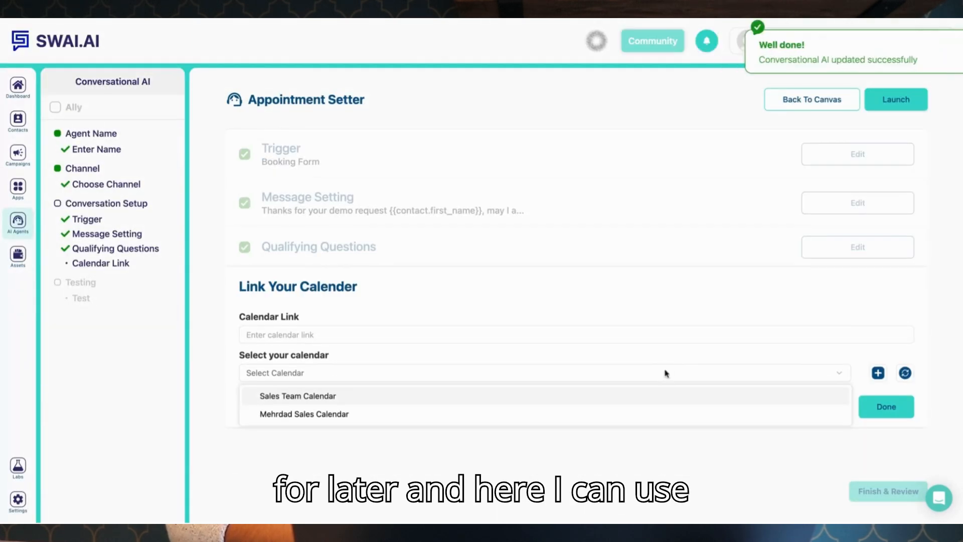
left_click(555, 399)
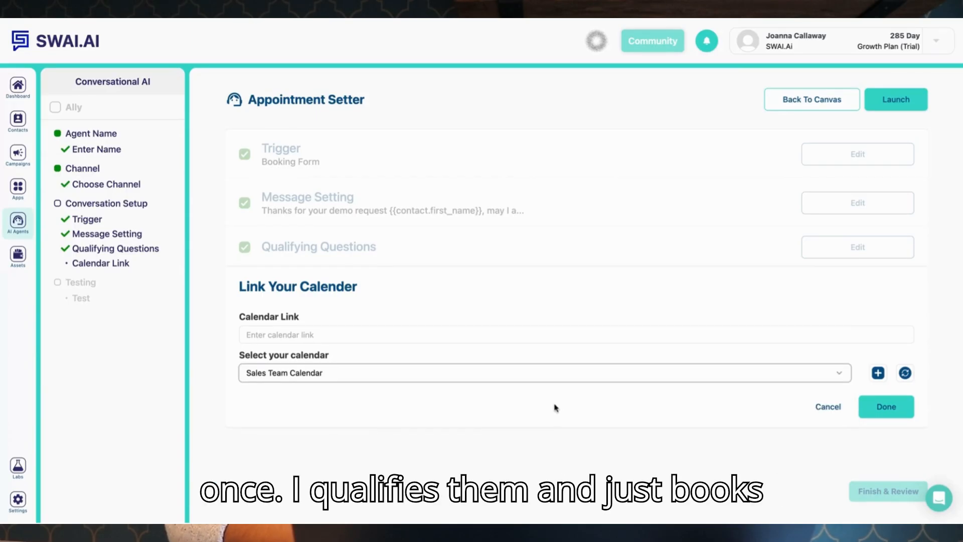
left_click(889, 407)
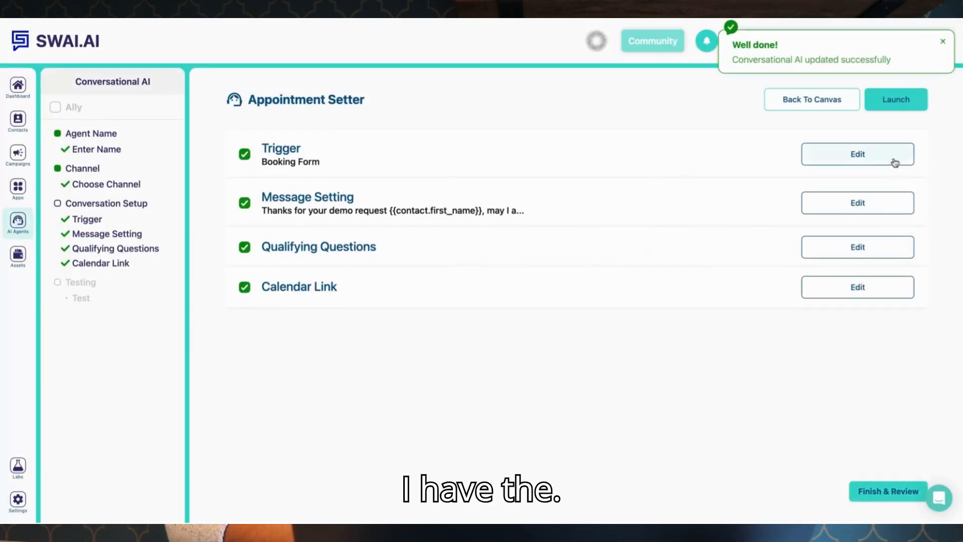
Finish and launch the Ally assistant, then return to the campaign canvas.
left_click(874, 490)
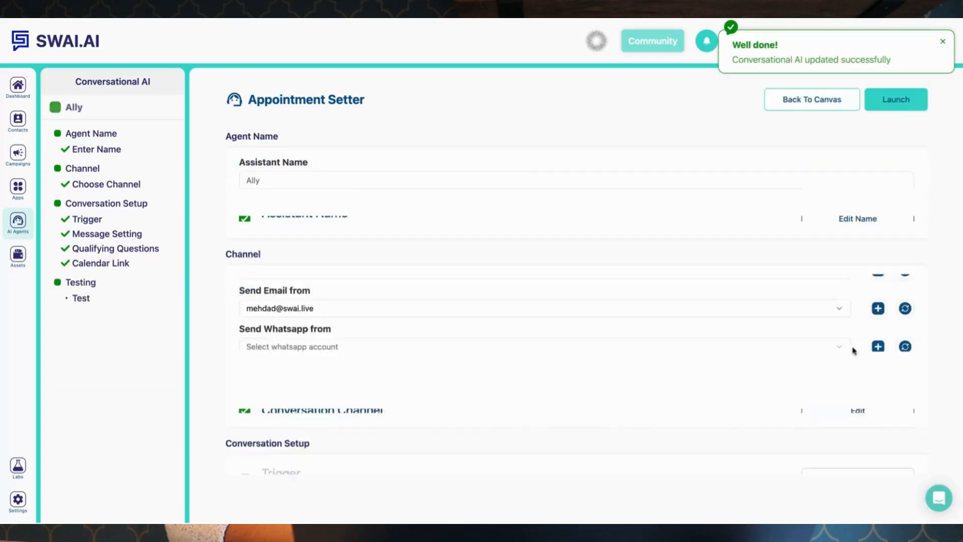
scroll(854, 336, "down", 1)
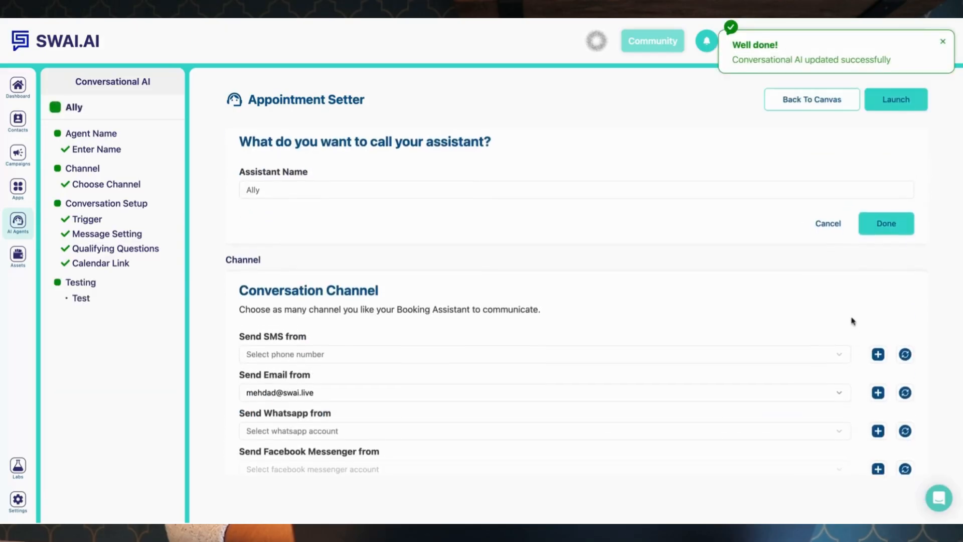
left_click(898, 104)
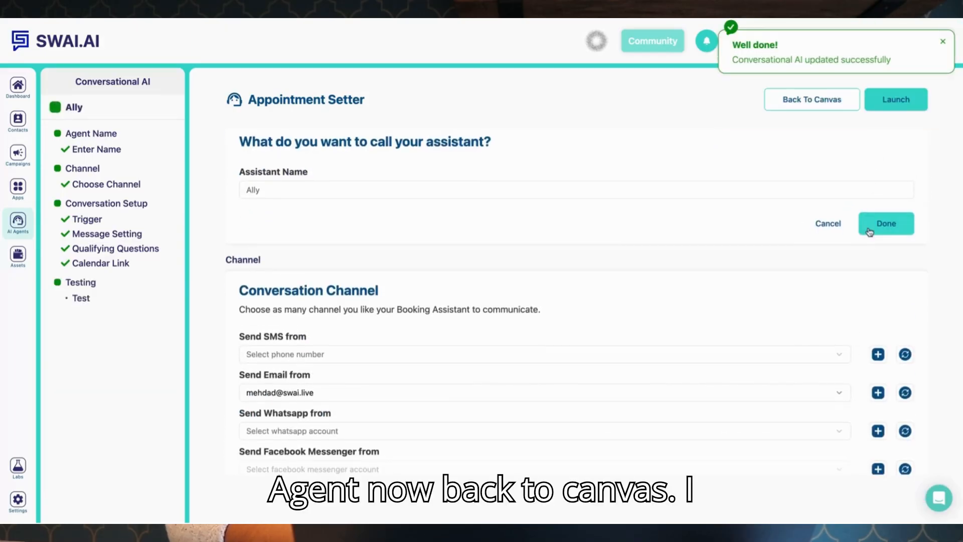
left_click(817, 104)
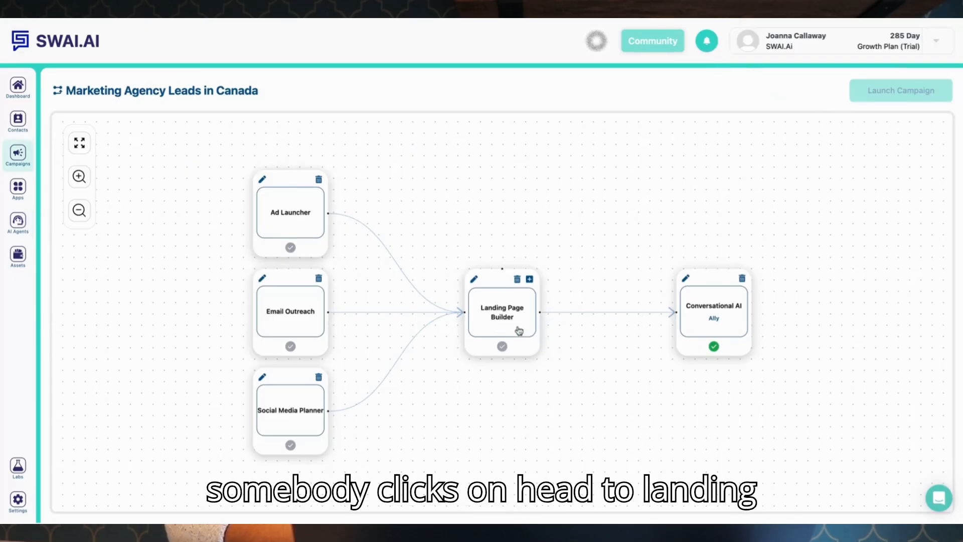
Open the landing page and link its 'Unlock AI Automation Now' button to the Ally agent form.
left_click(475, 279)
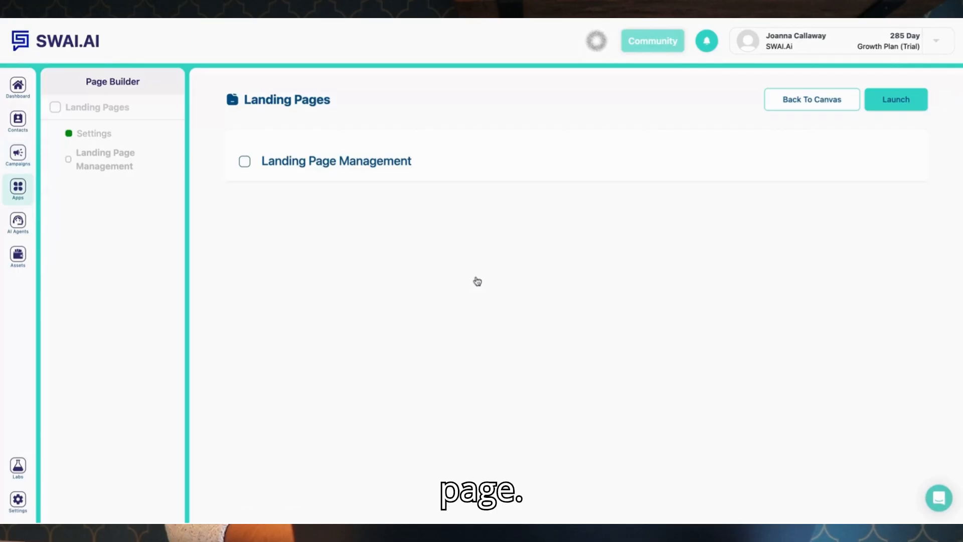
left_click(332, 279)
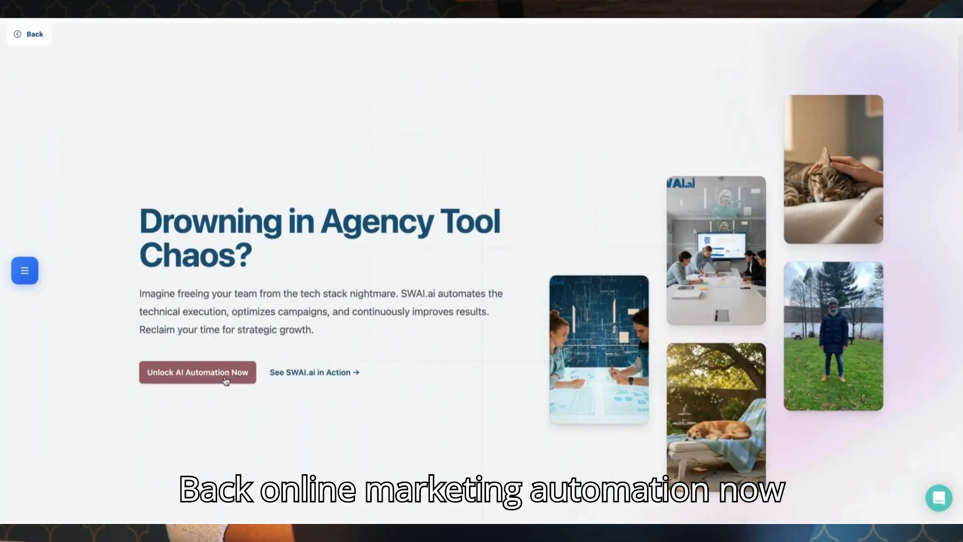
left_click(227, 380)
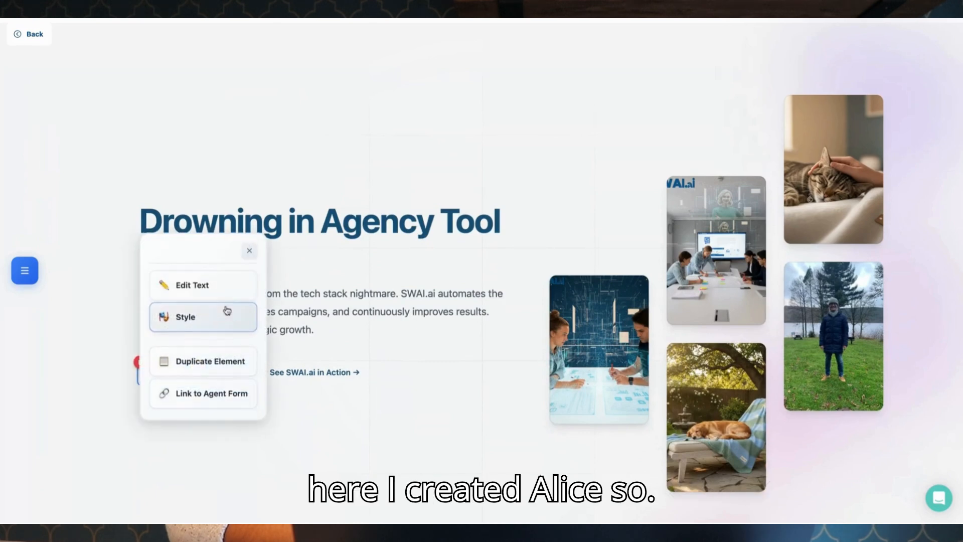
left_click(218, 398)
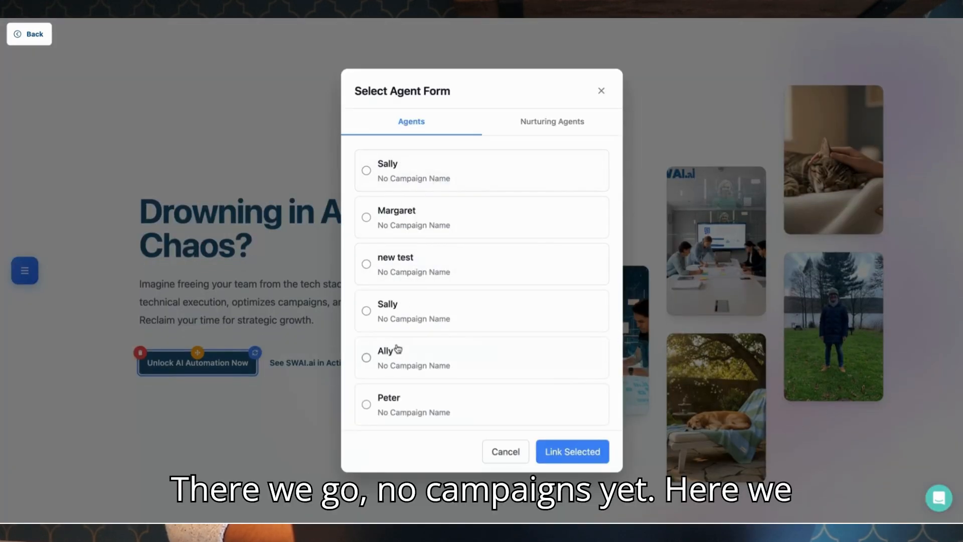
scroll(394, 351, "down", 2)
left_click(394, 407)
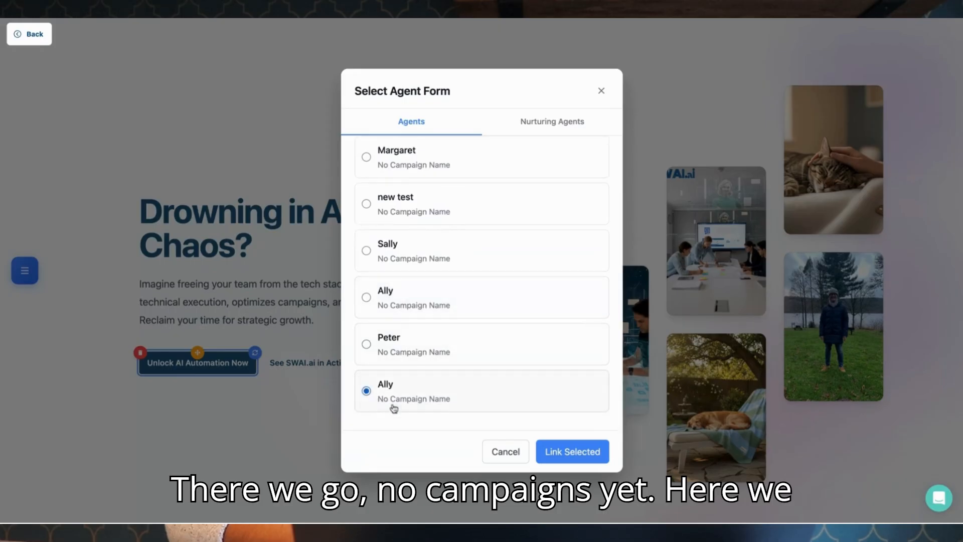
left_click(559, 451)
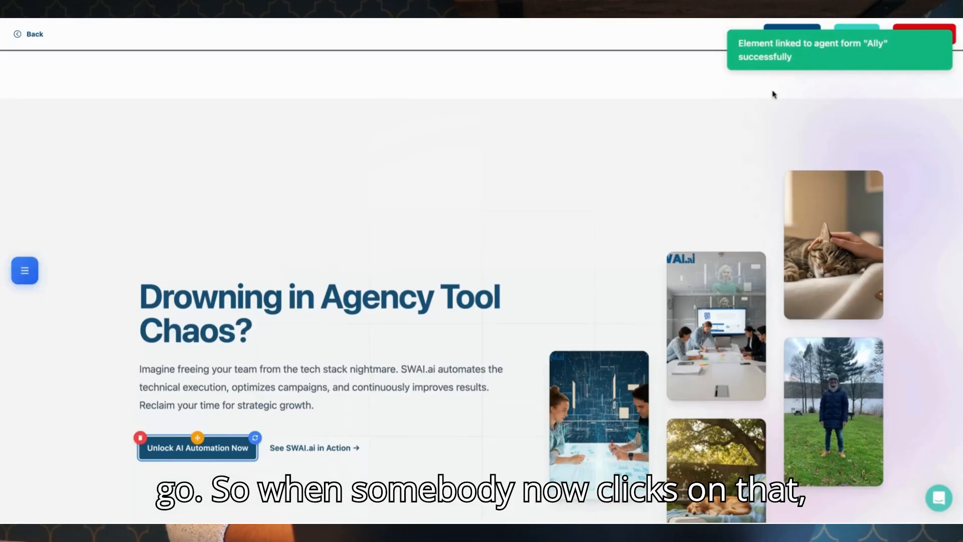
left_click(855, 31)
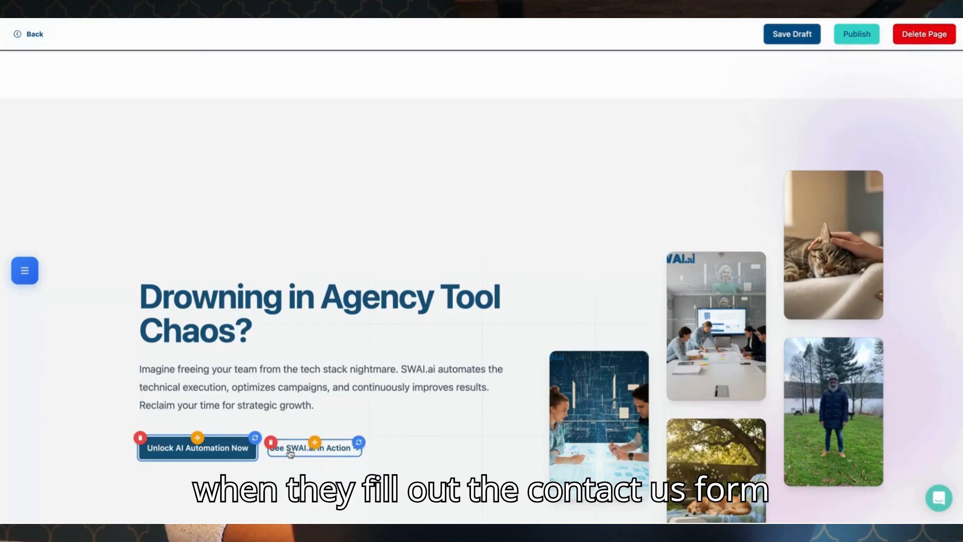
left_click(294, 464)
scroll(294, 465, "down", 2)
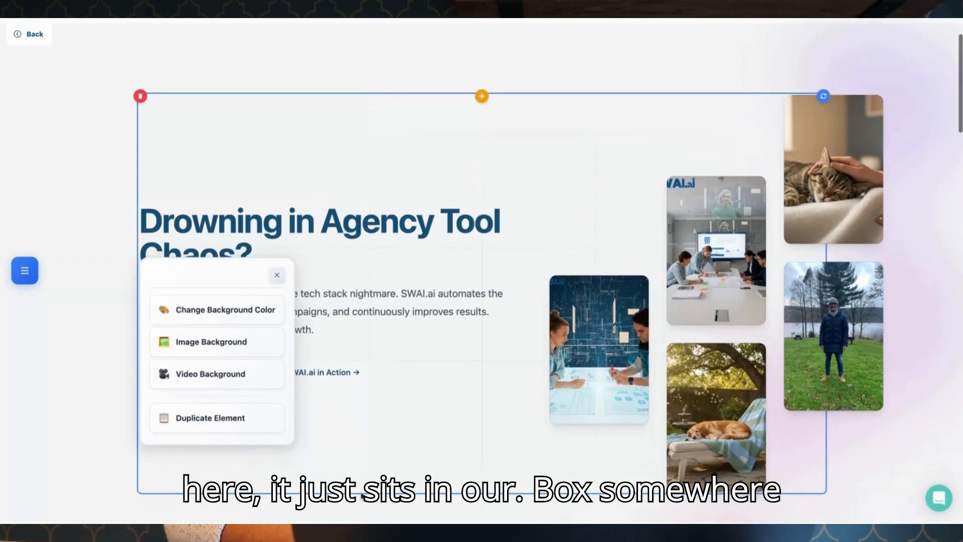
left_click(357, 513)
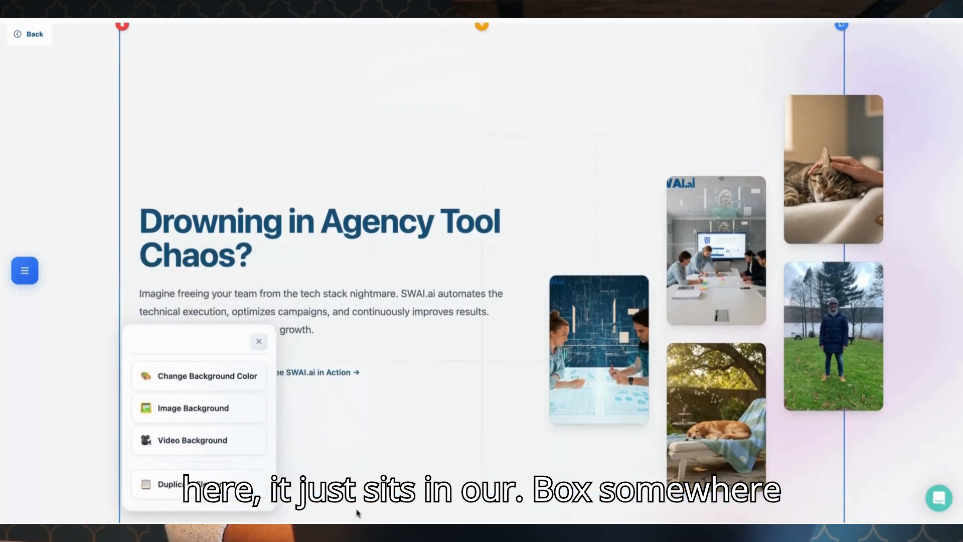
left_click(92, 394)
left_click(94, 392)
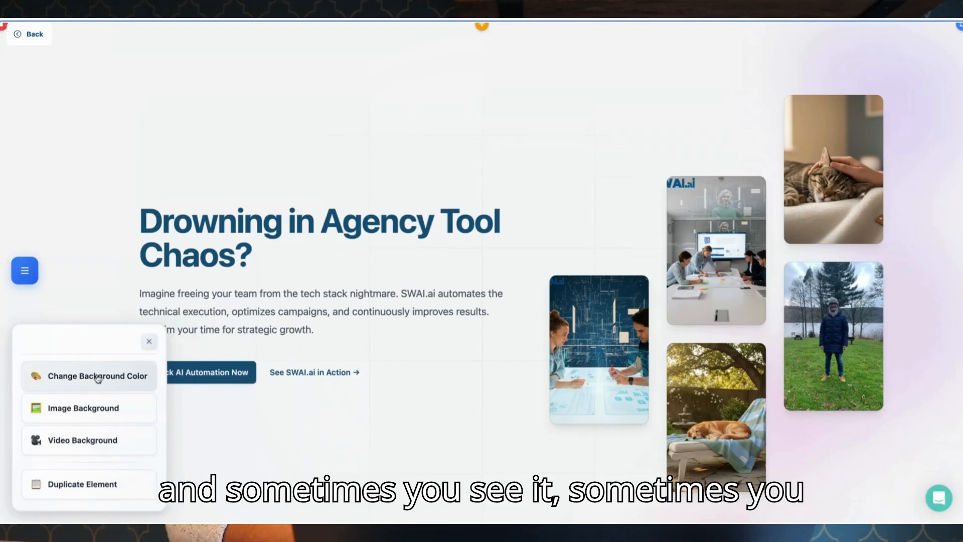
scroll(125, 221, "up", 2)
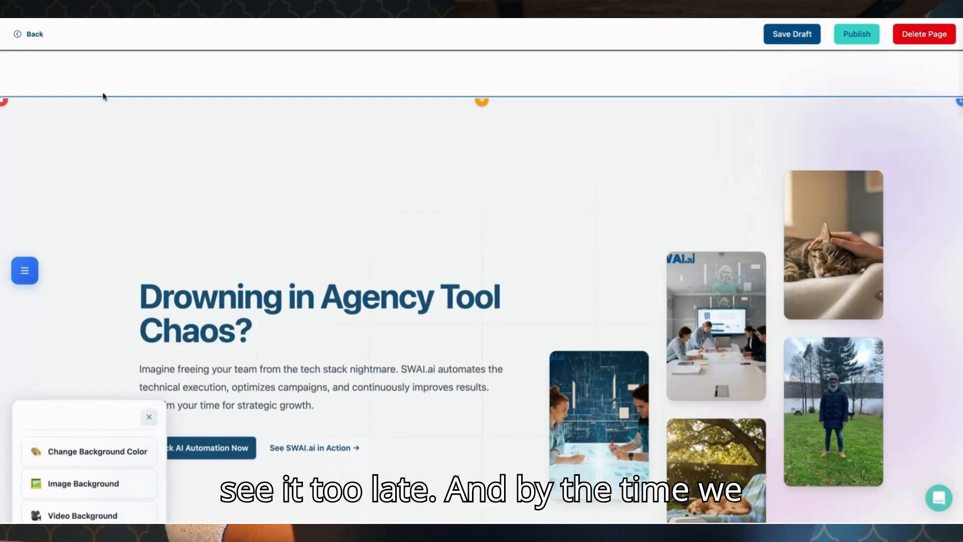
Exit the page editor and return to the campaign canvas.
left_click(49, 41)
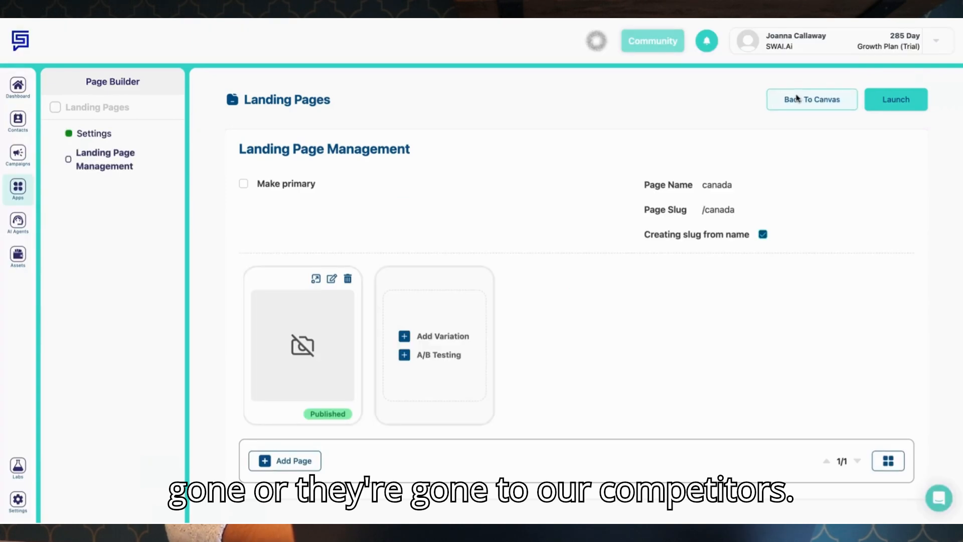
left_click(788, 100)
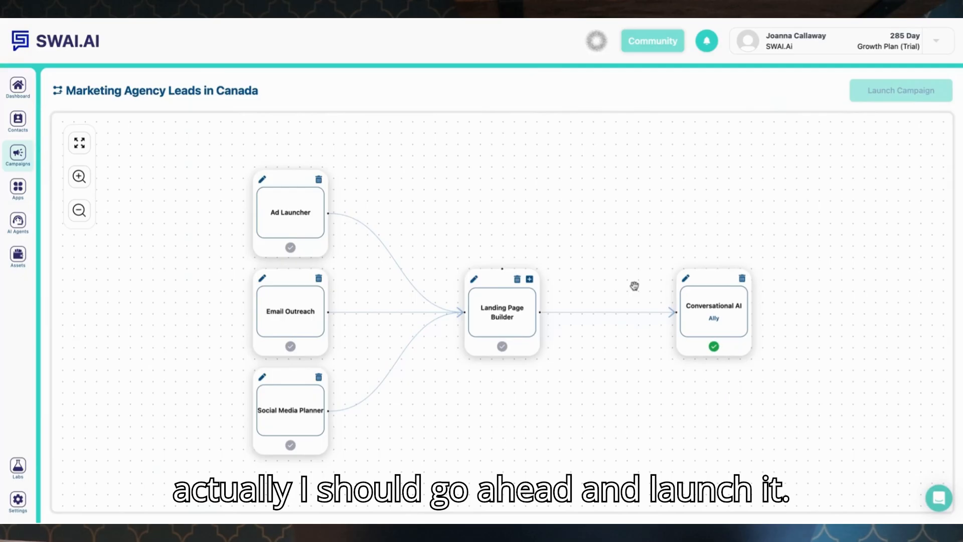
Open the Landing Page Builder step, launch the landing page, and return to the campaign canvas.
left_click(474, 281)
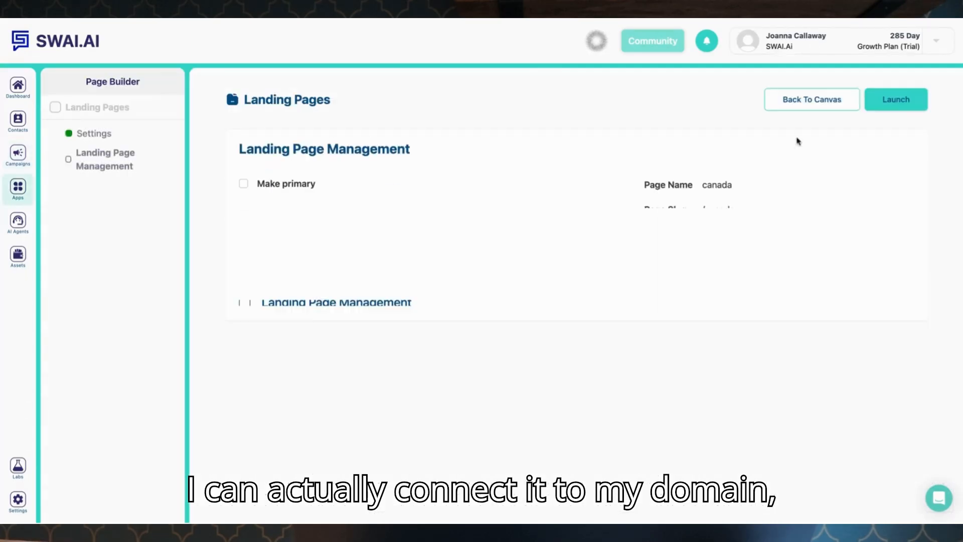
left_click(898, 99)
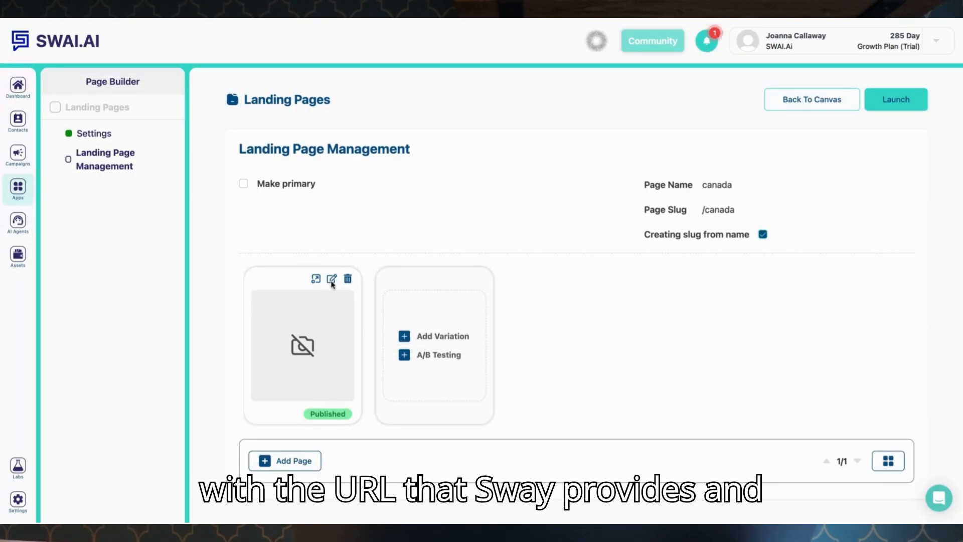
left_click(835, 106)
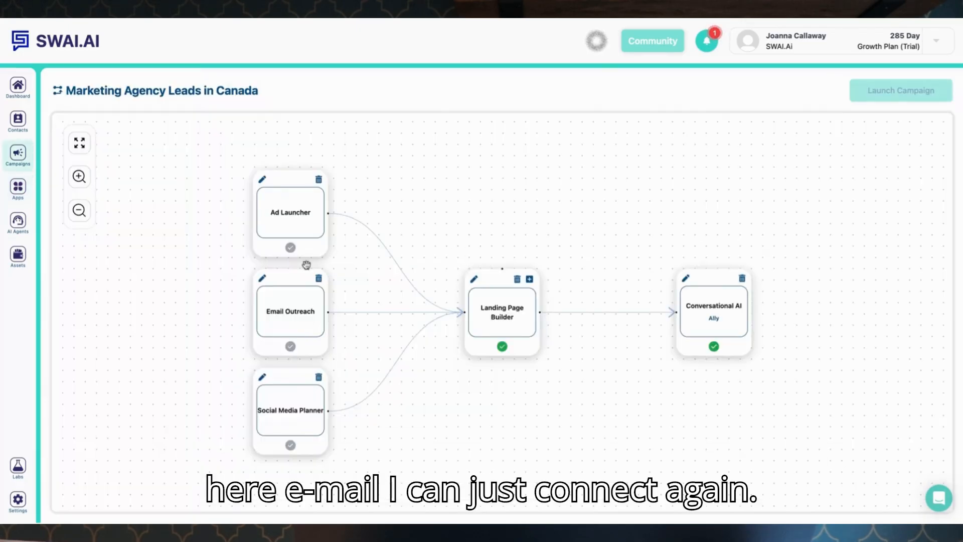
Open the Email Outreach step and fill in the sender's from email address and from name.
left_click(263, 279)
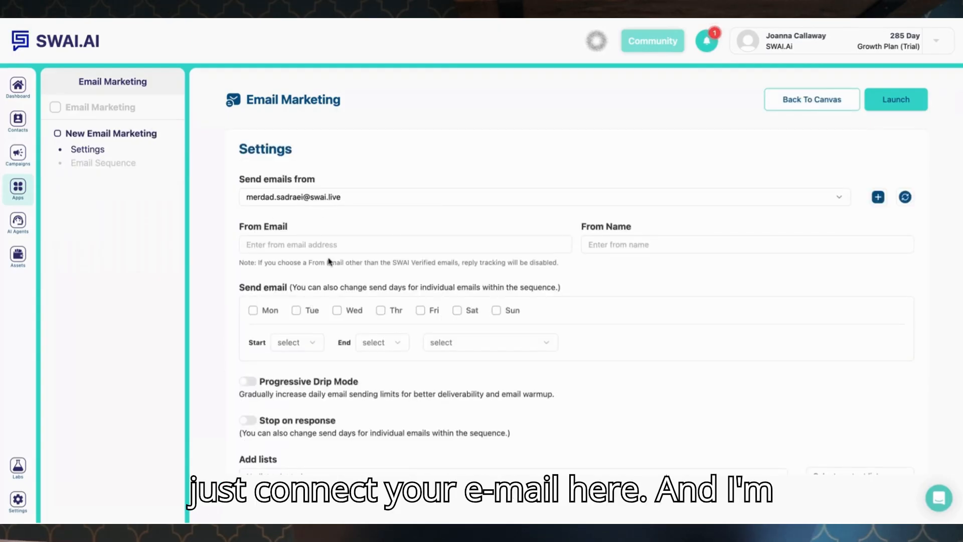
scroll(326, 241, "down", 1)
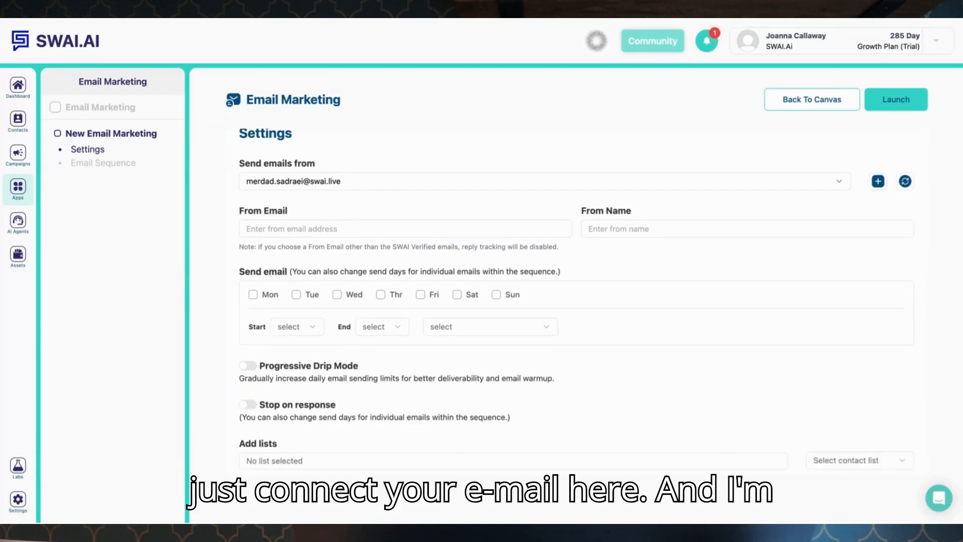
left_click(325, 221)
left_click(338, 230)
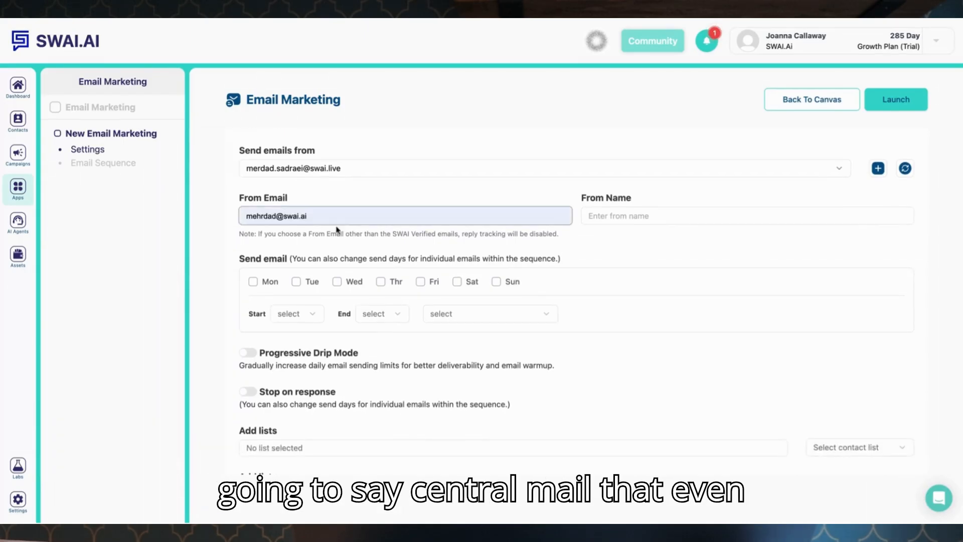
left_click(613, 216)
type("Me")
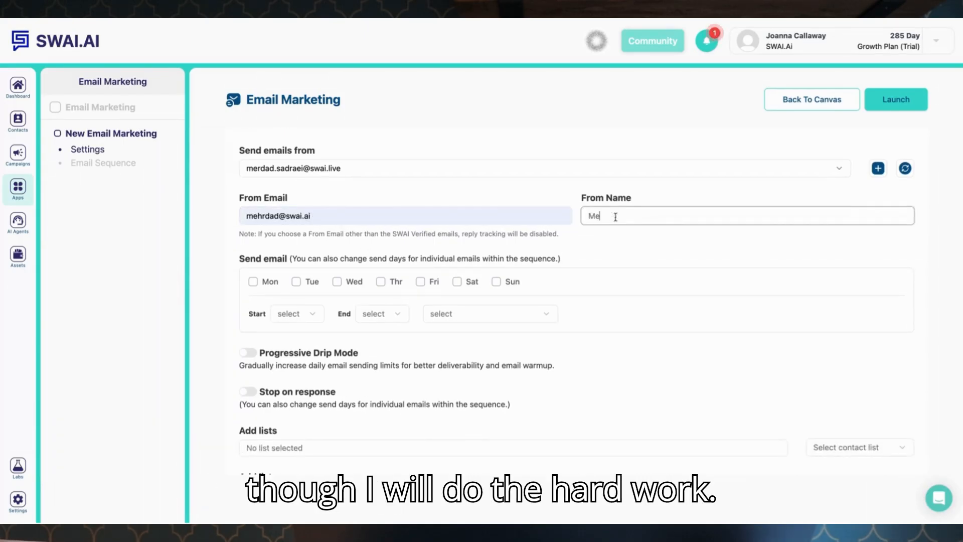
type("hrdad")
Schedule emails Monday to Thursday from 10:00 to 14:00 in the GMT 00:00 Western Europe time zone.
left_click(254, 282)
left_click(296, 282)
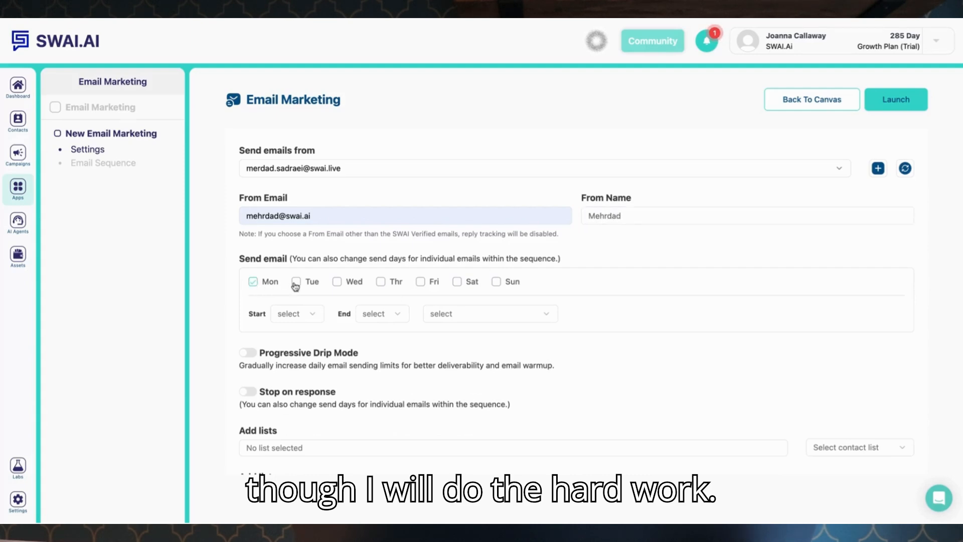
left_click(382, 282)
left_click(315, 315)
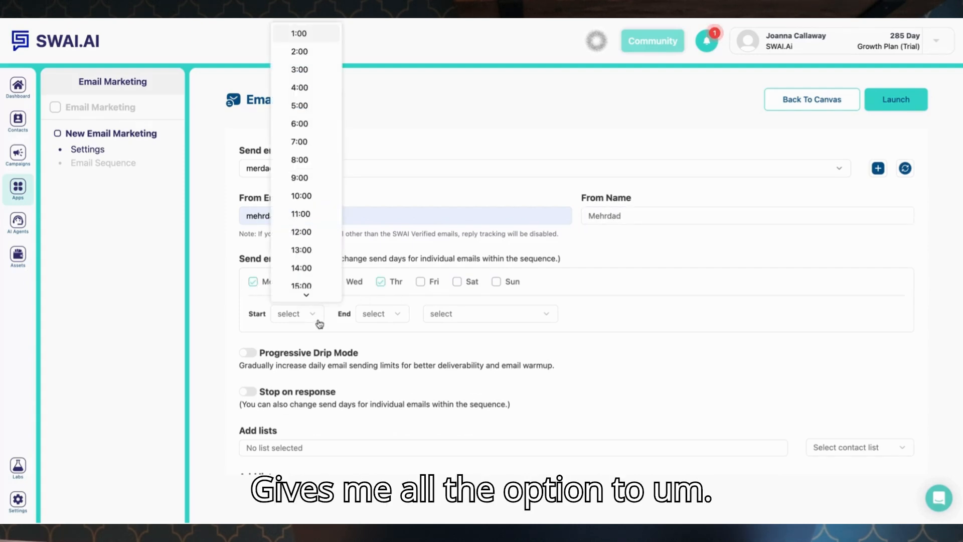
left_click(307, 195)
left_click(378, 315)
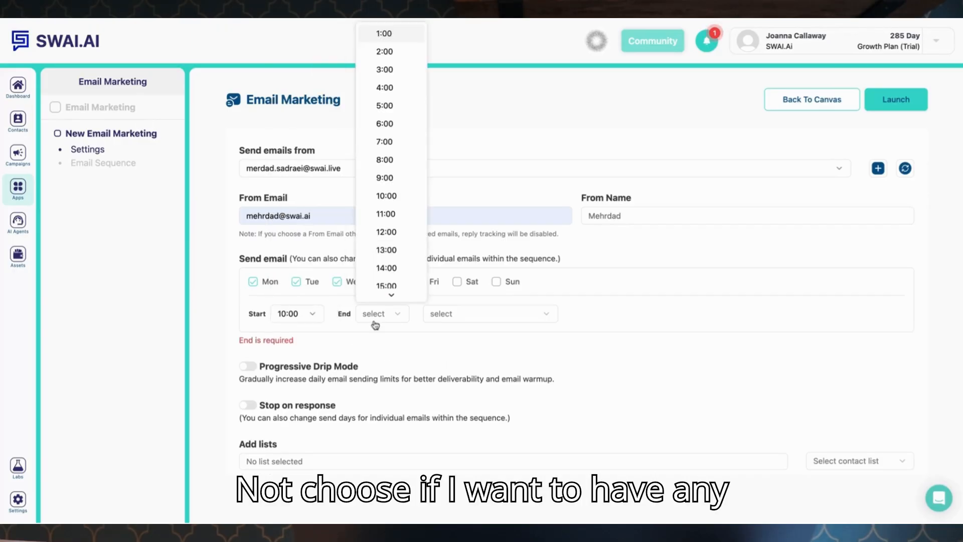
left_click(392, 266)
left_click(457, 310)
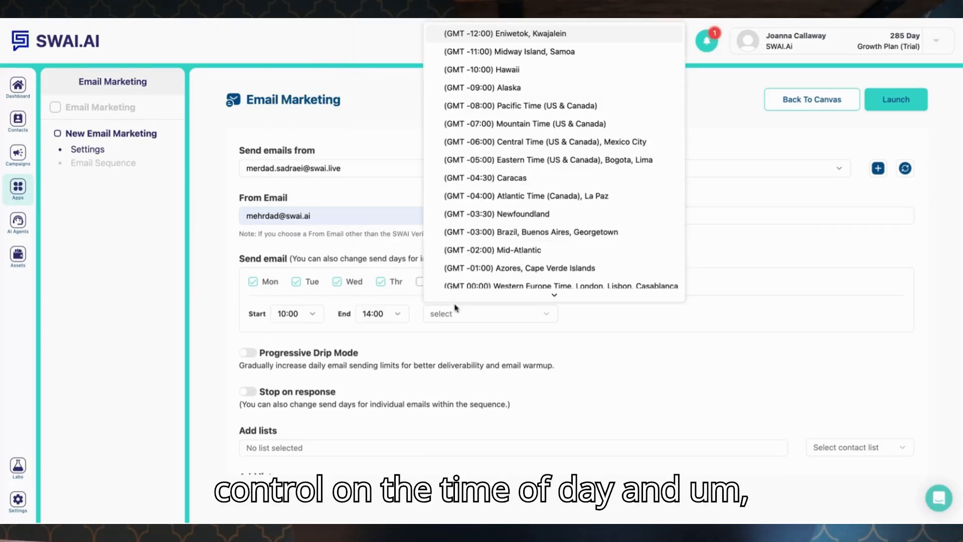
scroll(472, 216, "down", 3)
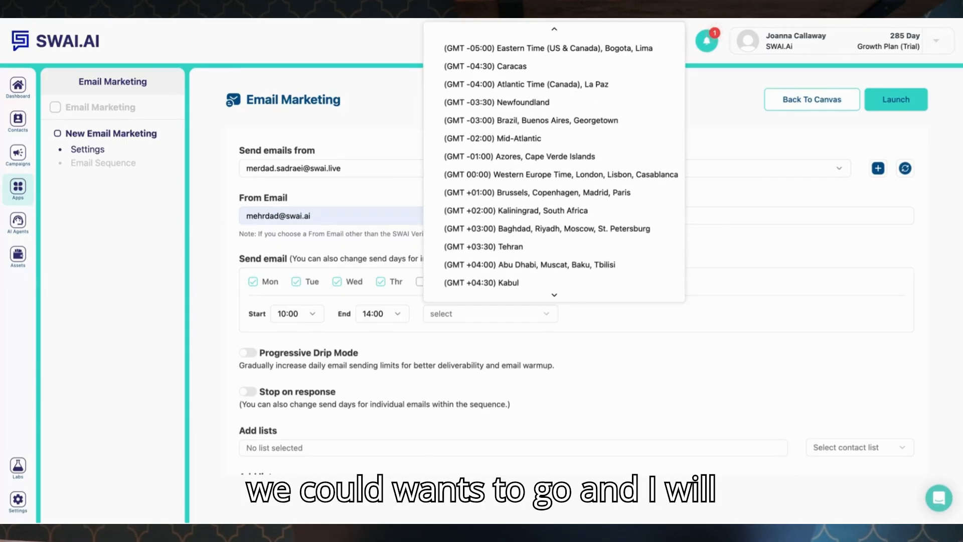
left_click(503, 175)
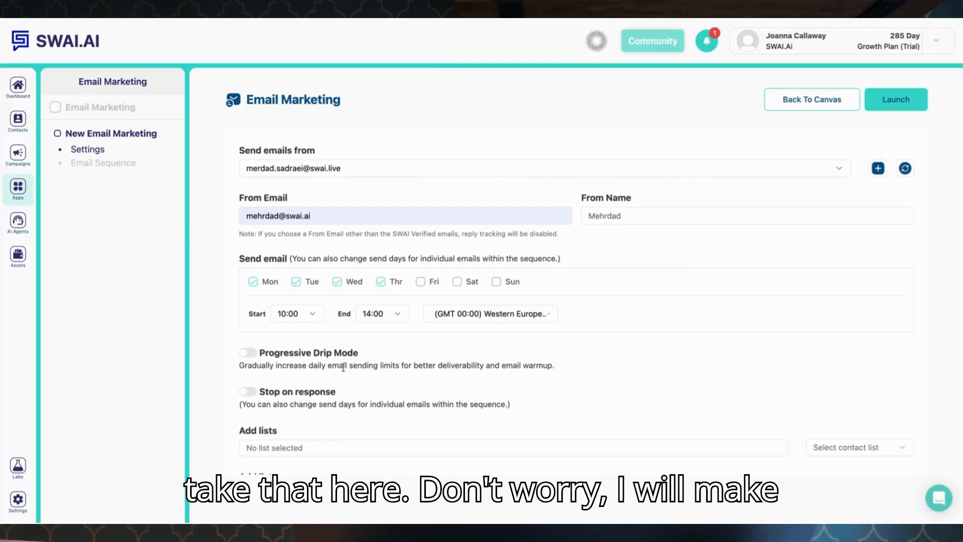
Enable Progressive Drip Mode with a starting daily limit of 20, daily increase of 5 and maximum daily limit of 500.
scroll(343, 368, "down", 2)
left_click(248, 256)
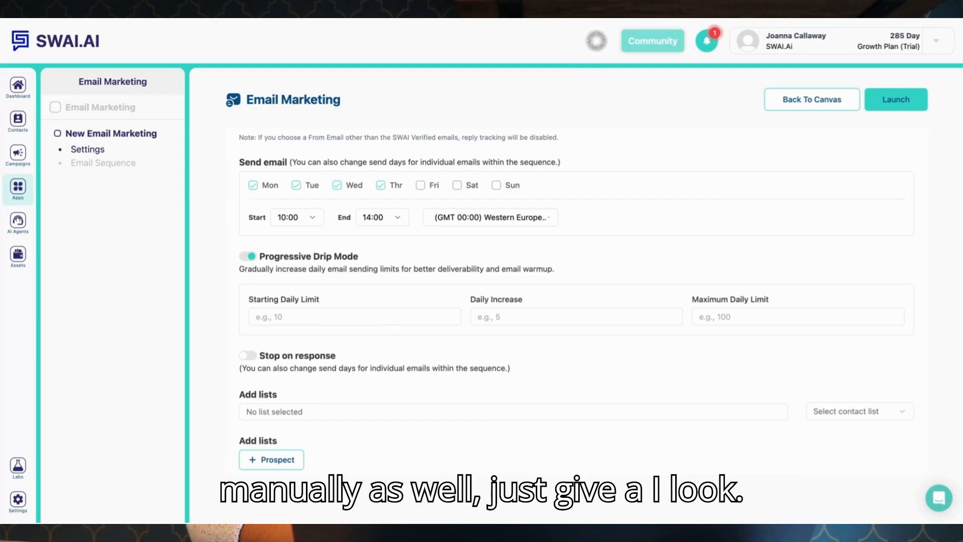
left_click(279, 316)
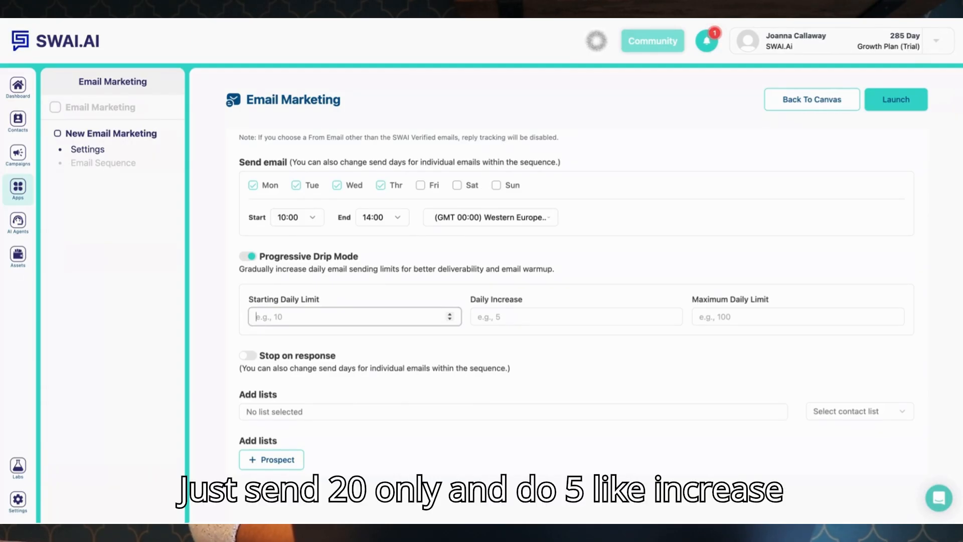
type("20")
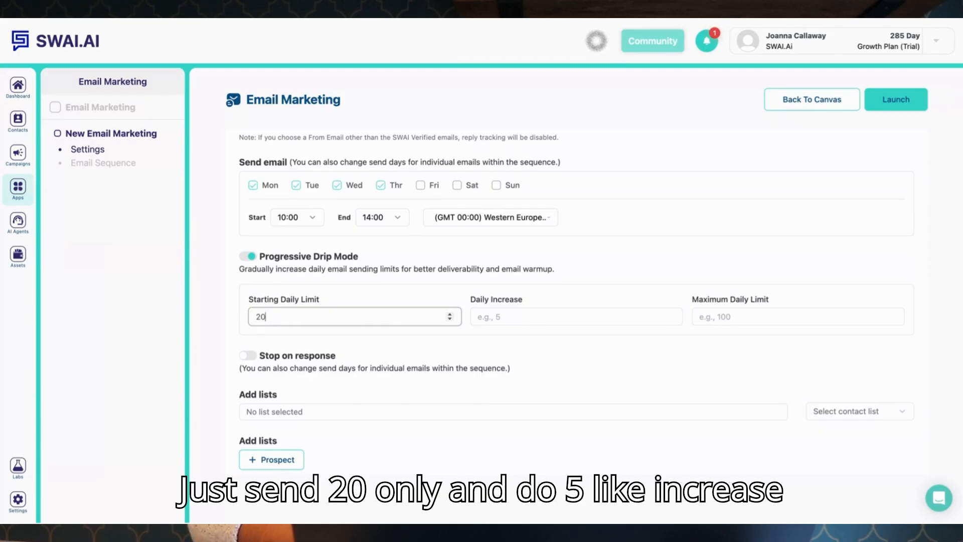
left_click(492, 319)
type("2")
key("BackSpace")
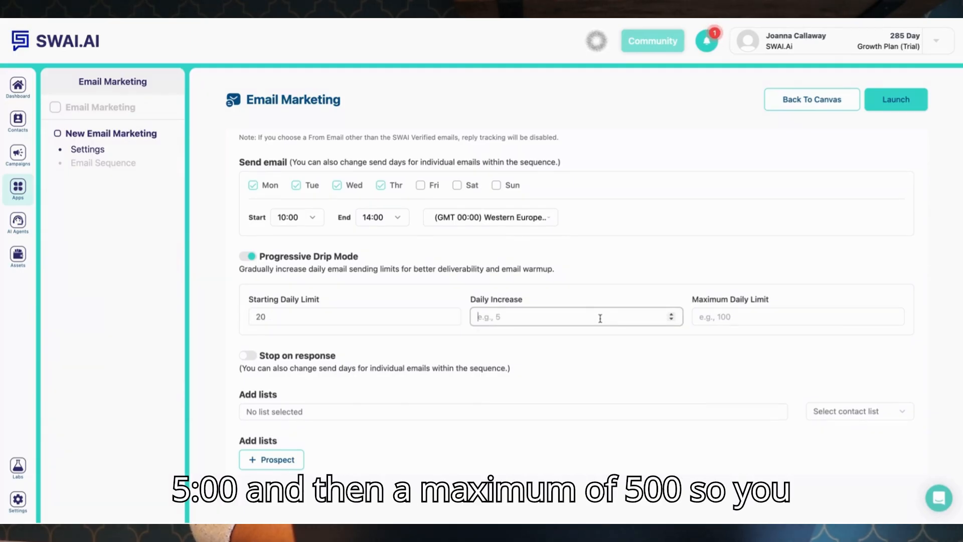
type("5")
left_click(727, 313)
type("5000")
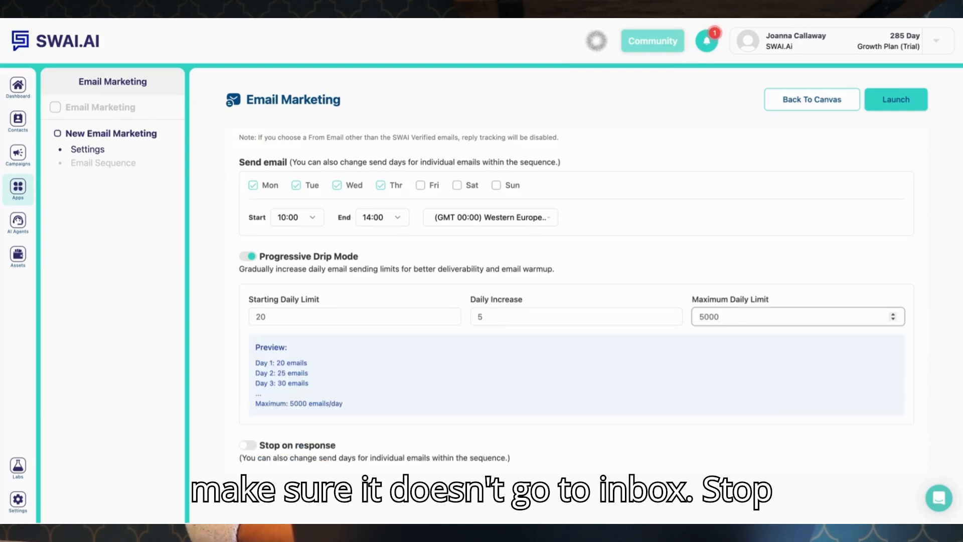
key("BackSpace")
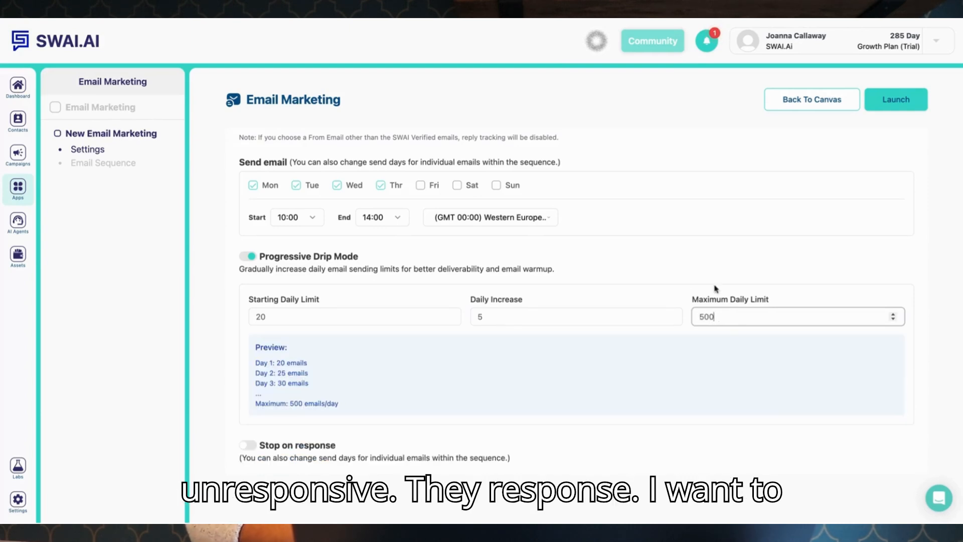
Turn on Stop on response for the email sequence.
left_click(691, 295)
scroll(651, 300, "down", 3)
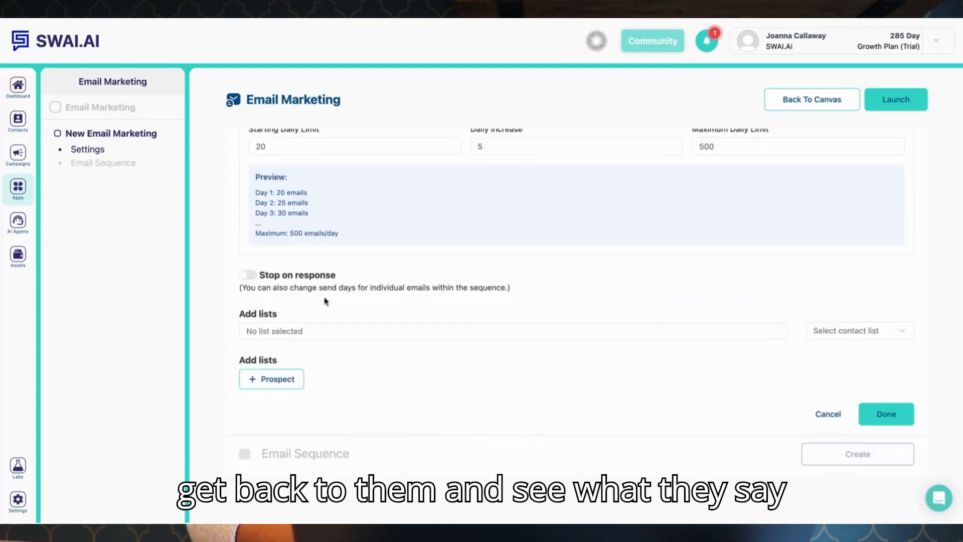
left_click(248, 275)
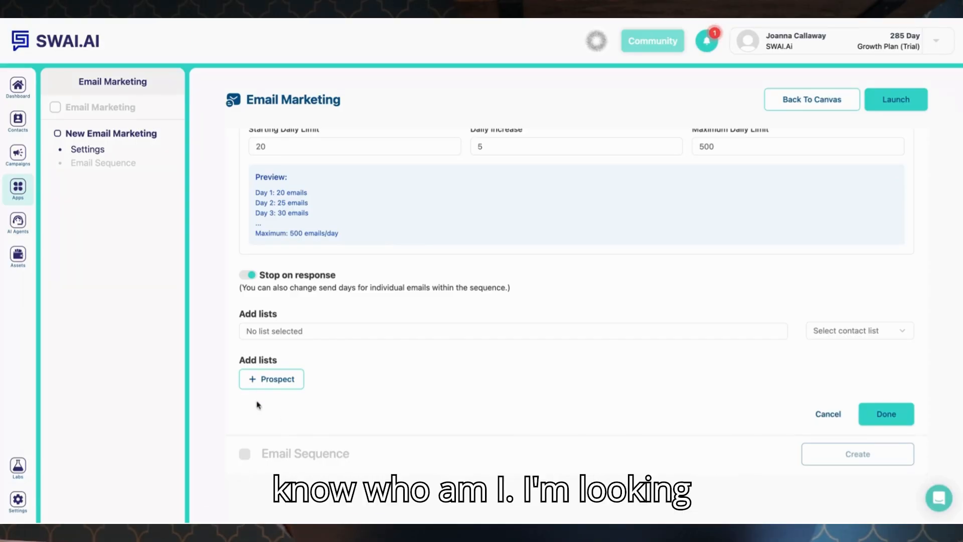
Start a new prospect list named '10 agency canada' with 10 prospects.
left_click(264, 383)
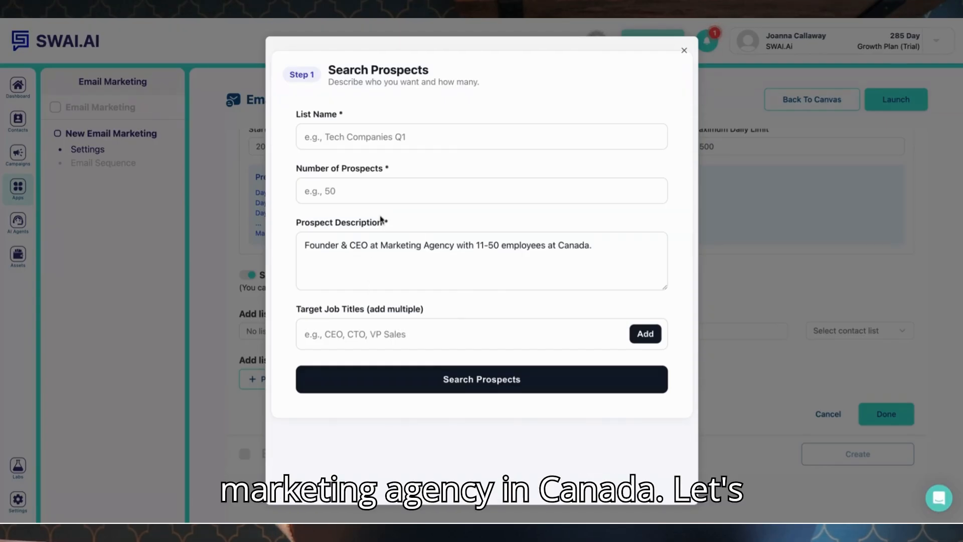
left_click(371, 193)
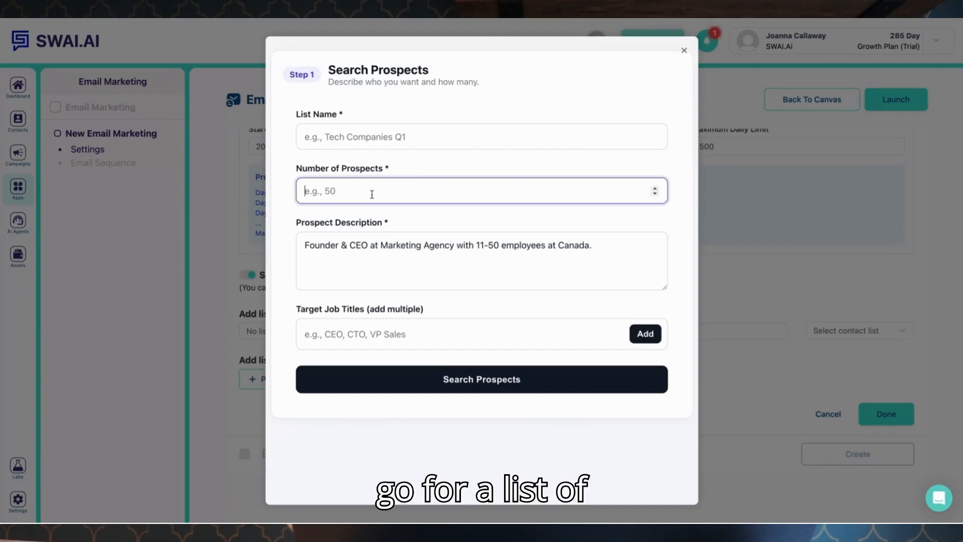
type("50")
key("BackSpace")
type("0")
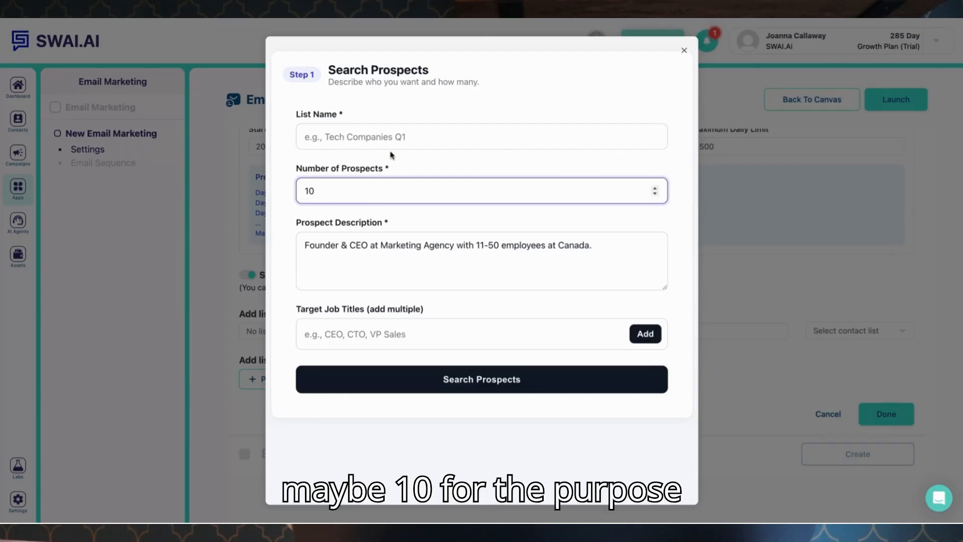
left_click(388, 129)
type("10 ")
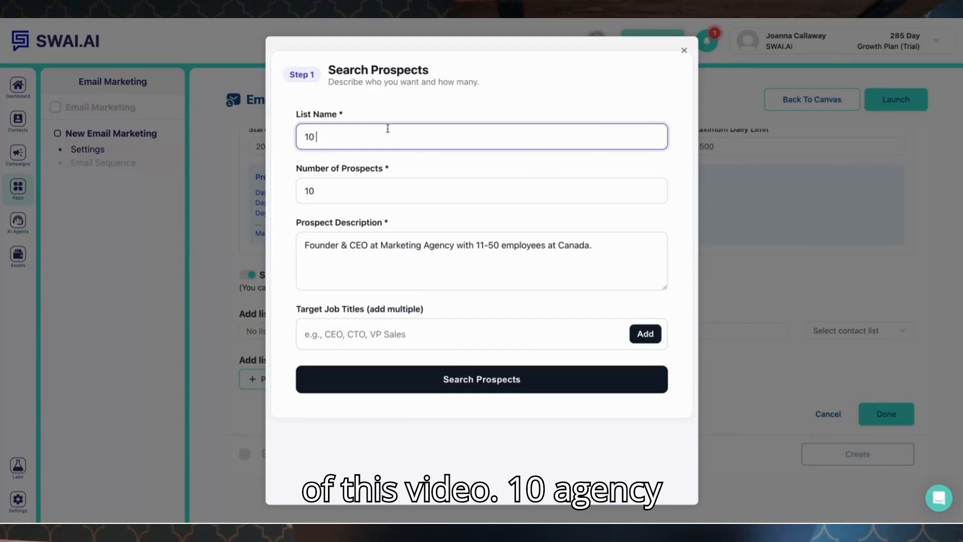
type("agency canada")
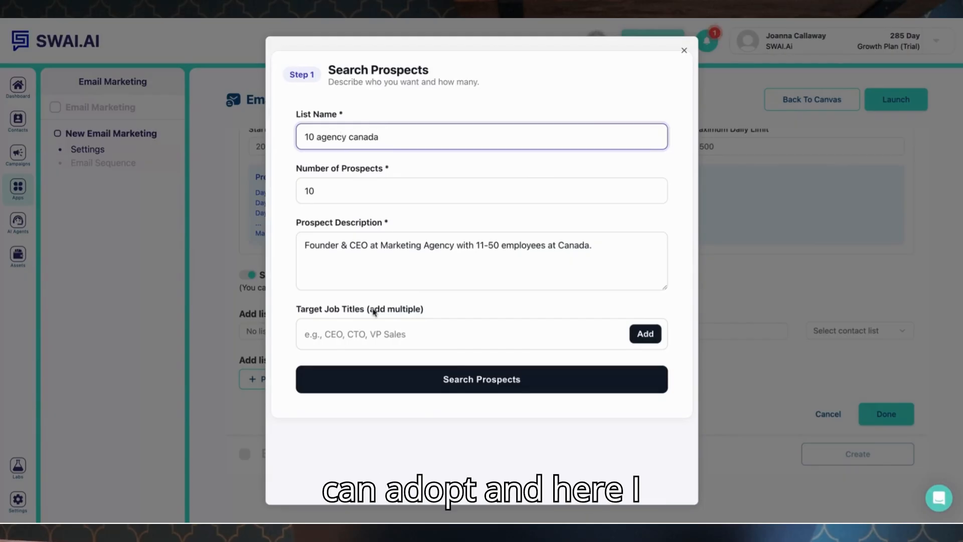
Add target job titles owner, founder and CEO, then search for prospects.
left_click(374, 334)
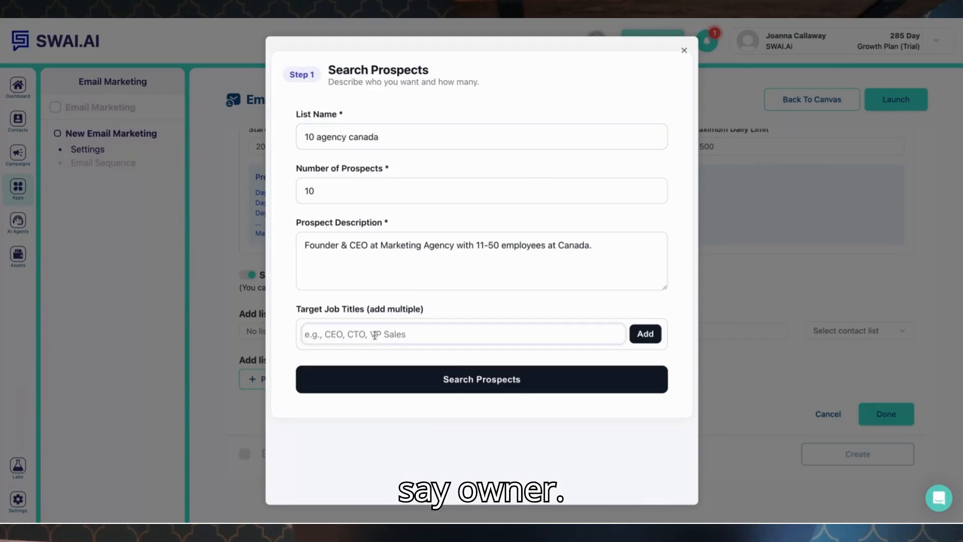
type("owner")
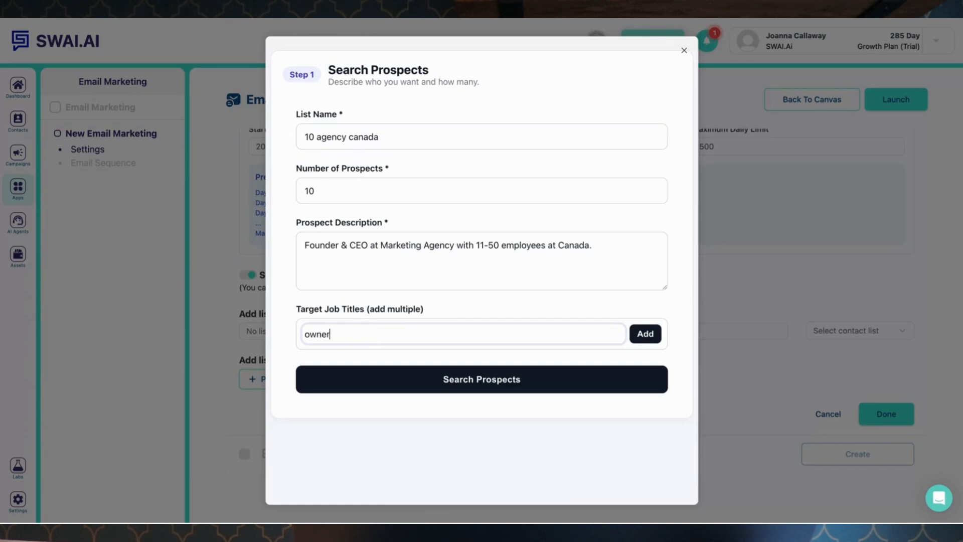
key("Return")
type("fou")
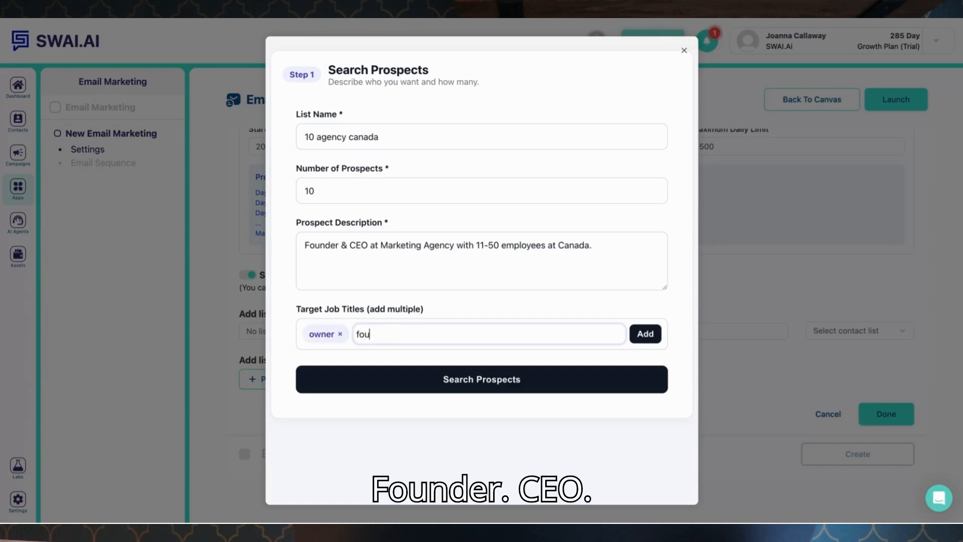
type("nder")
key("Return")
type("CEO")
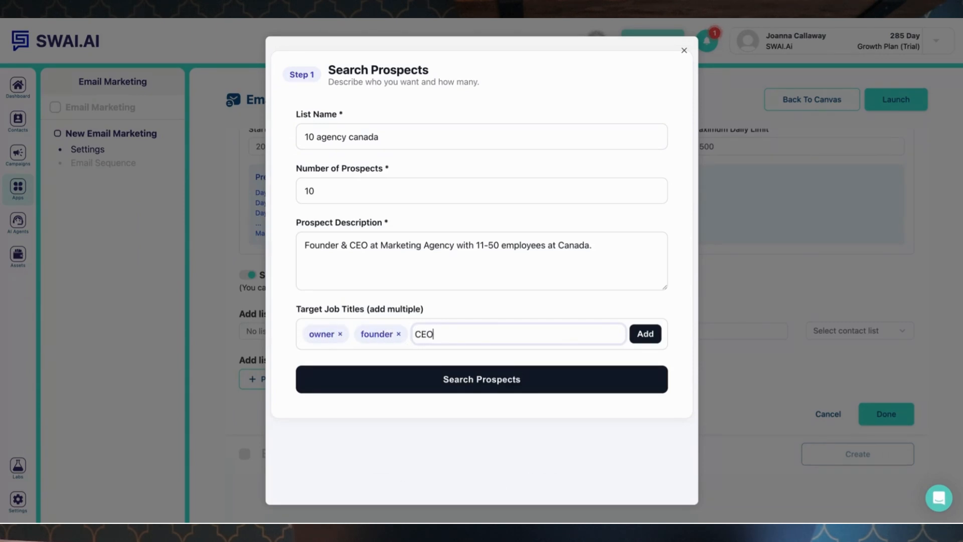
left_click(647, 334)
left_click(560, 390)
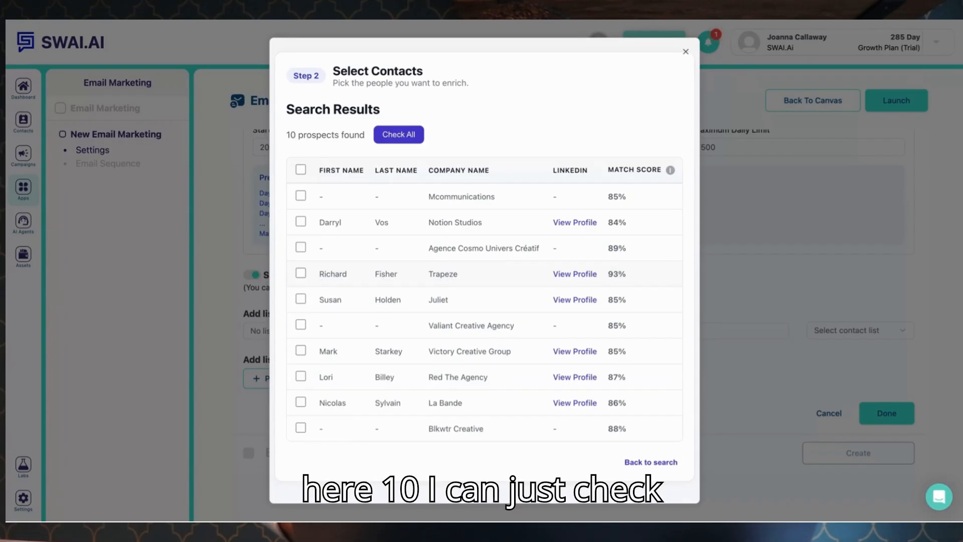
scroll(485, 277, "down", 1)
scroll(485, 277, "up", 1)
scroll(485, 277, "down", 1)
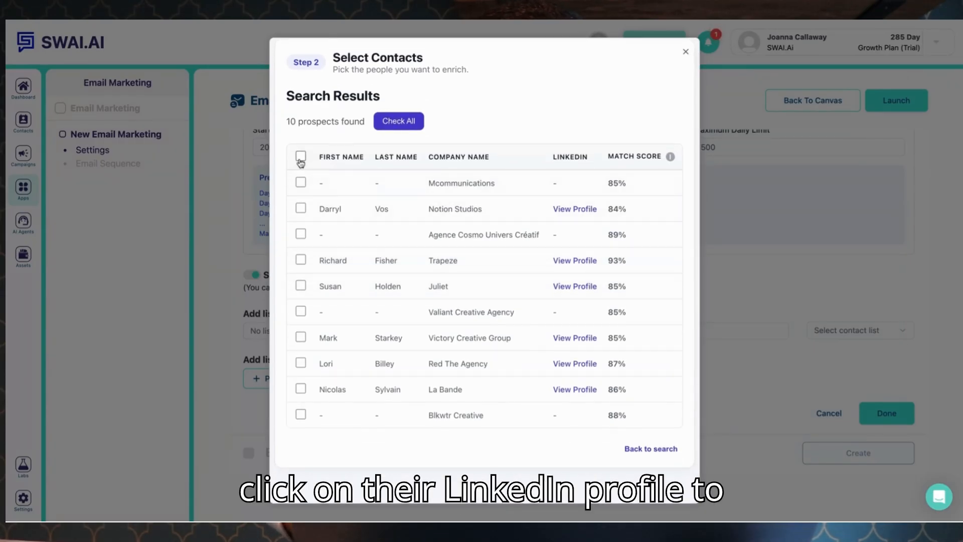
left_click(587, 209)
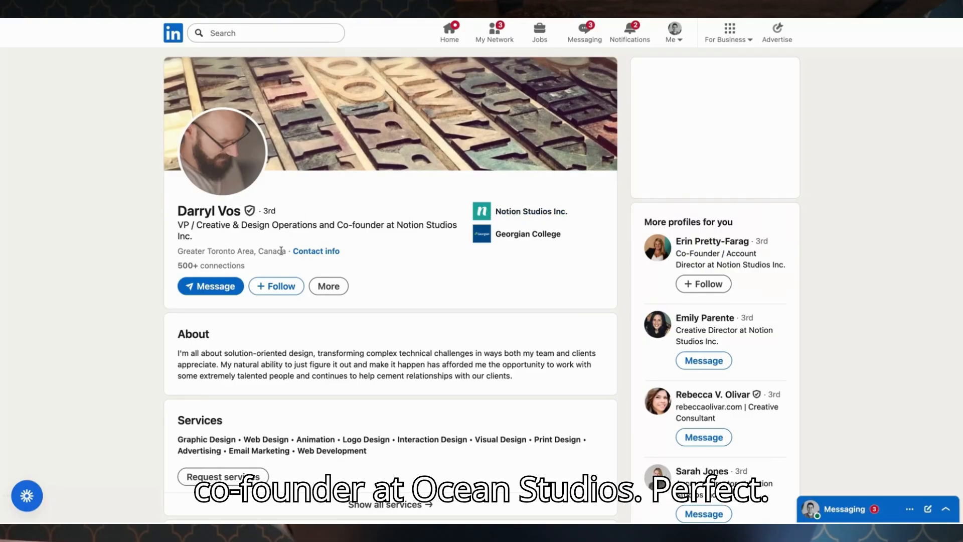
scroll(282, 262, "down", 1)
scroll(282, 255, "up", 1)
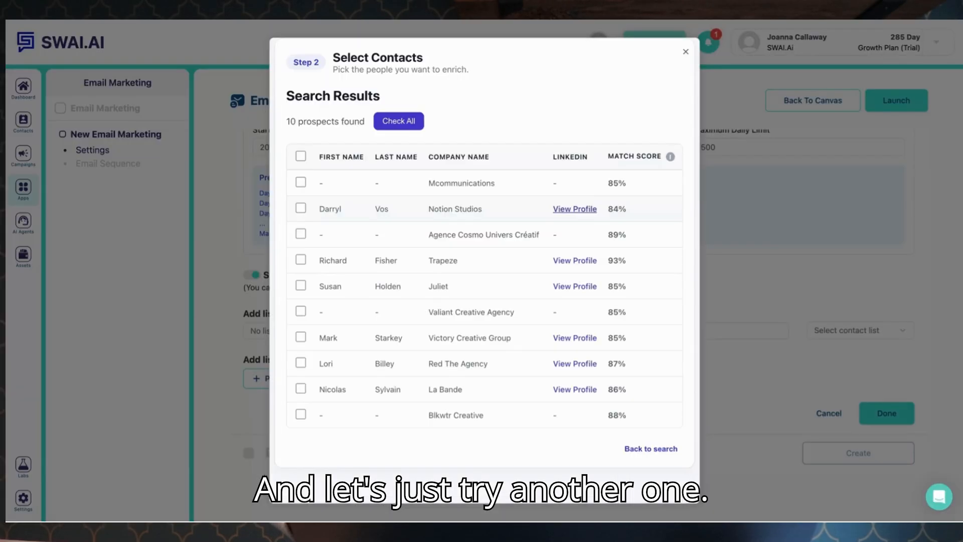
left_click(576, 338)
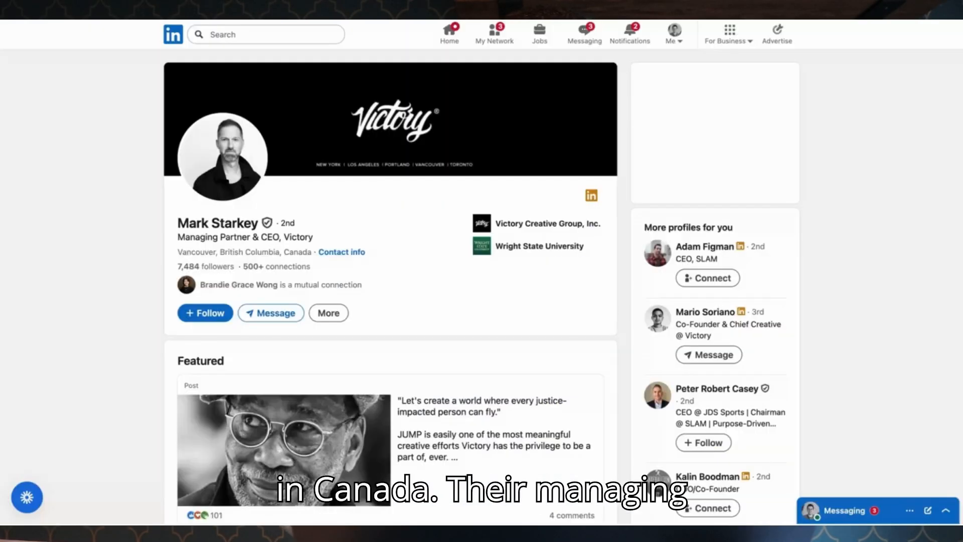
scroll(351, 203, "down", 1)
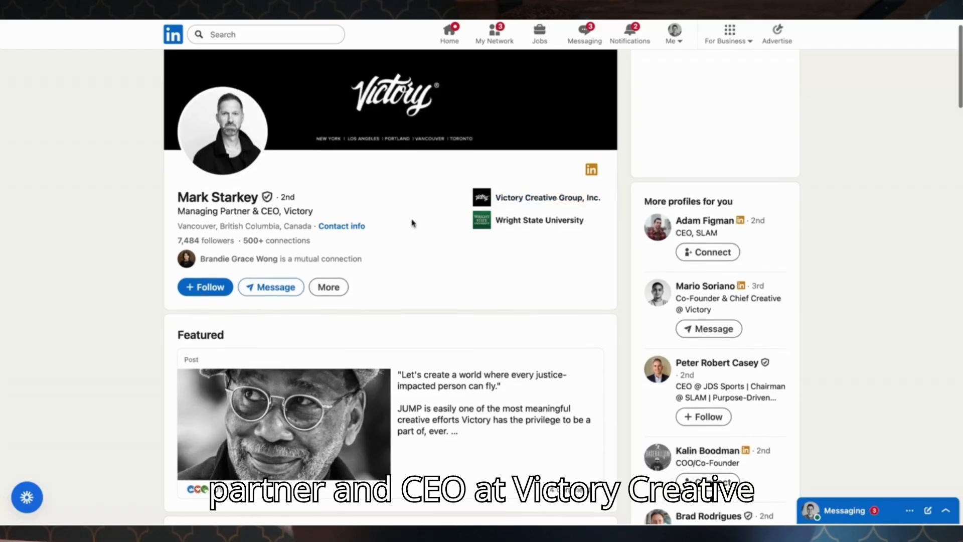
scroll(413, 223, "down", 1)
scroll(413, 222, "up", 1)
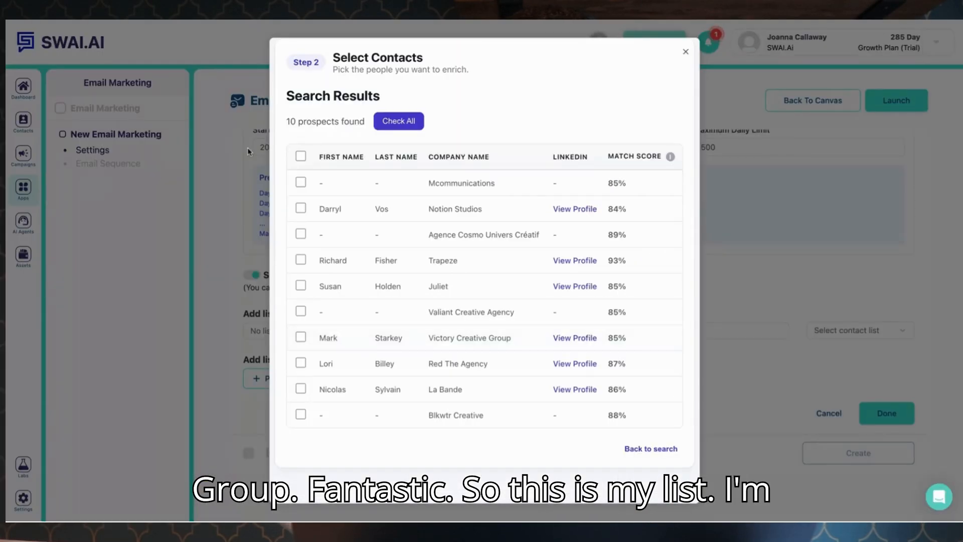
Select all ten prospects in the search results and enrich their contact data.
left_click(301, 157)
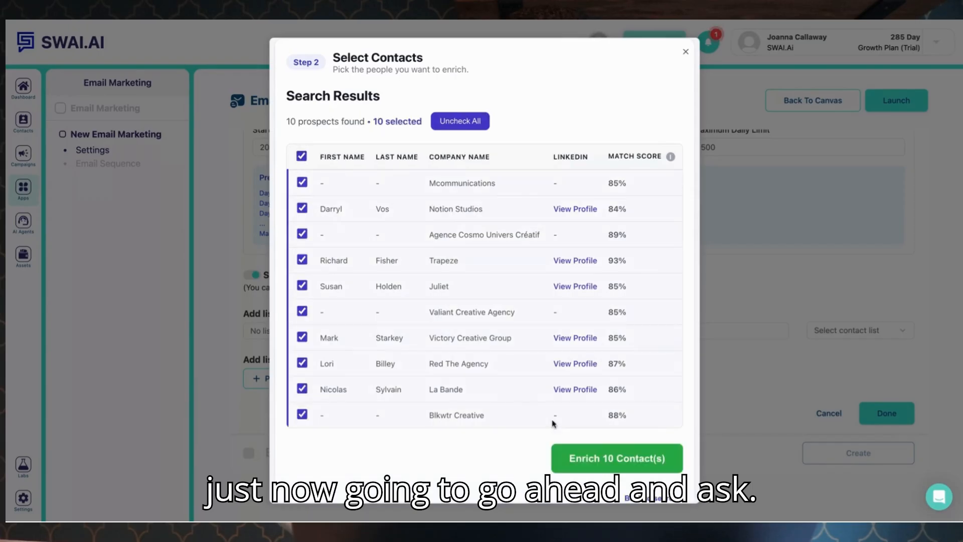
scroll(553, 422, "down", 1)
left_click(597, 420)
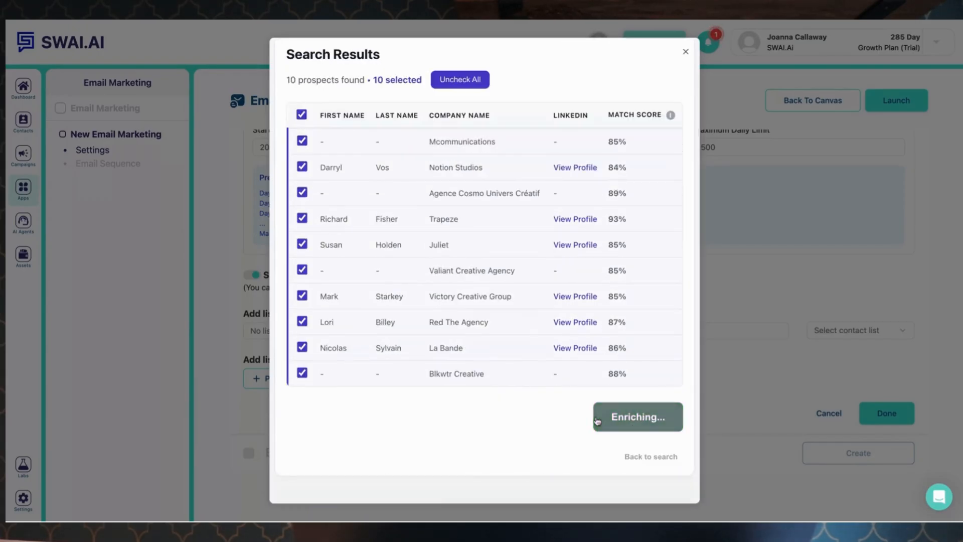
Import the enriched contacts into the CRM and close the enrichment dialog.
scroll(585, 423, "down", 15)
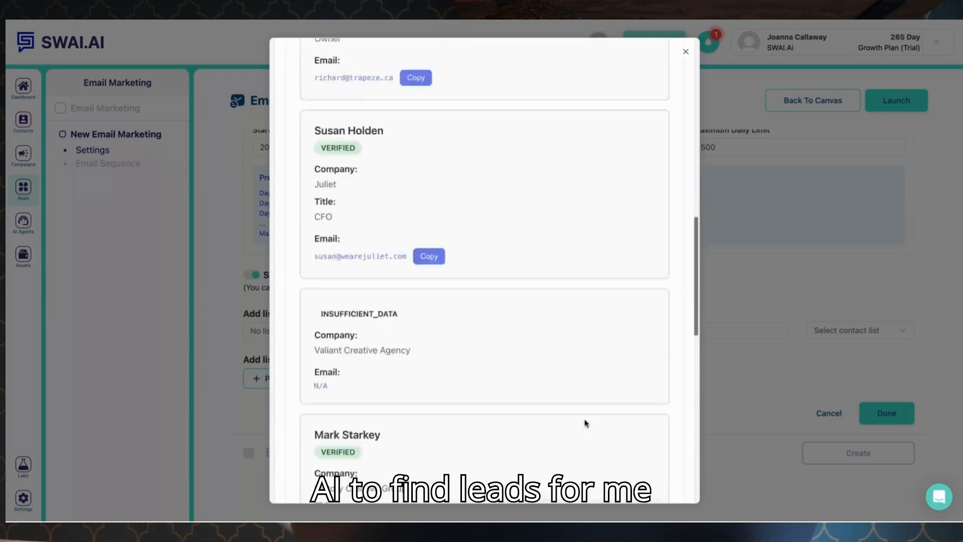
scroll(465, 301, "up", 15)
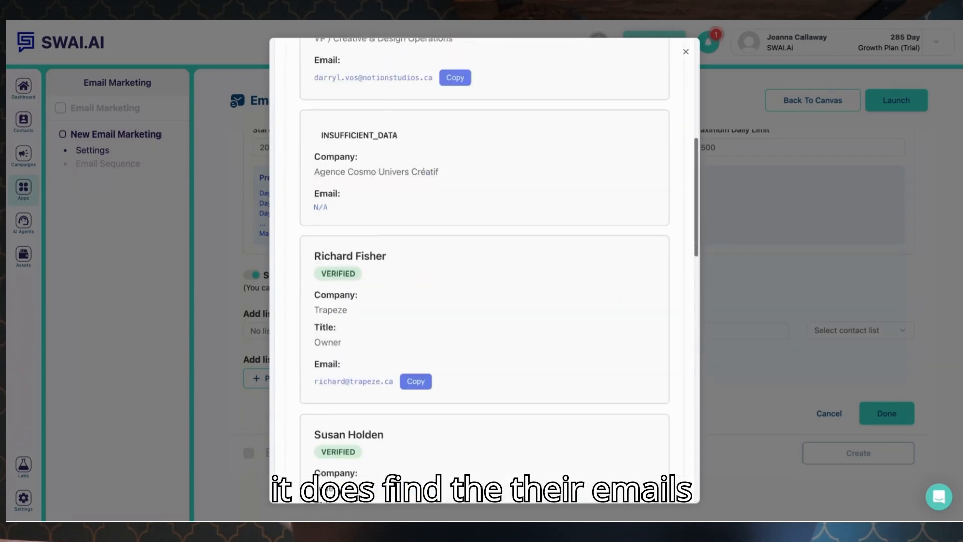
scroll(440, 390, "down", 1)
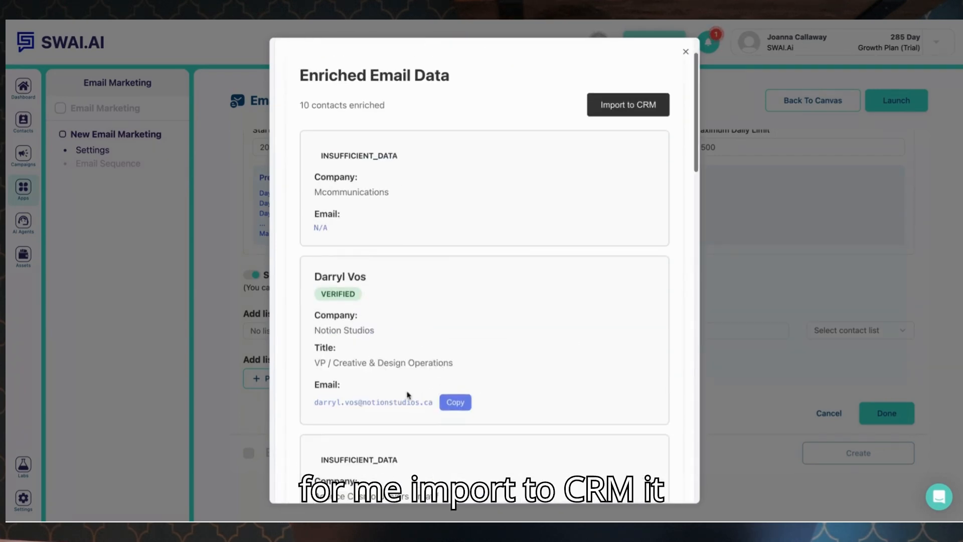
left_click(630, 107)
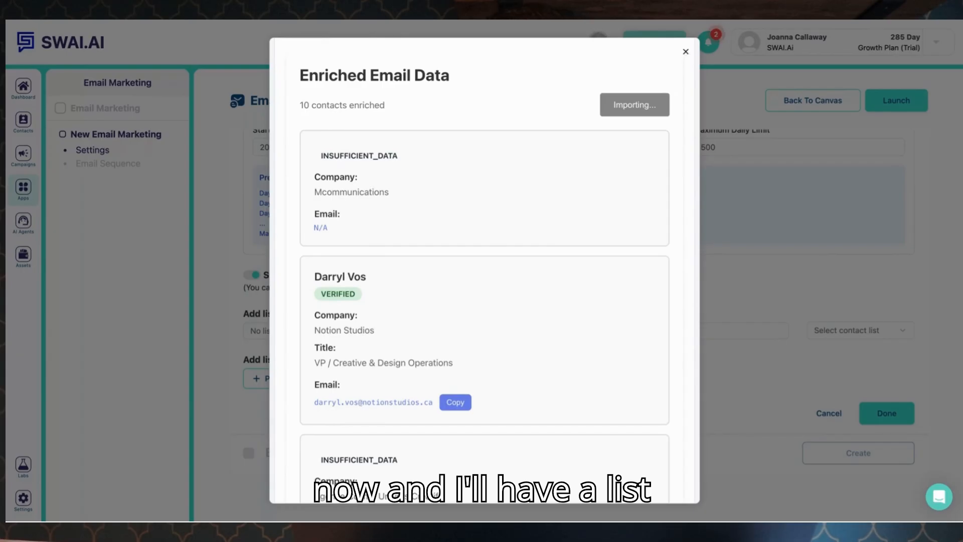
left_click(685, 53)
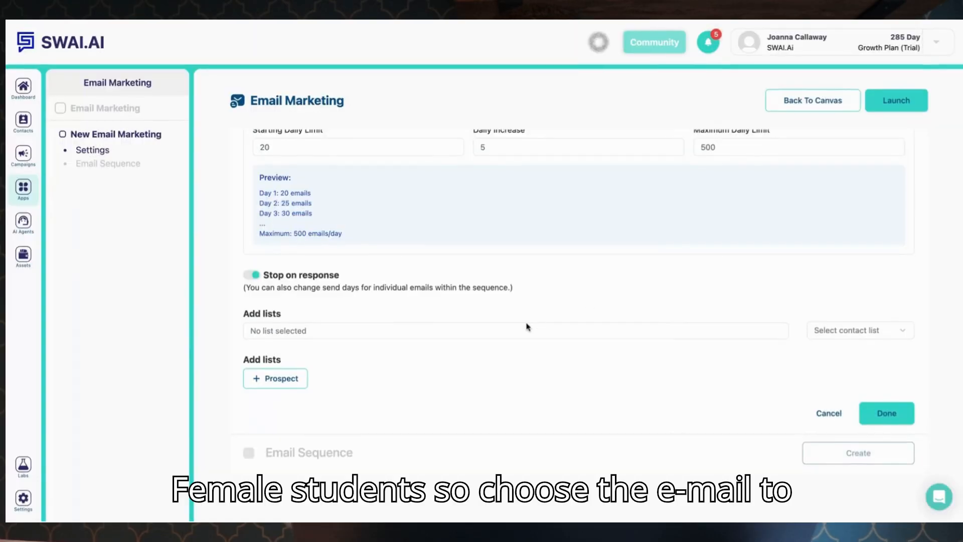
Add the '10 agency canada' contact list to the email campaign and save the settings.
left_click(817, 331)
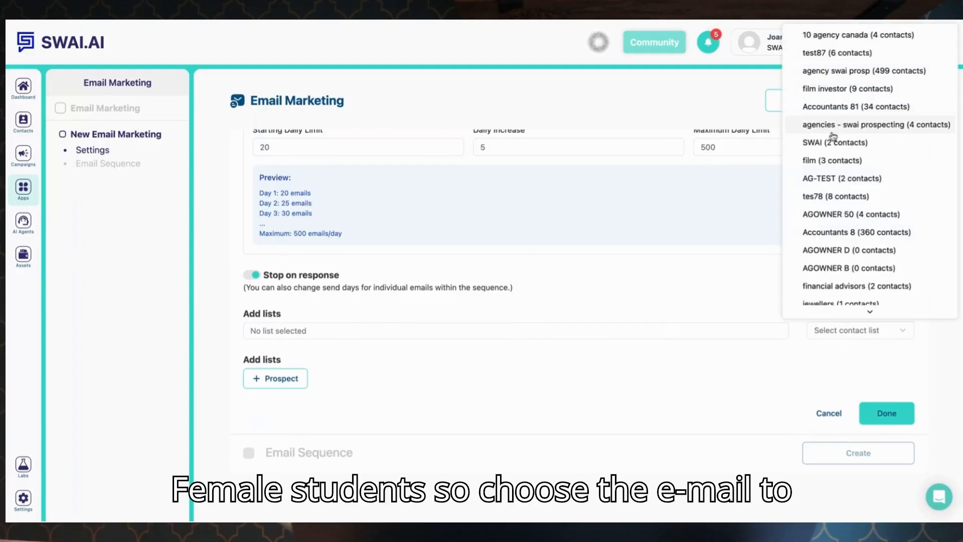
left_click(842, 39)
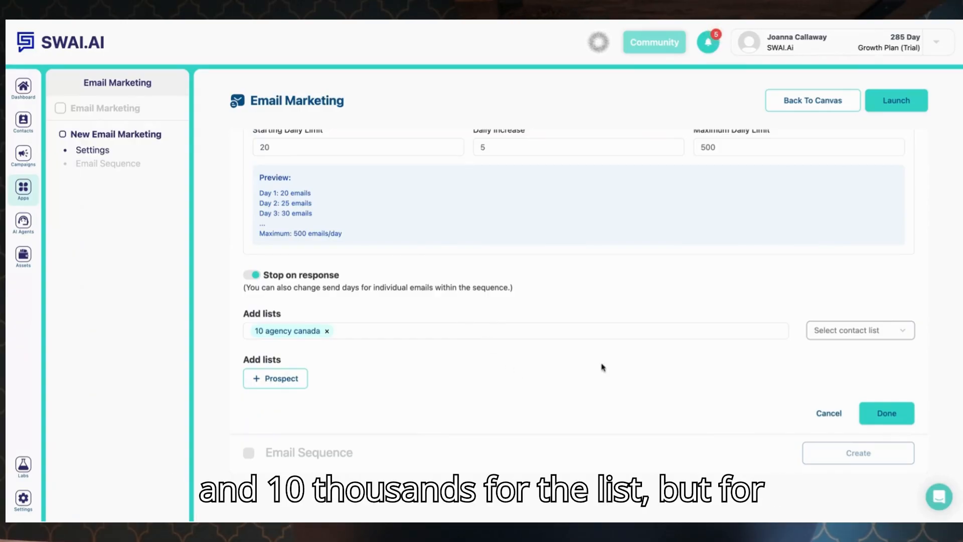
left_click(869, 411)
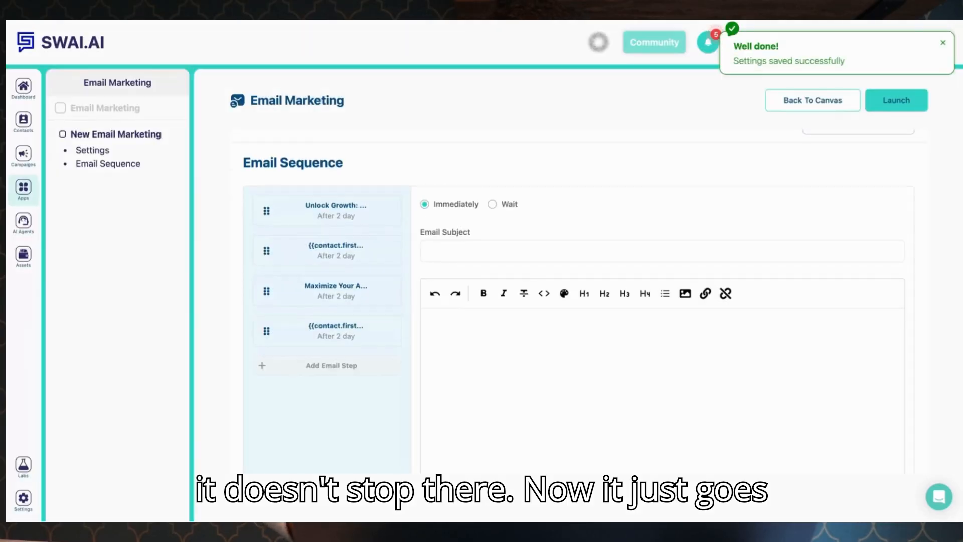
Open the first email of the sequence and set it to send immediately.
left_click(349, 203)
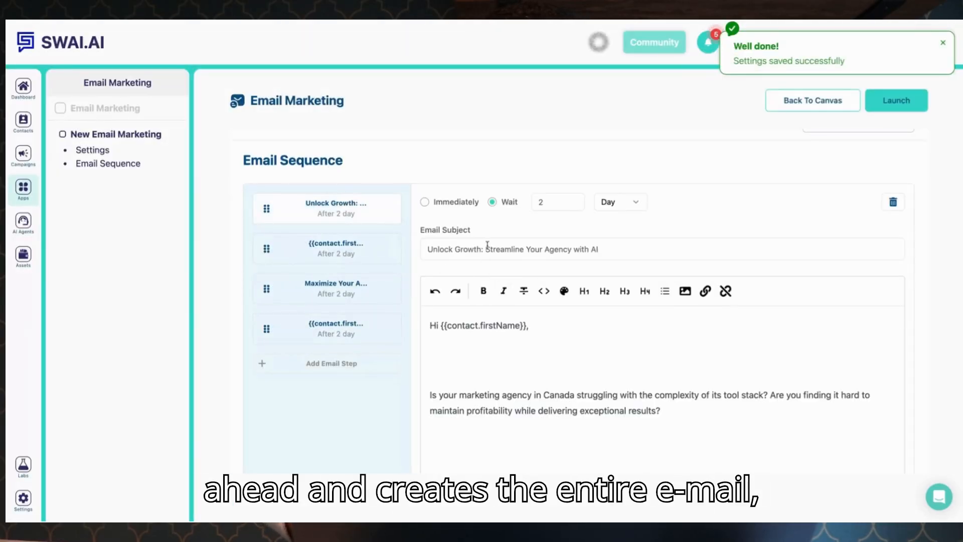
left_click(426, 201)
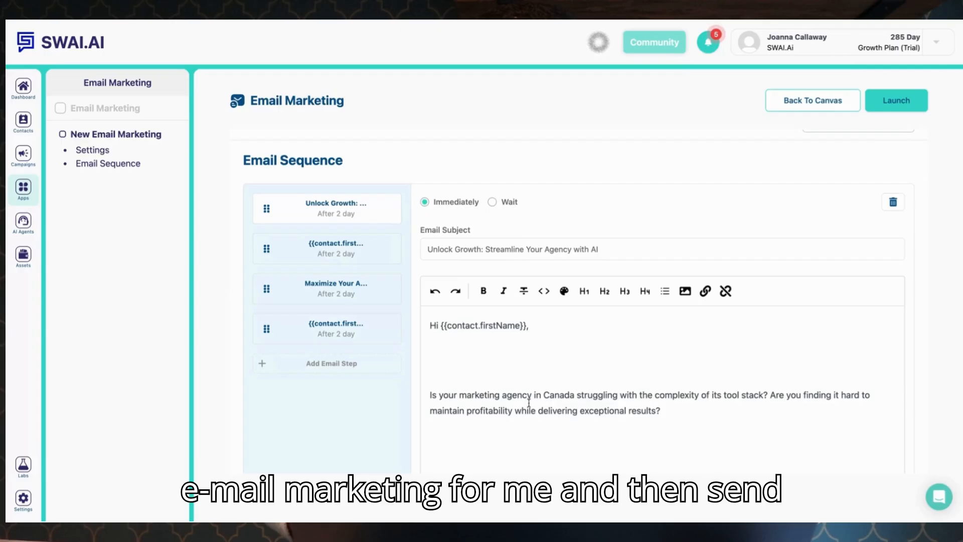
scroll(528, 402, "down", 5)
scroll(529, 401, "down", 2)
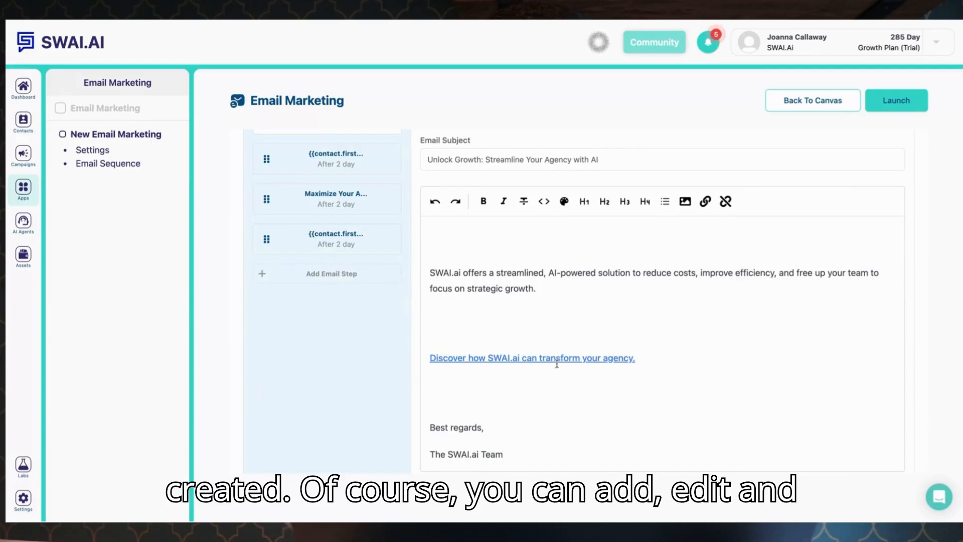
scroll(544, 333, "down", 3)
left_click(544, 332)
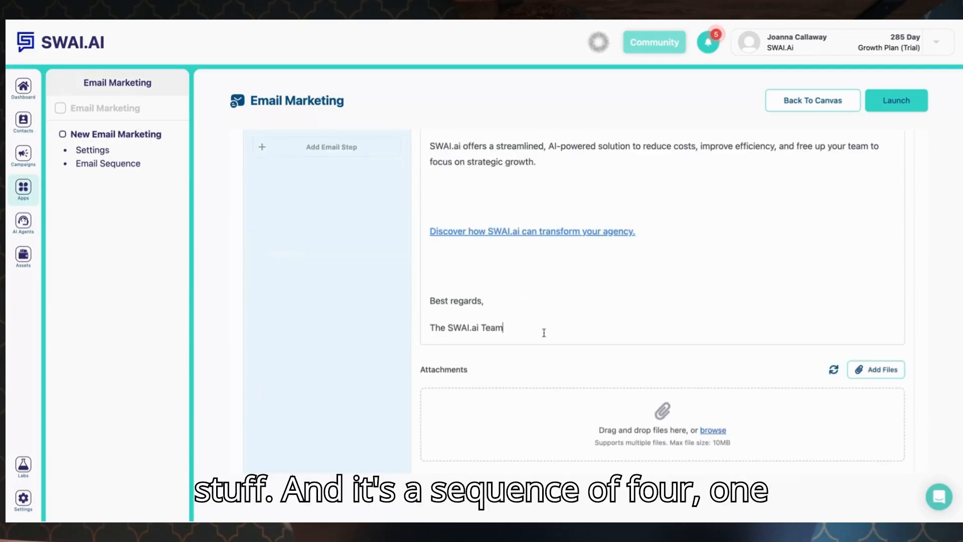
scroll(544, 333, "up", 10)
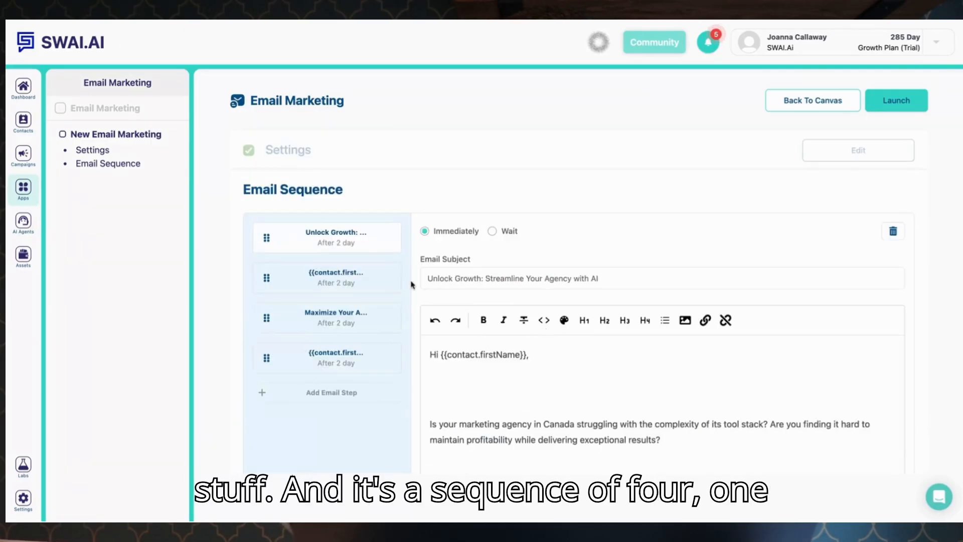
Open the second email and change its wait to 3 days, then revert it to 2 days.
left_click(366, 284)
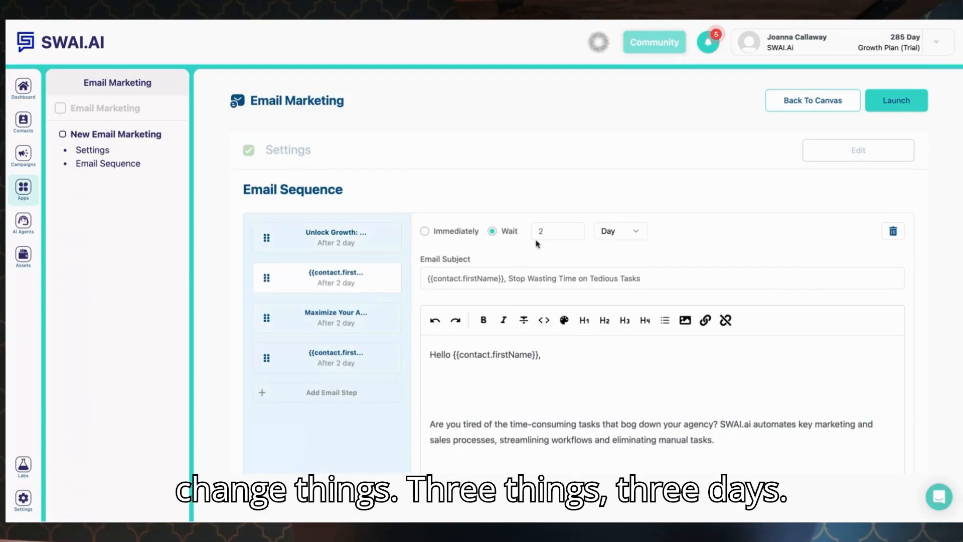
left_click_drag(547, 231, 533, 228)
type("3")
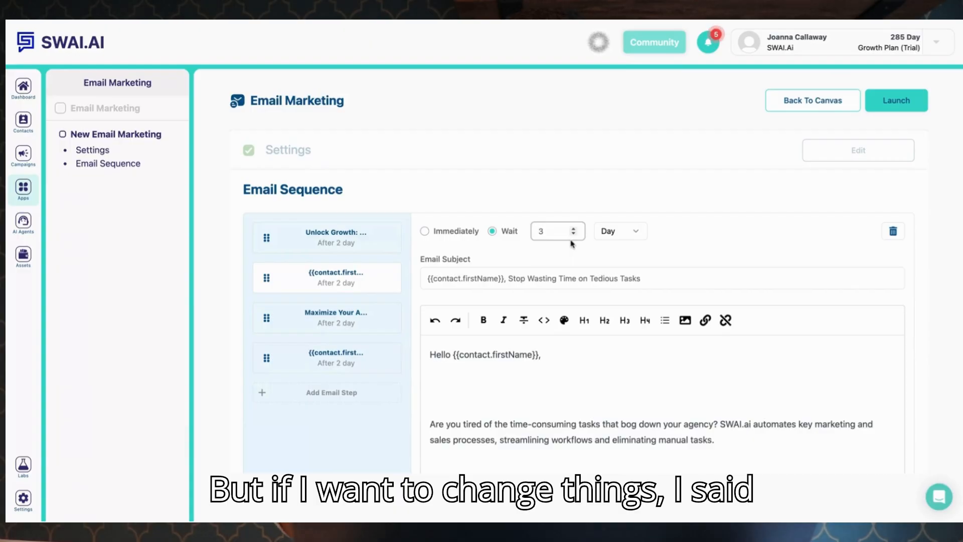
key("BackSpace")
type("2")
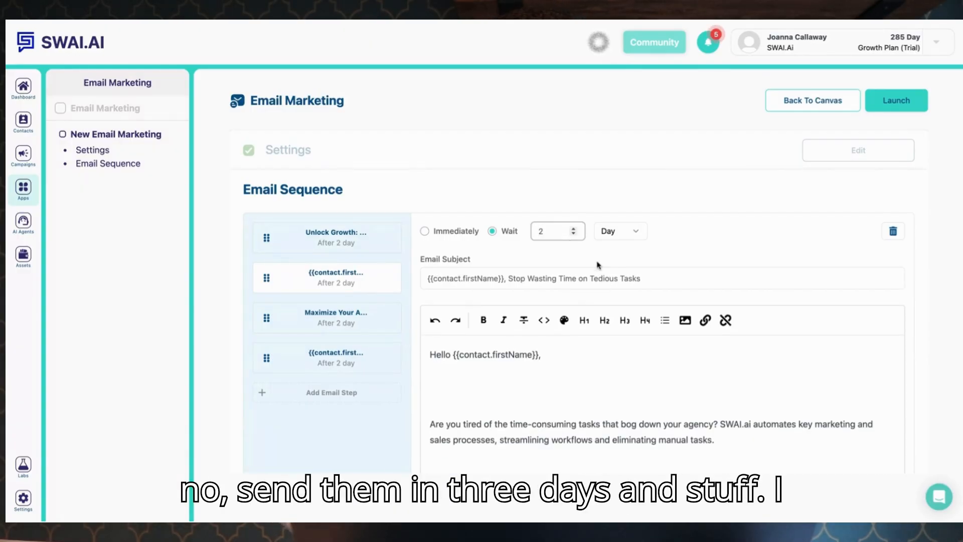
Save the email sequence and return to the campaign canvas.
scroll(522, 397, "down", 3)
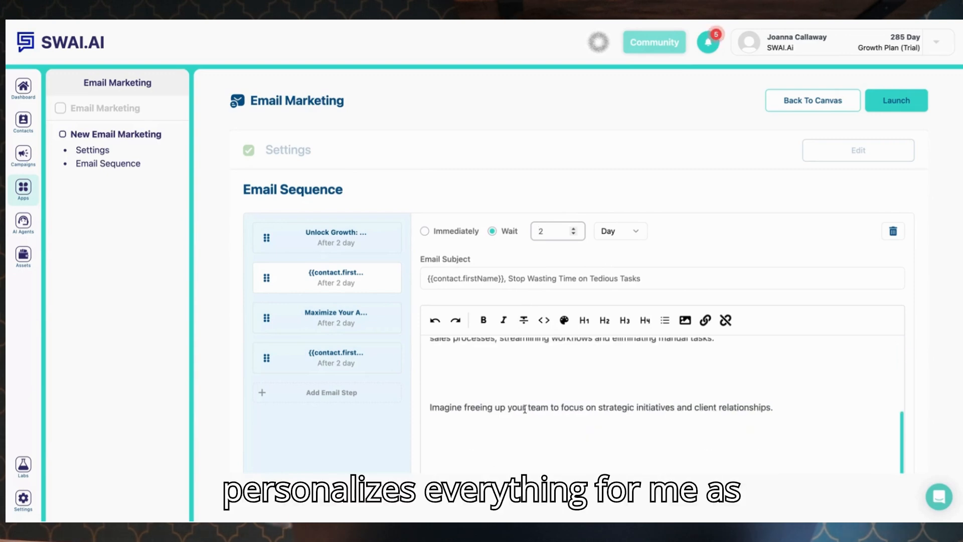
scroll(525, 408, "down", 5)
scroll(525, 407, "up", 5)
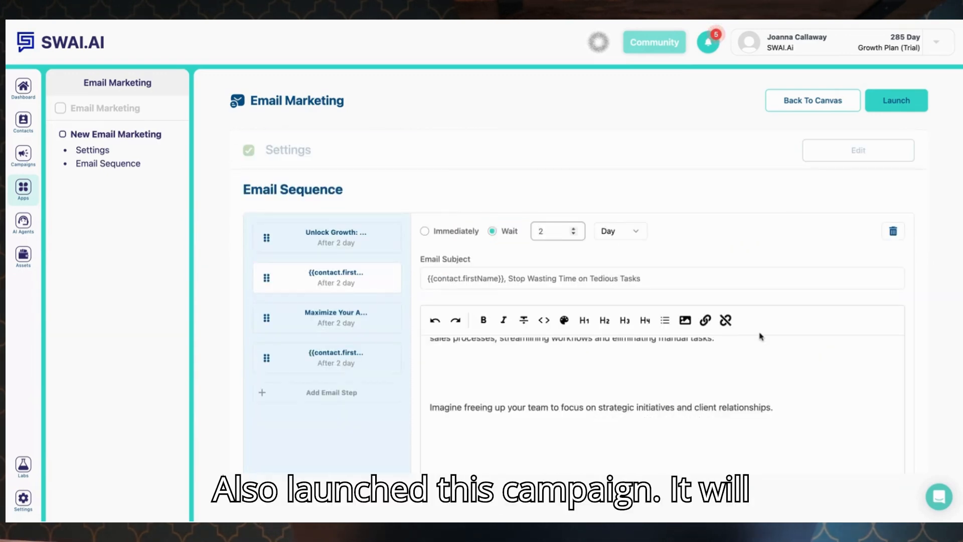
scroll(782, 361, "down", 5)
left_click(885, 454)
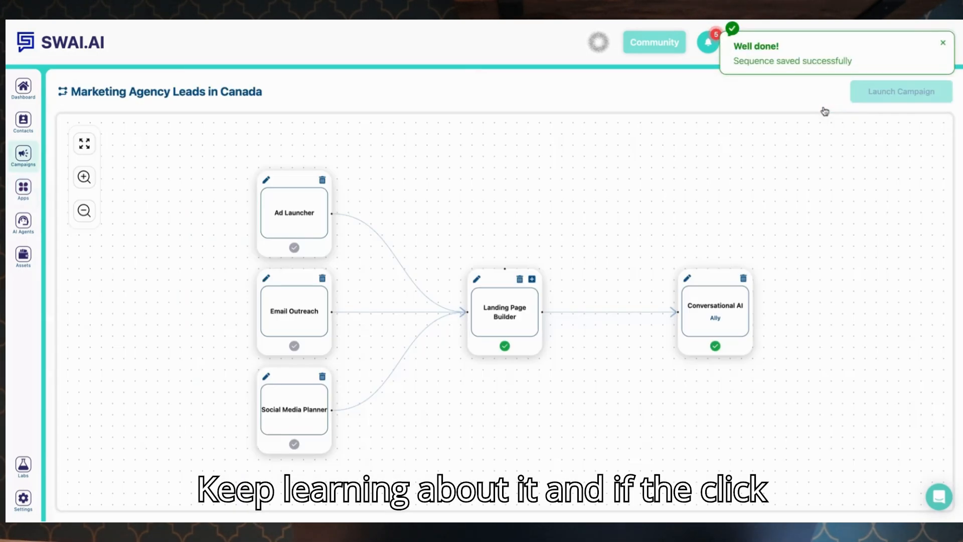